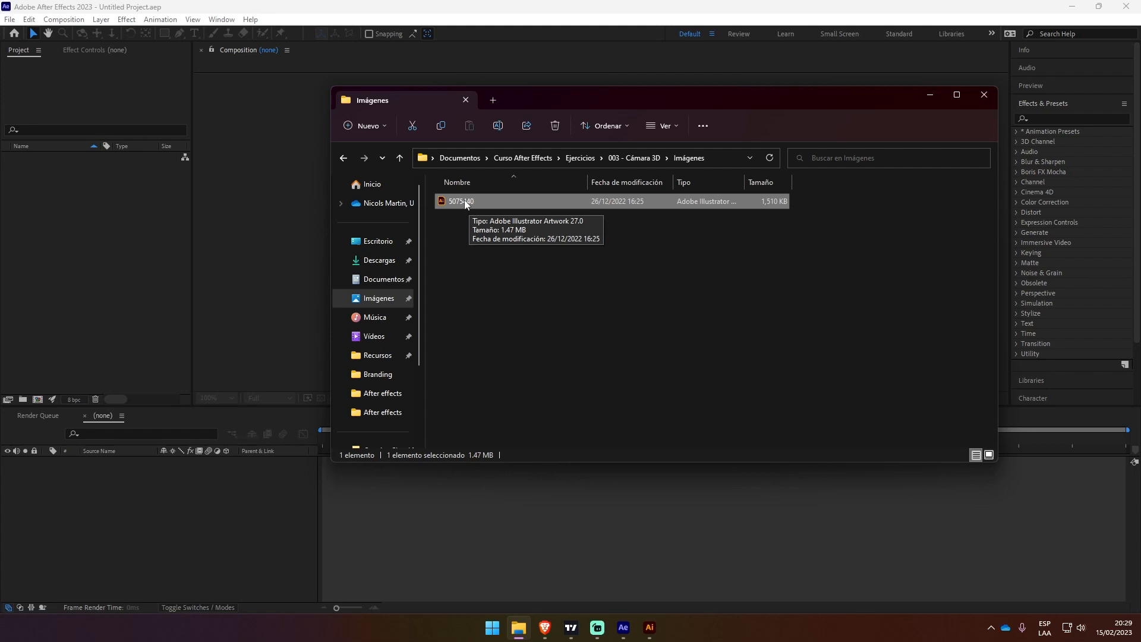
- Import 5075440.ai into the project as a Composition with footage dimensions set to Layer Size
drag(464, 200, 81, 216)
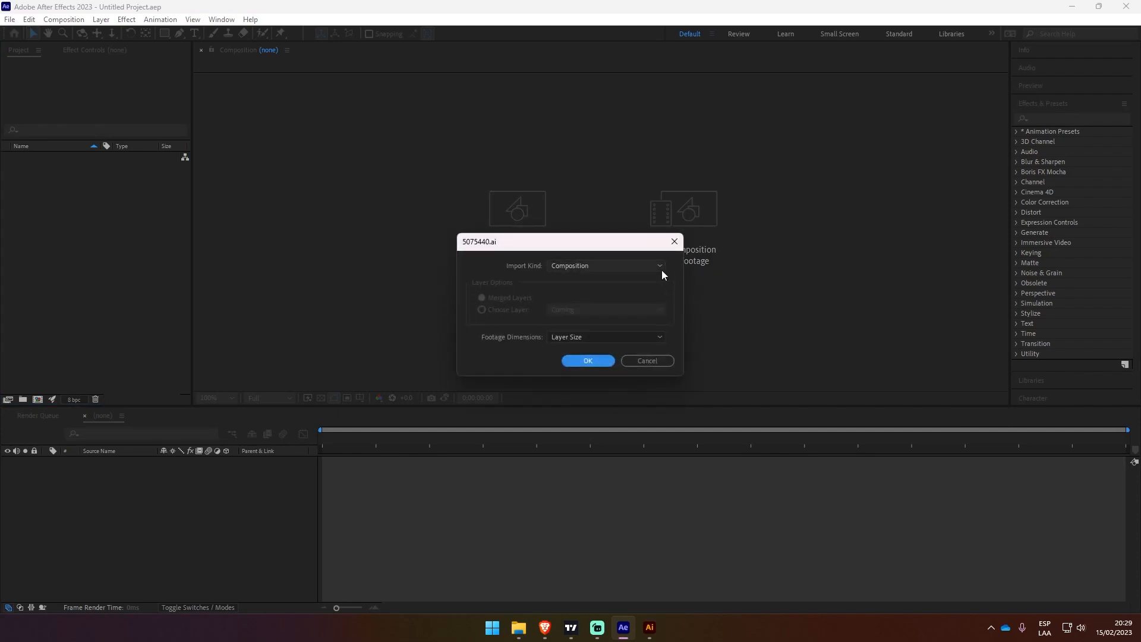
click(658, 266)
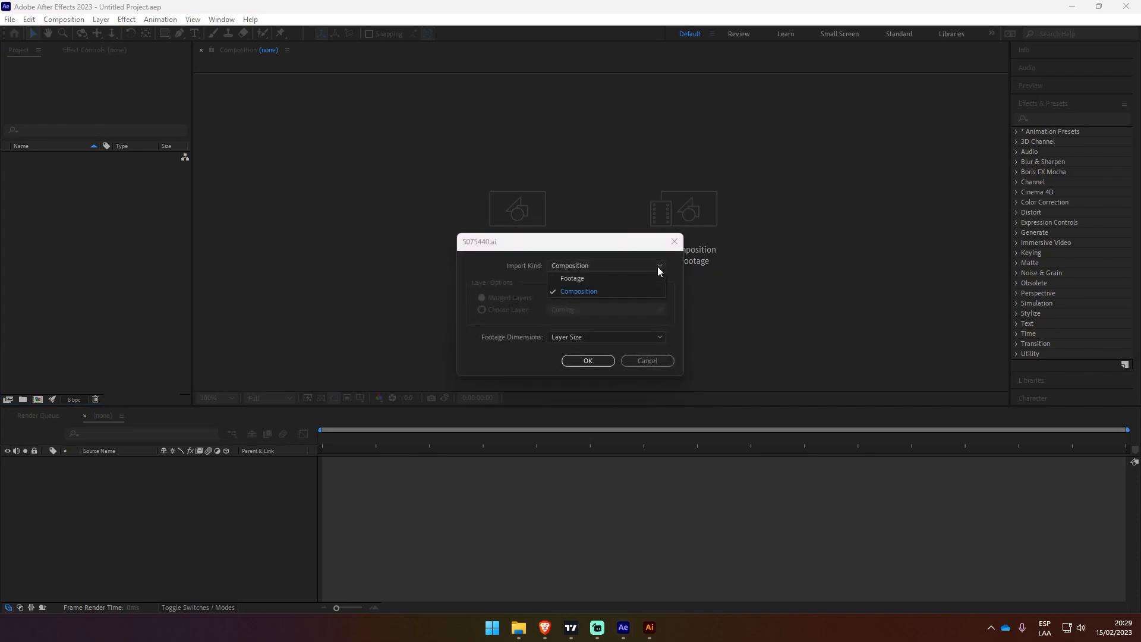
click(581, 292)
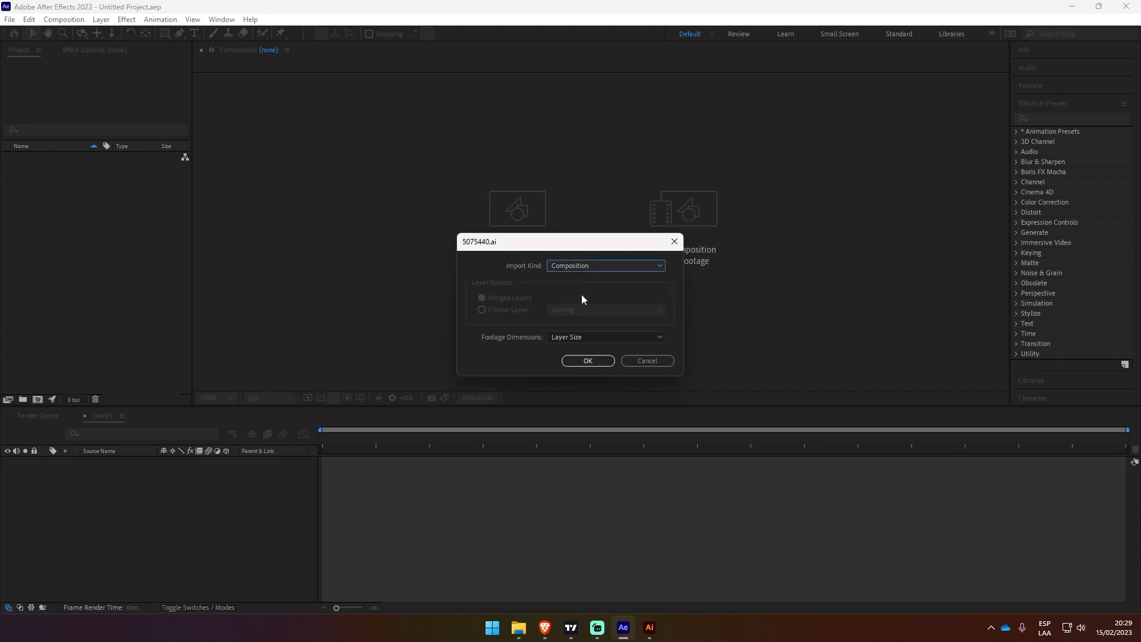
click(588, 360)
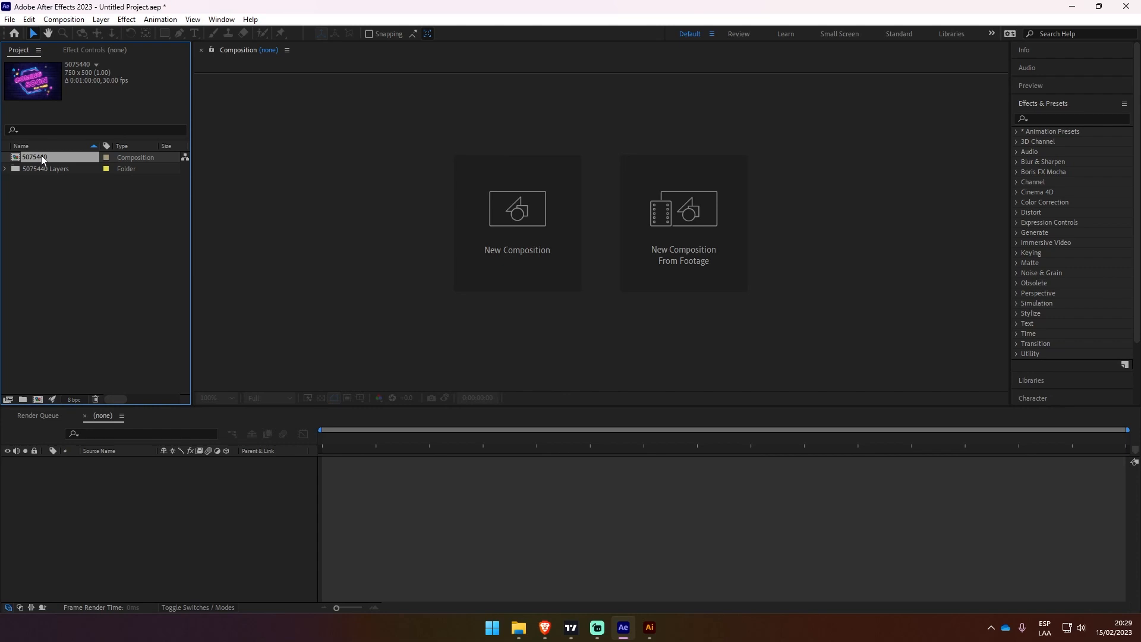
- Create a new composition containing the imported 5075440 composition, and open that nested composition in the timeline
drag(42, 159, 98, 482)
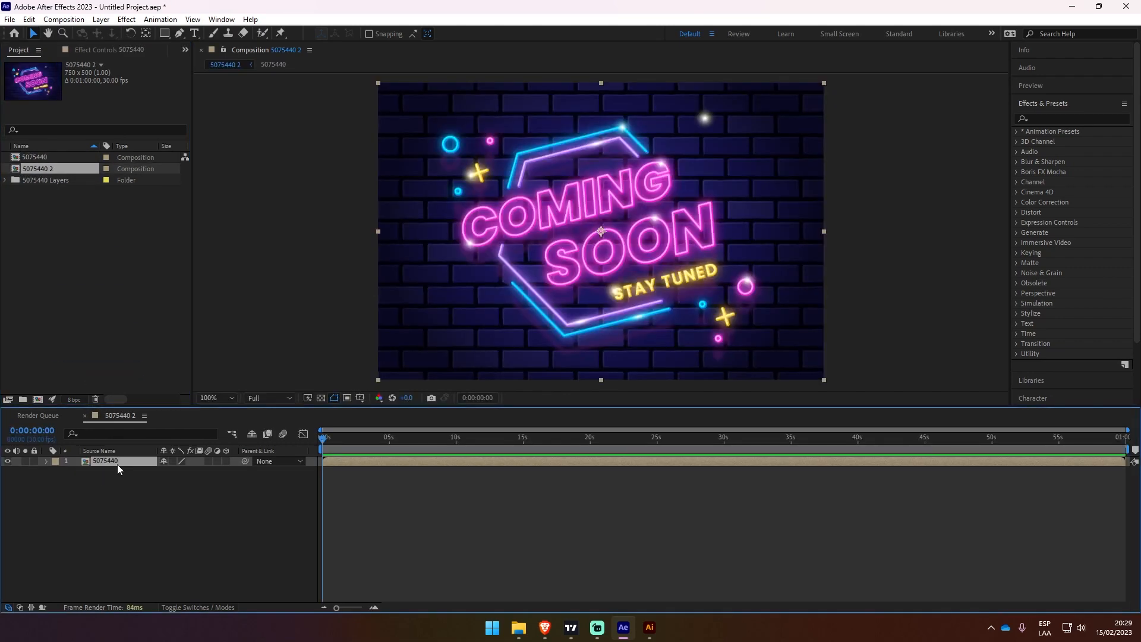
double_click(115, 461)
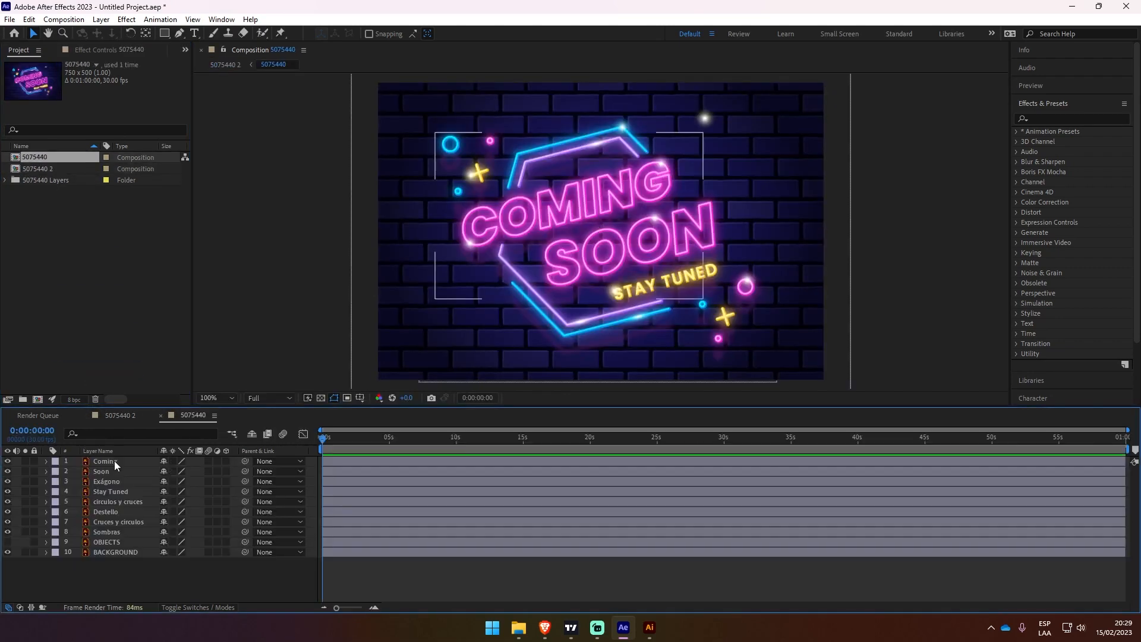
- Examine the individual layers of the 5075440 composition, from Coming down to BACKGROUND
click(114, 461)
click(112, 551)
click(115, 531)
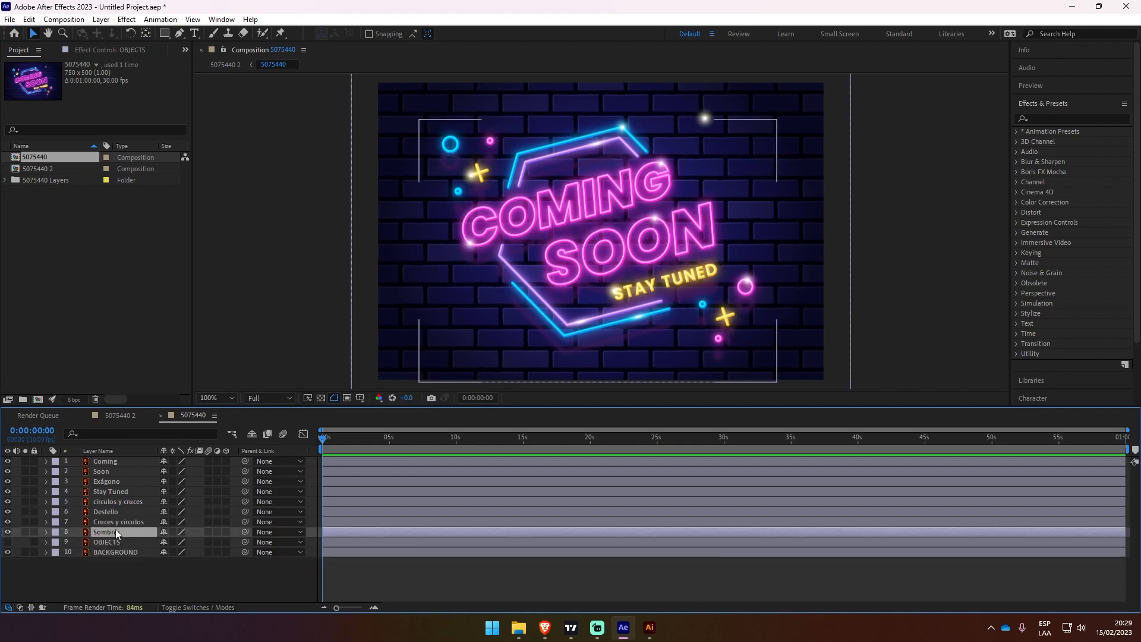
click(117, 521)
click(119, 511)
click(119, 491)
click(116, 462)
click(239, 359)
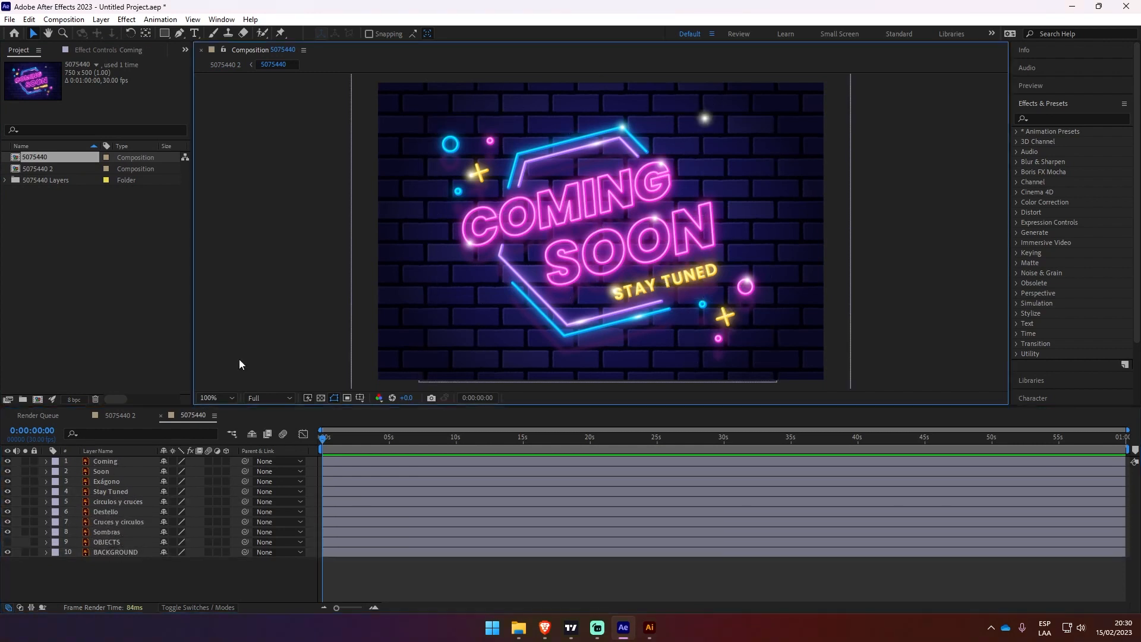
- Add a two-node camera named Camera 1 to the composition and enable 3D on all artwork layers
right_click(224, 570)
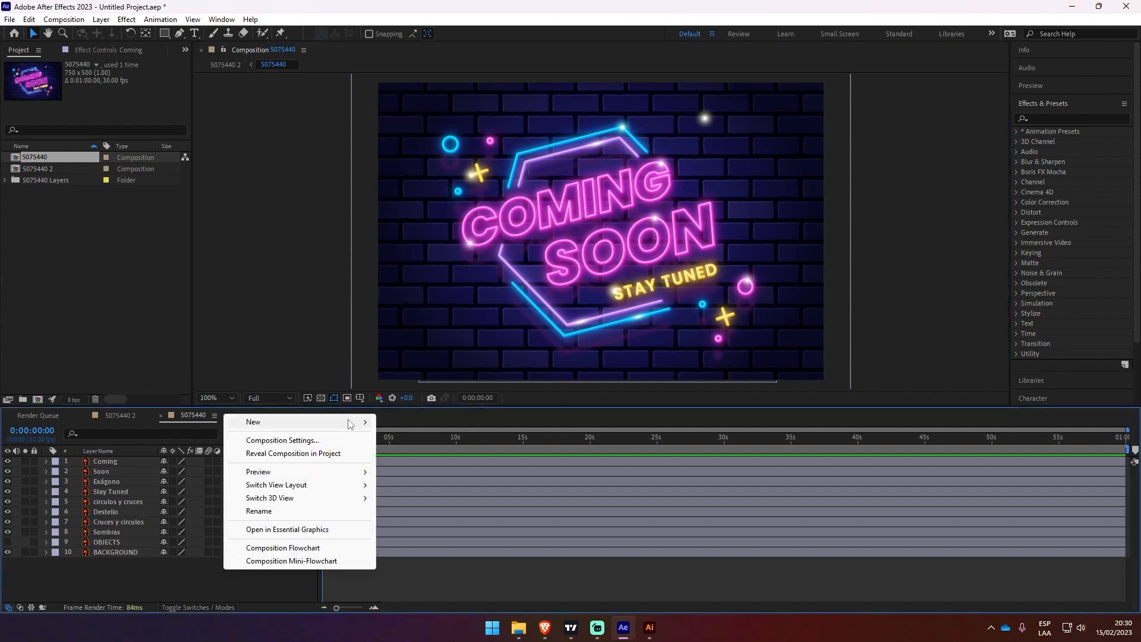
mouse_move(350, 423)
click(489, 481)
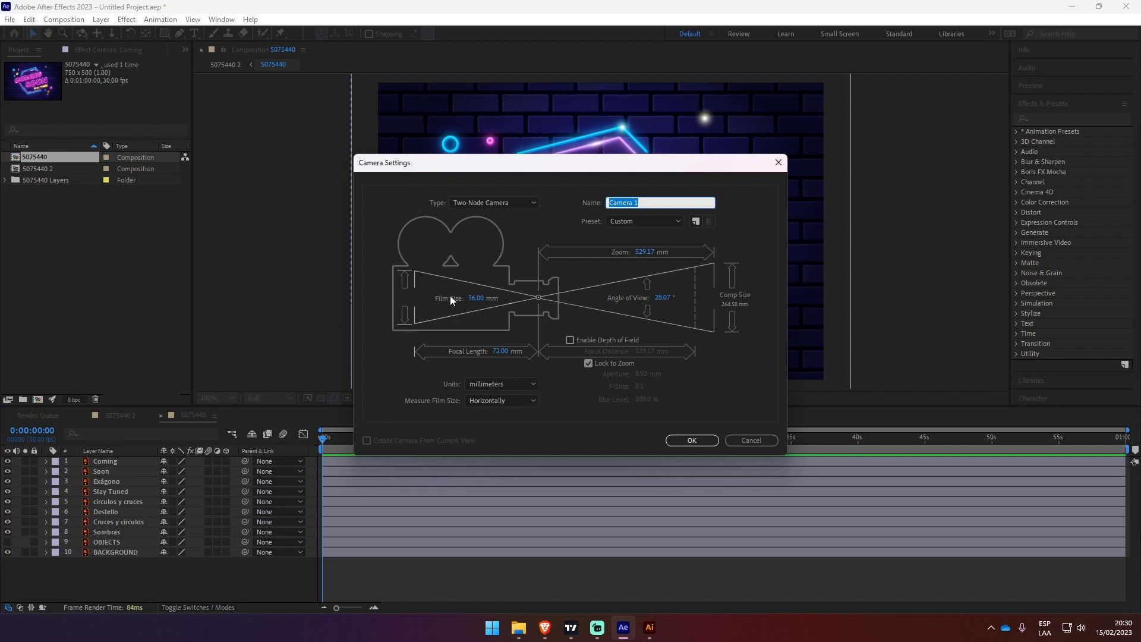
click(669, 203)
click(691, 440)
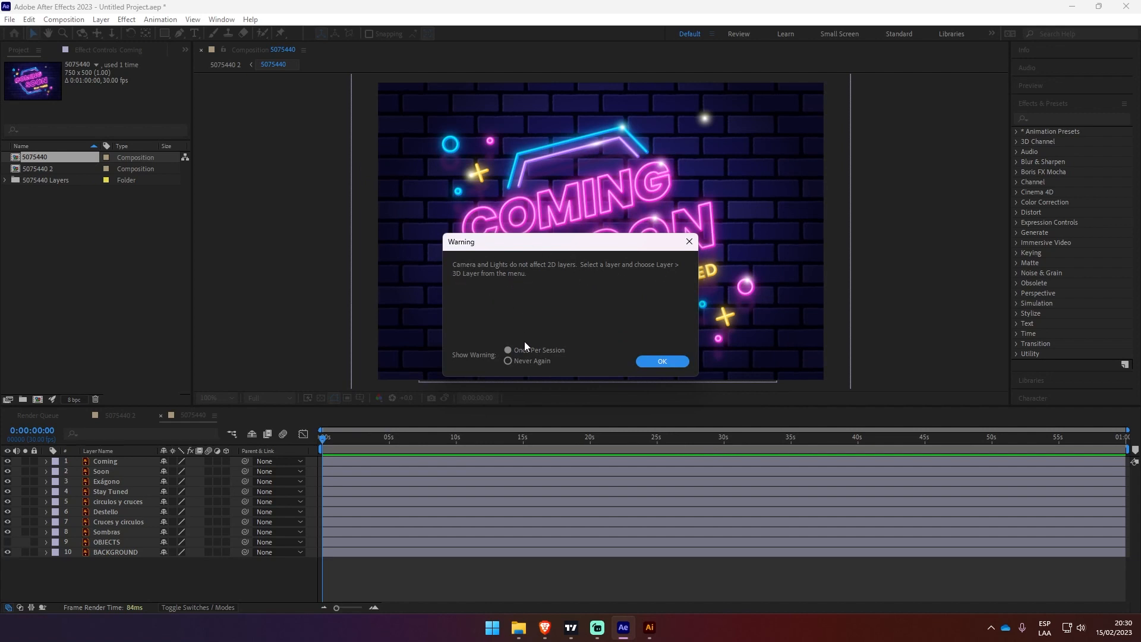
click(667, 362)
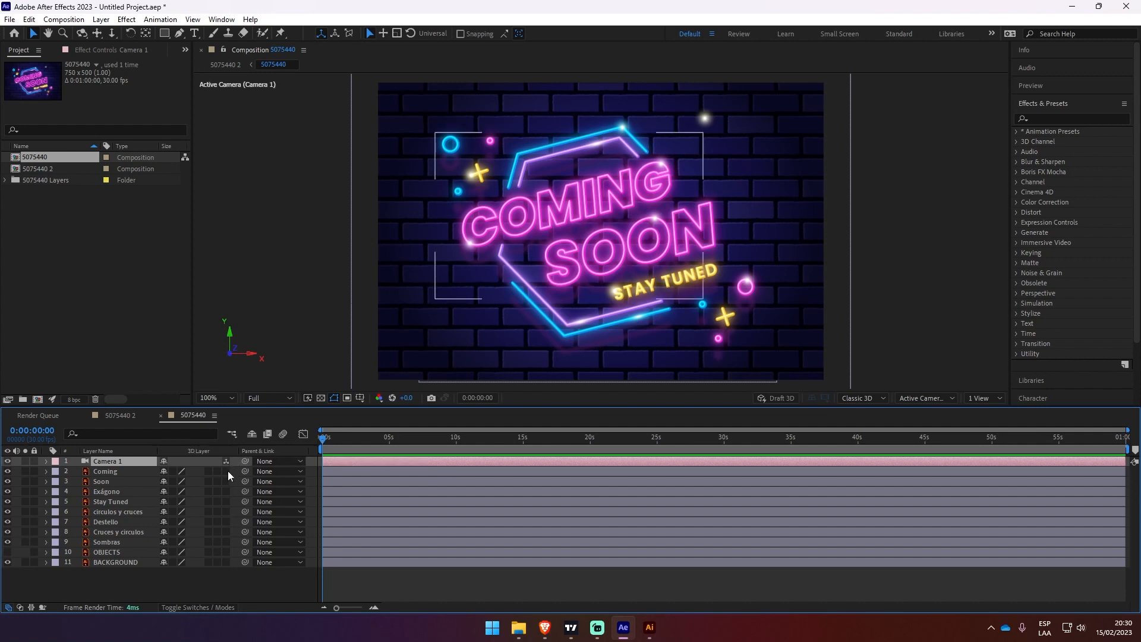
click(225, 561)
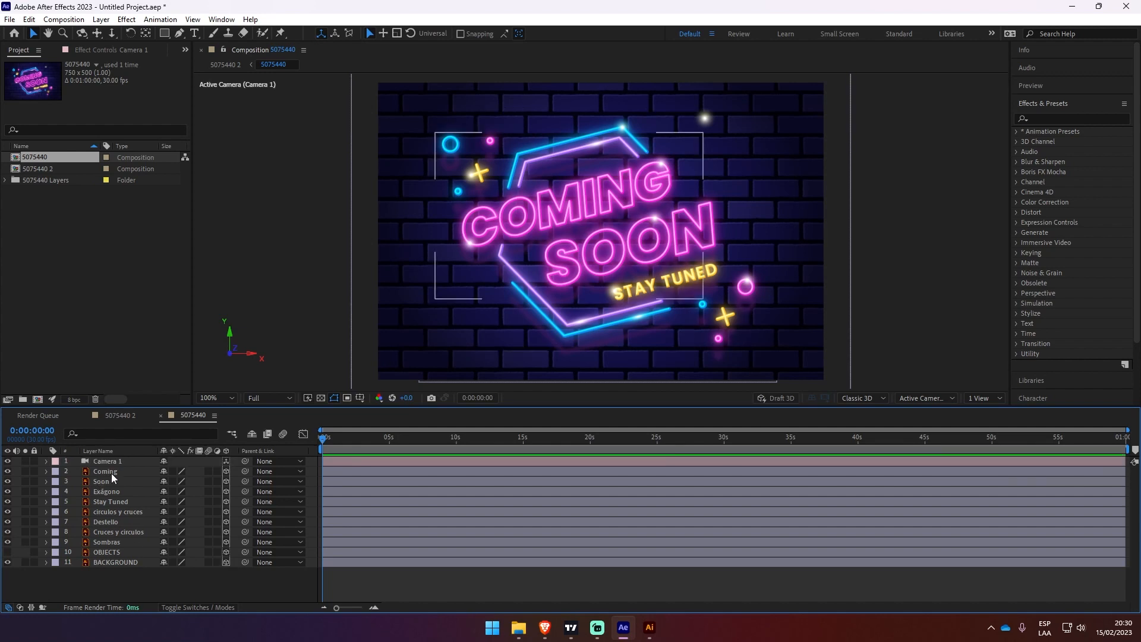
- Split the composition viewer into 2 Views and frame the whole camera cone in the Top view
drag(427, 408, 426, 418)
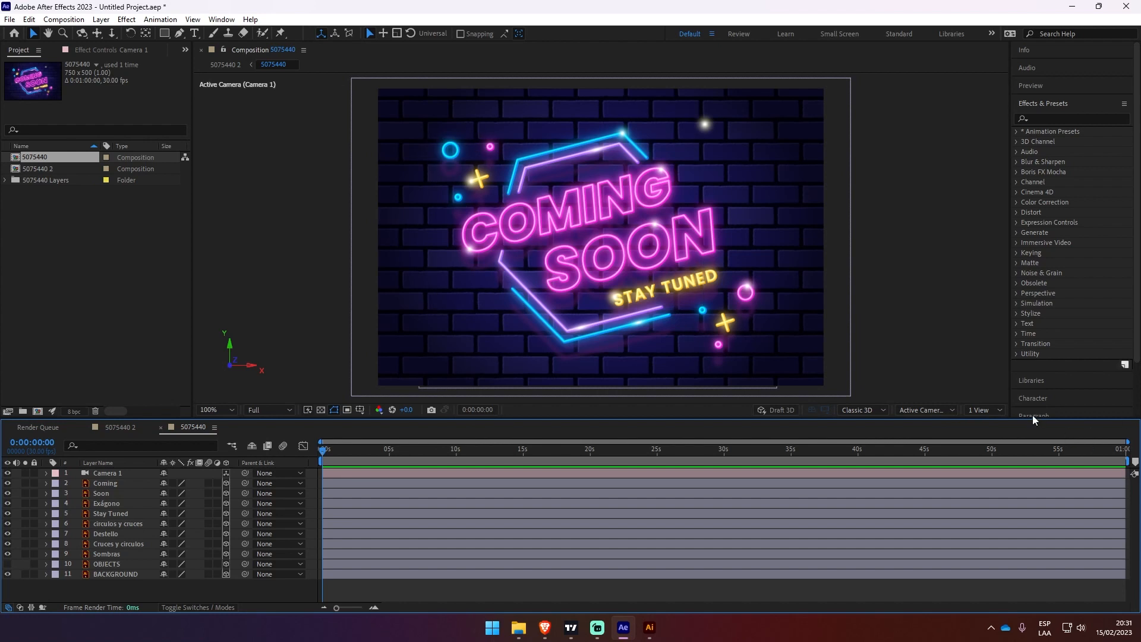
click(981, 411)
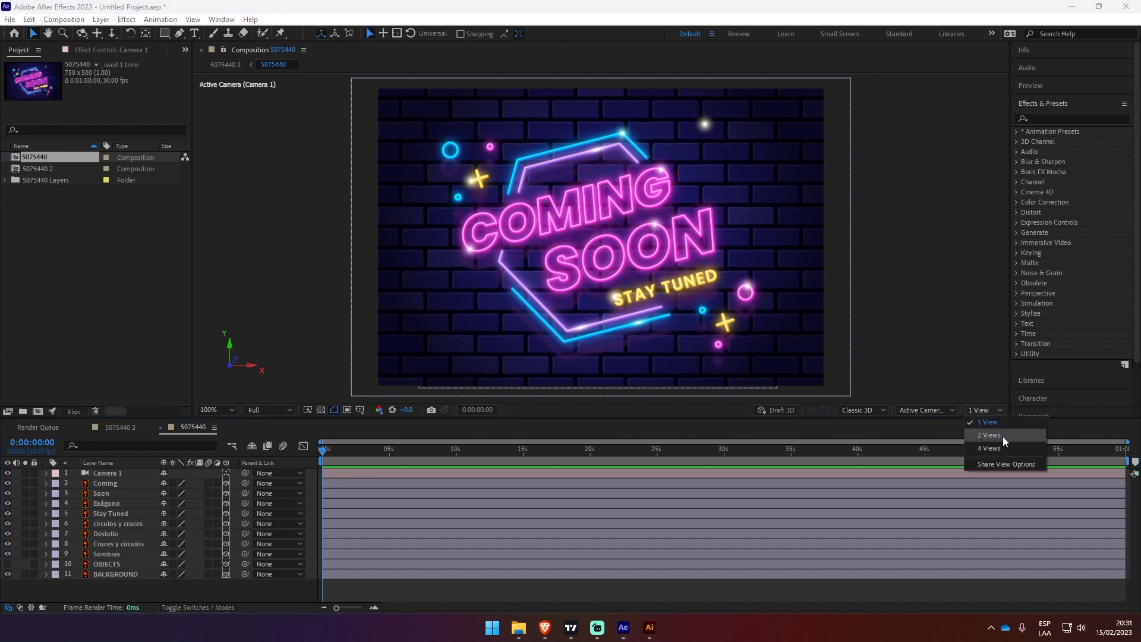
click(990, 436)
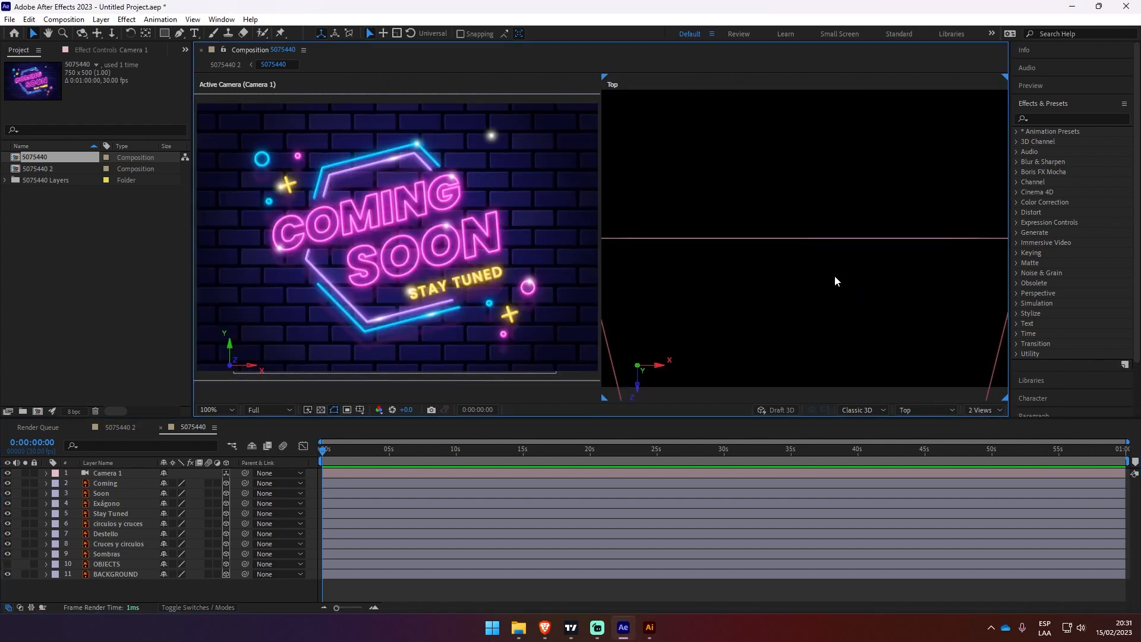
scroll(822, 276, down, 6)
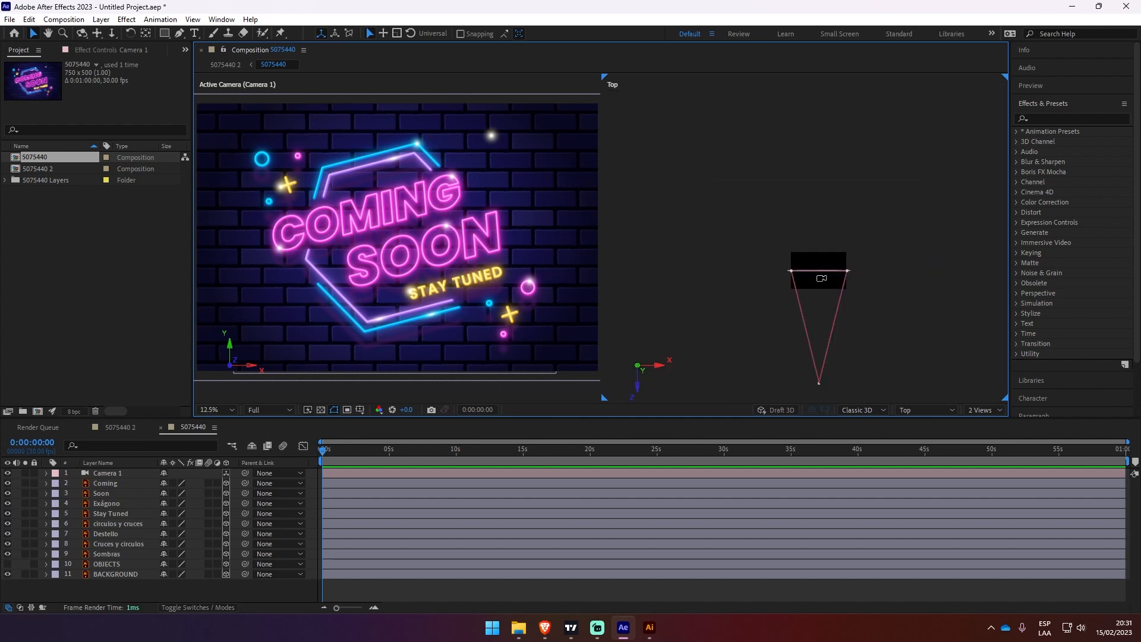
drag(868, 345, 833, 275)
scroll(798, 275, up, 2)
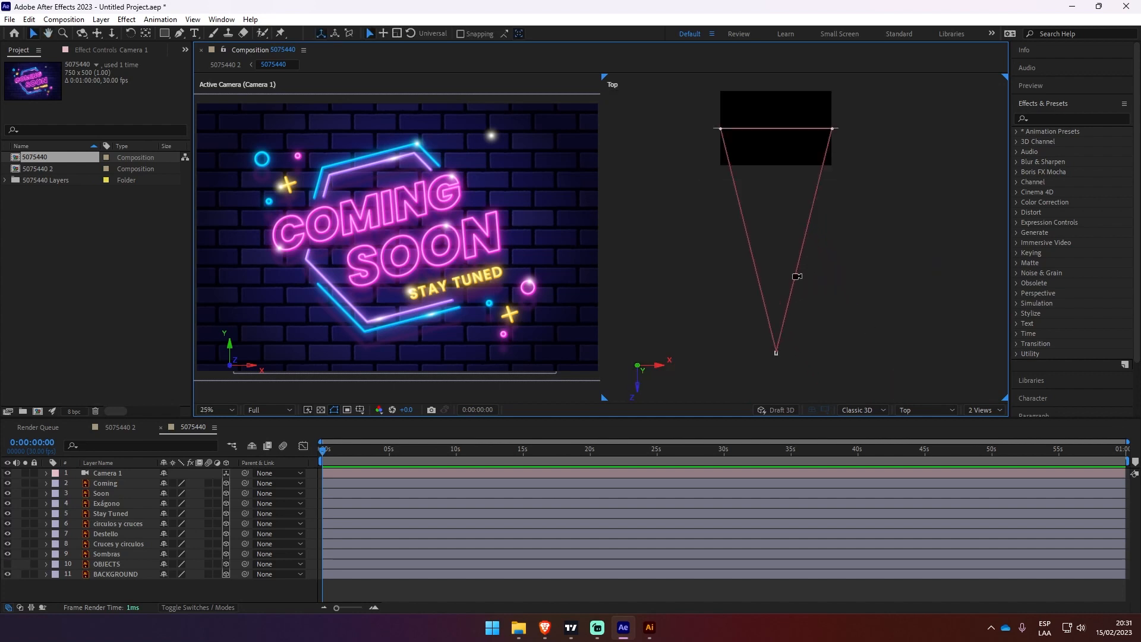
- Try moving Camera 1 forward along its Z axis toward the artwork in the Top view, and undo the move
click(776, 355)
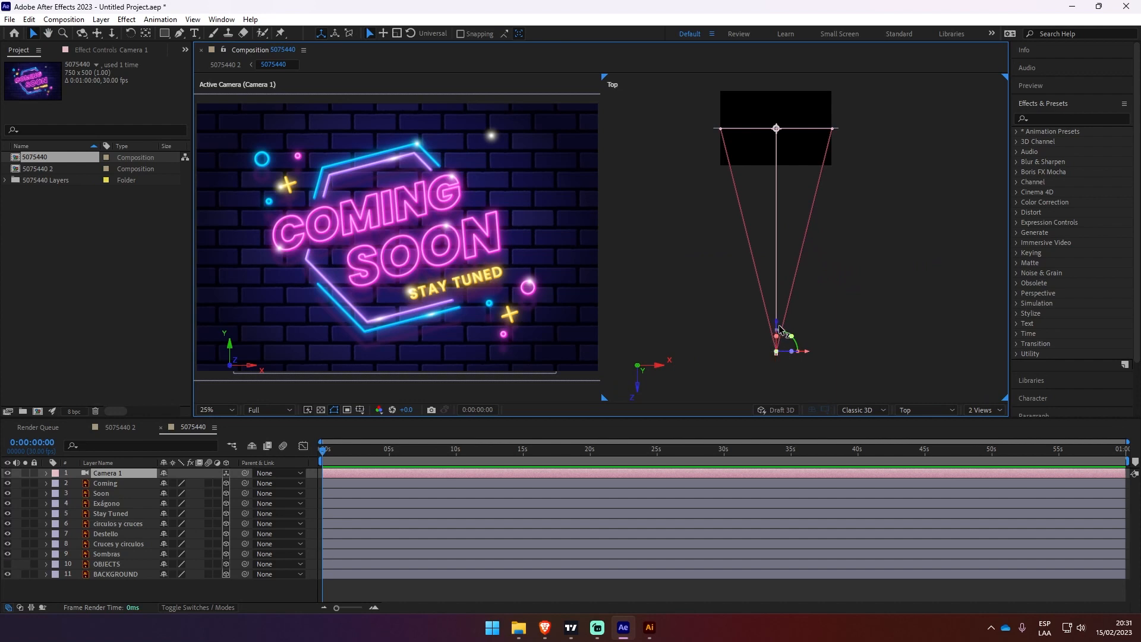
drag(779, 328, 784, 261)
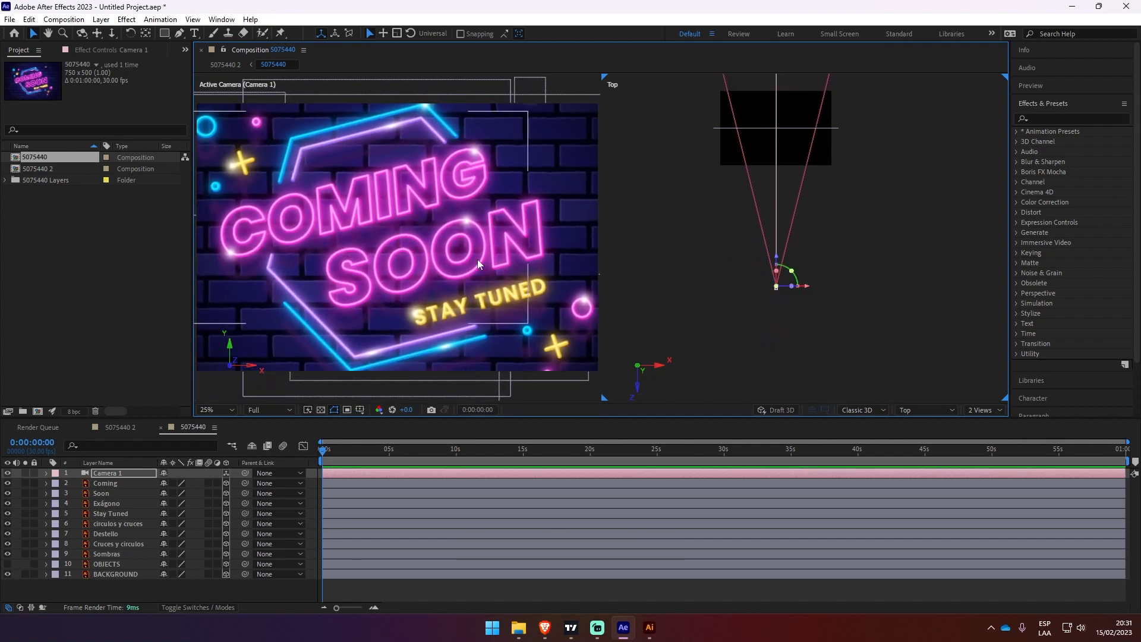
key(ctrl+z)
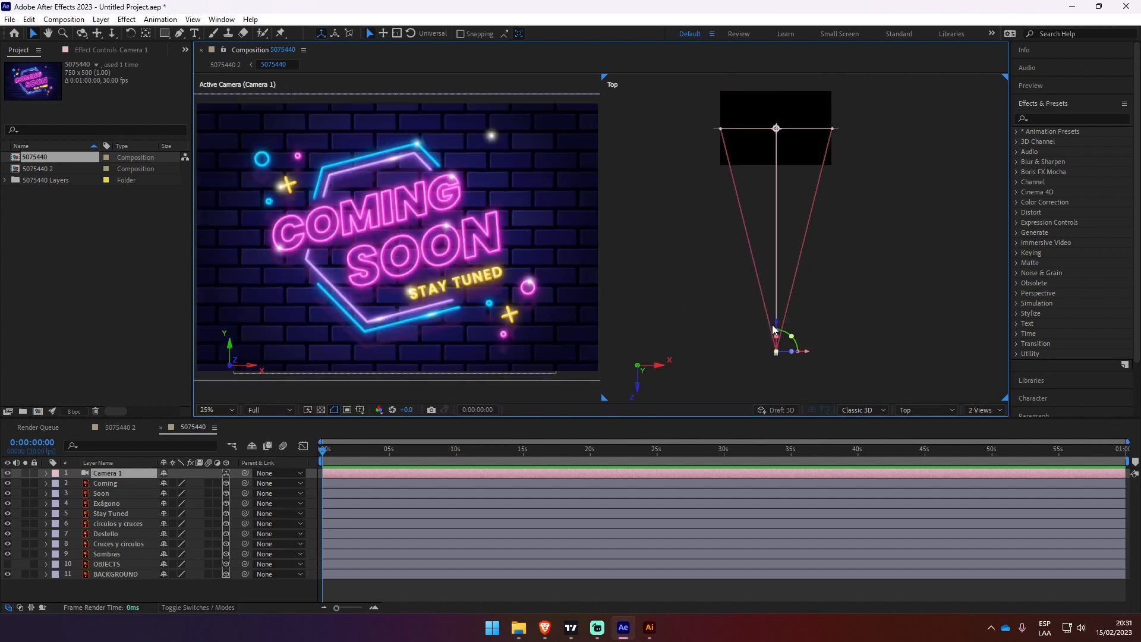
click(856, 322)
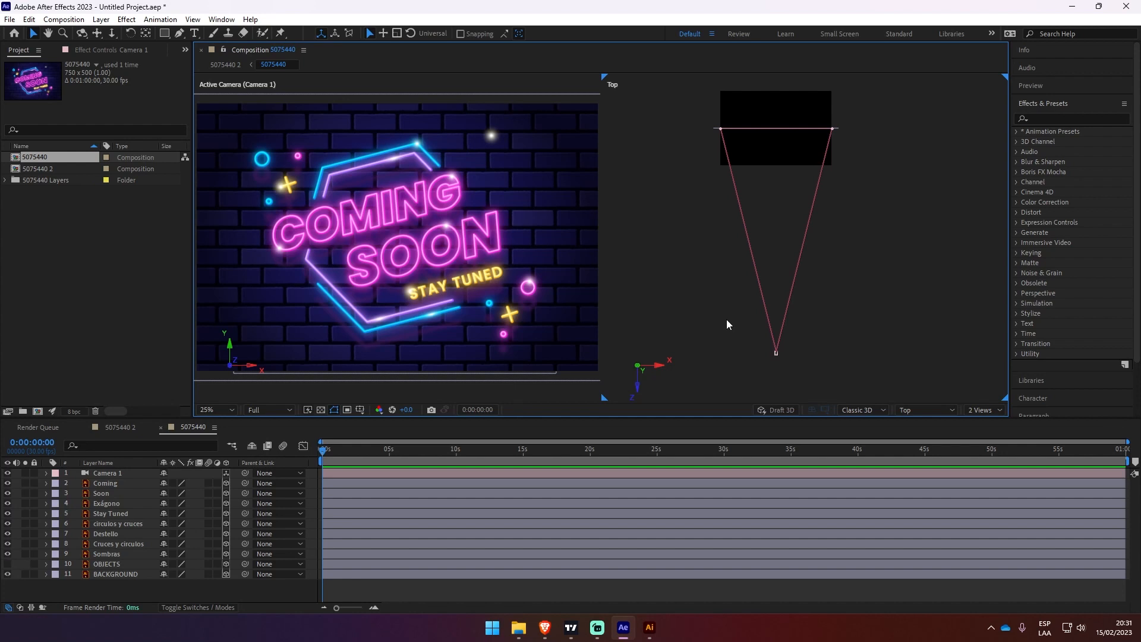
- Inspect the scene in the second view through Active Camera, Camera 1, Front and Left, and return it to Top
click(943, 413)
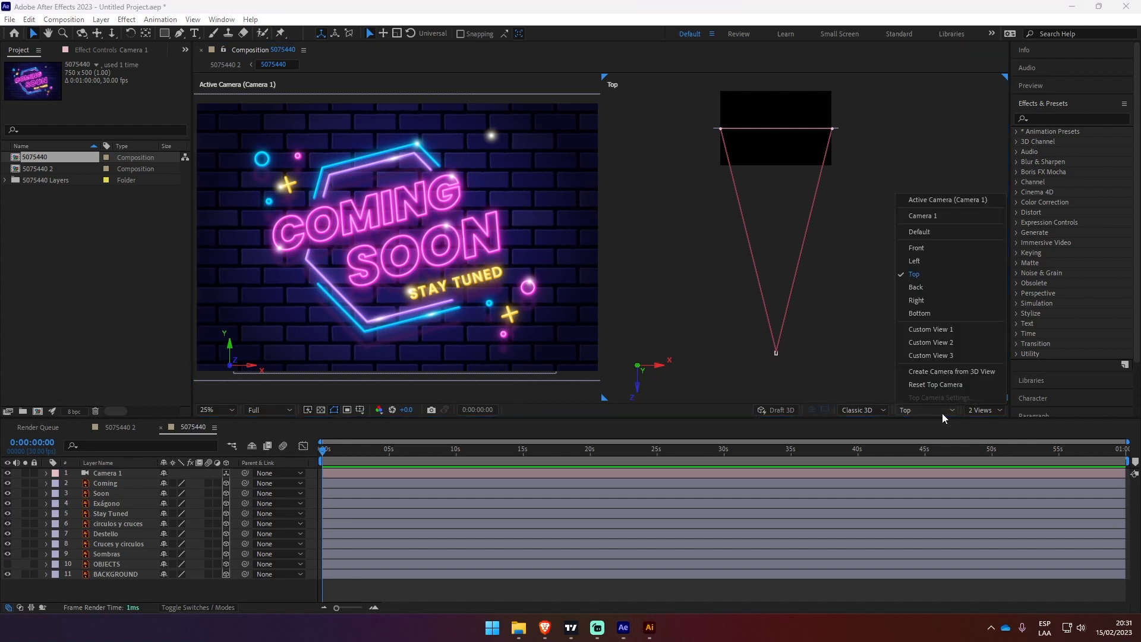
click(958, 200)
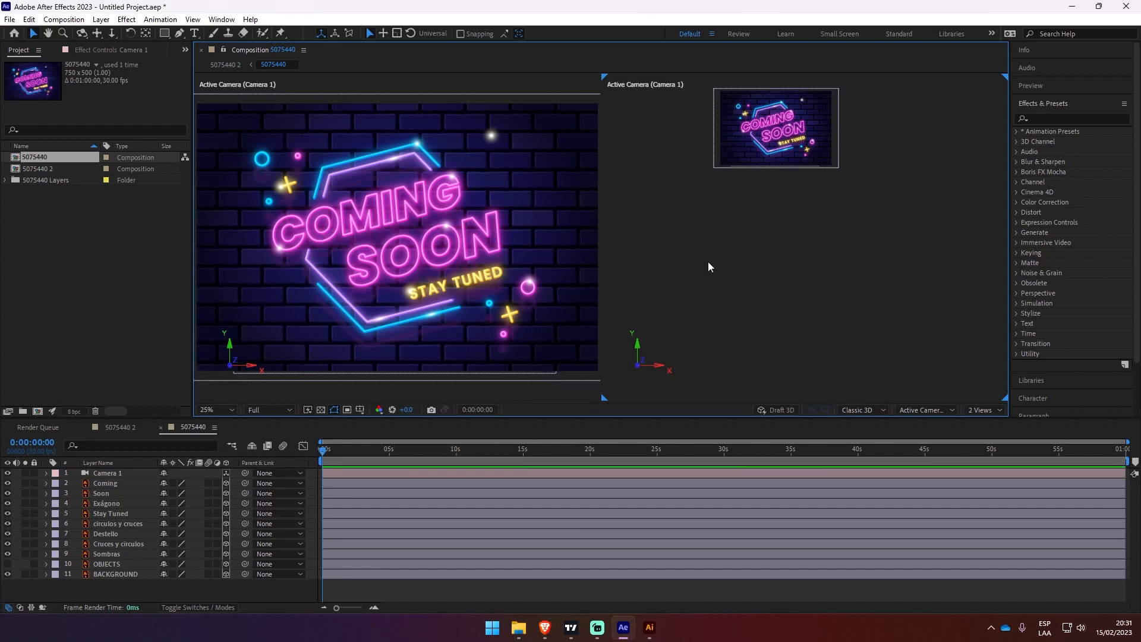
click(926, 410)
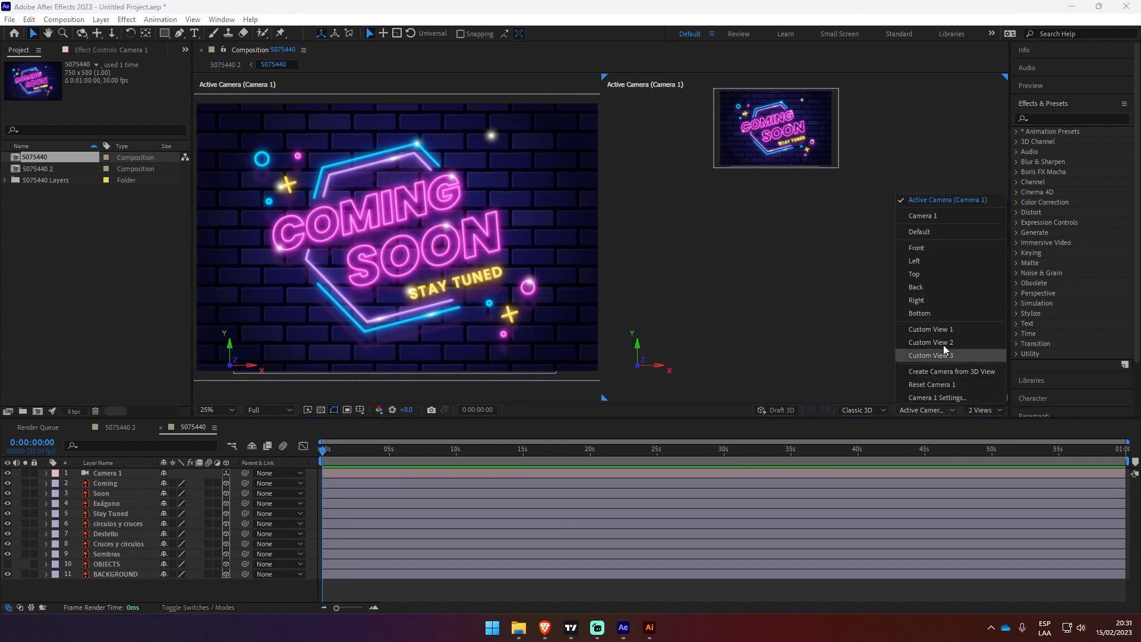
click(941, 216)
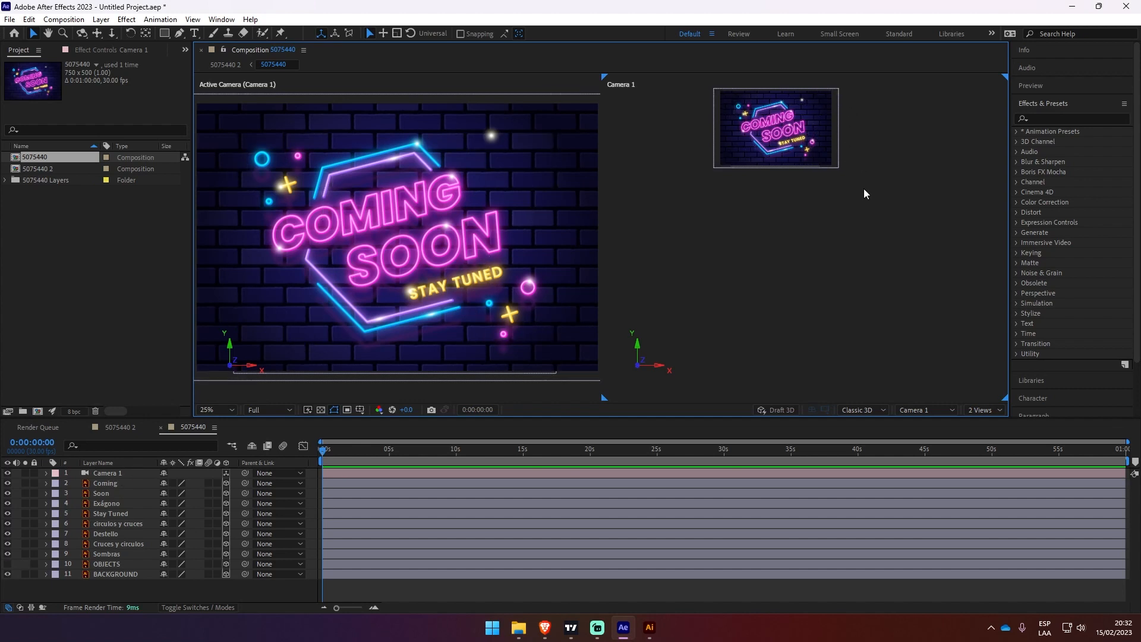
click(927, 410)
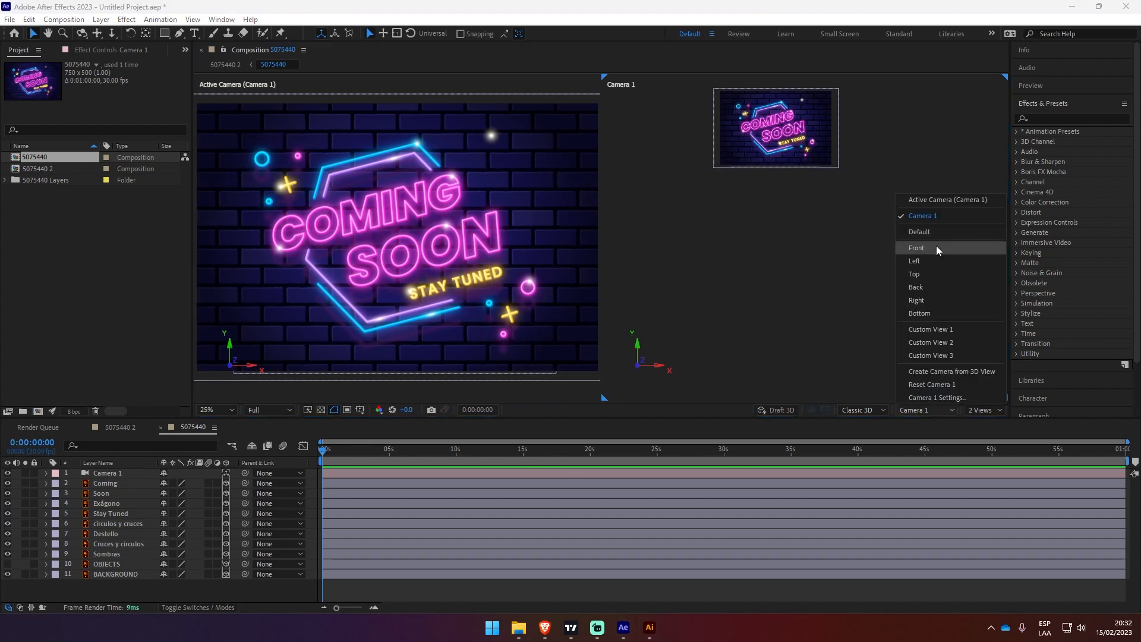
click(936, 246)
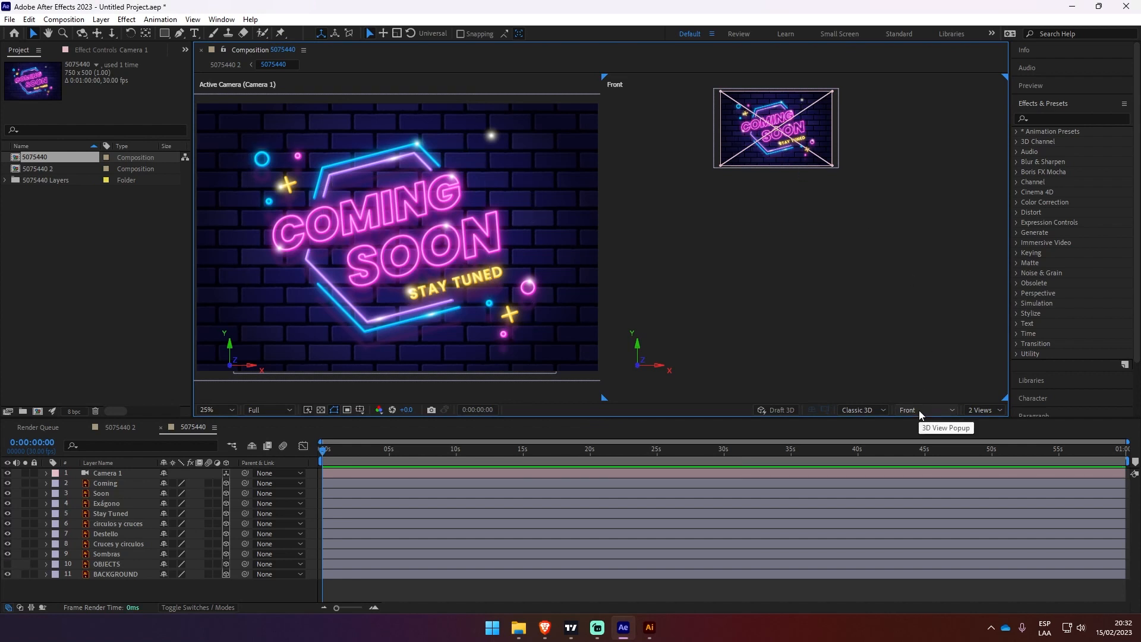
click(919, 410)
click(940, 262)
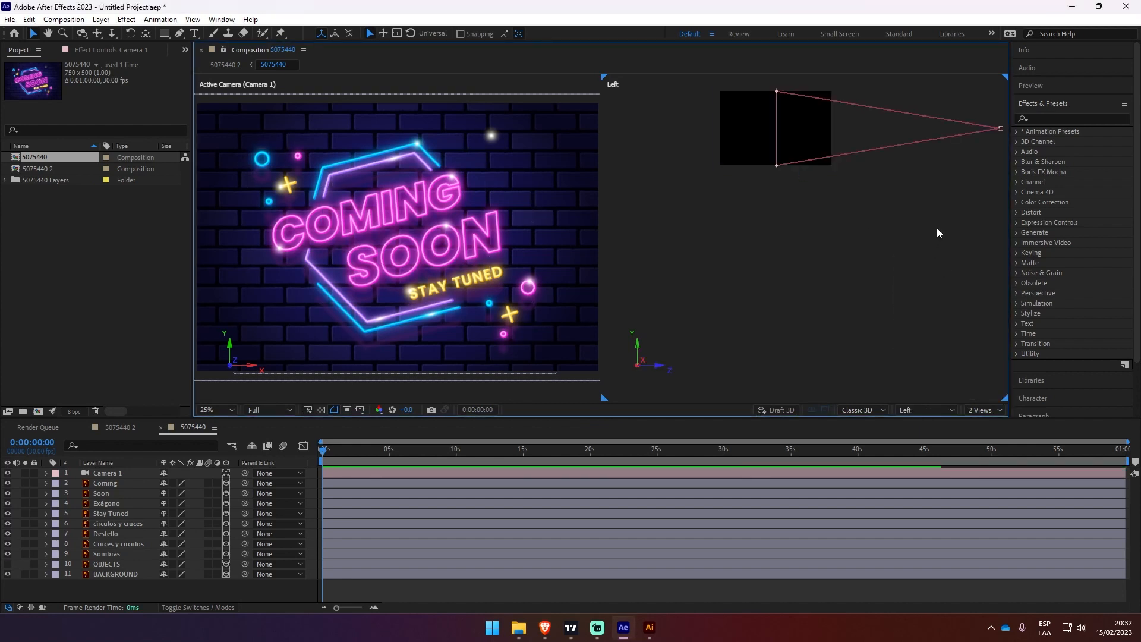
drag(906, 262, 893, 286)
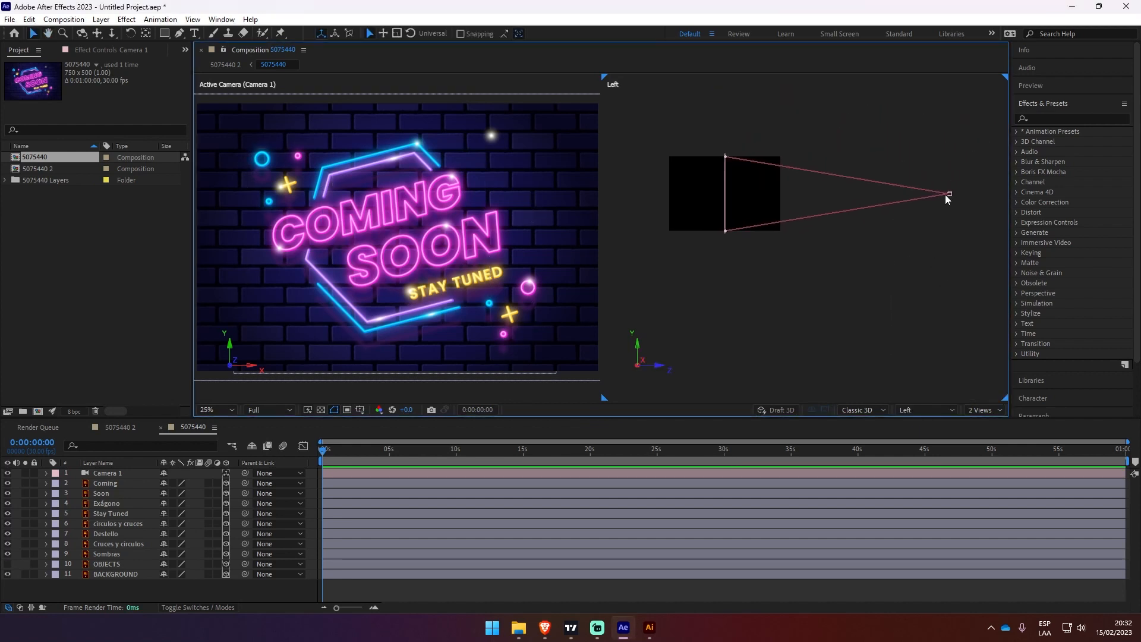
click(905, 410)
click(915, 274)
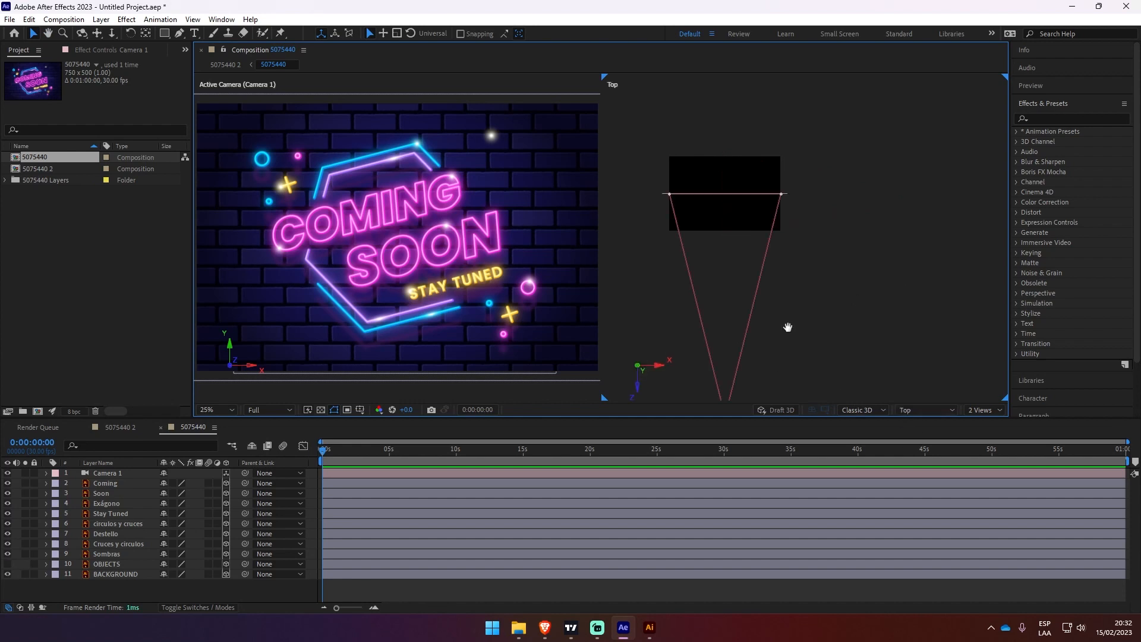
drag(787, 327, 845, 258)
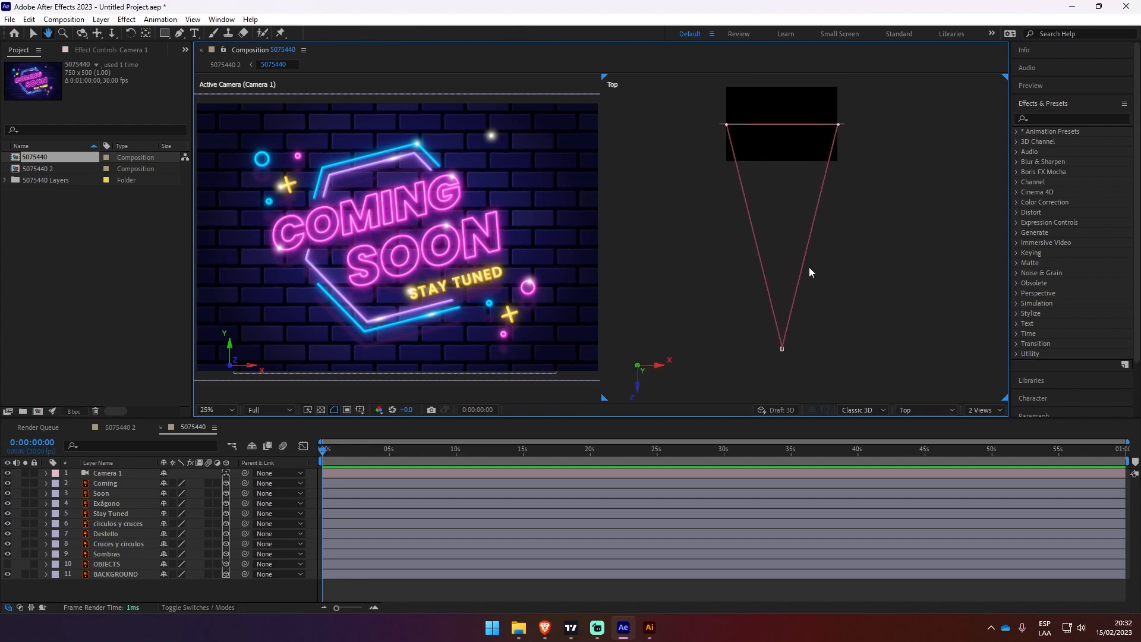
click(782, 351)
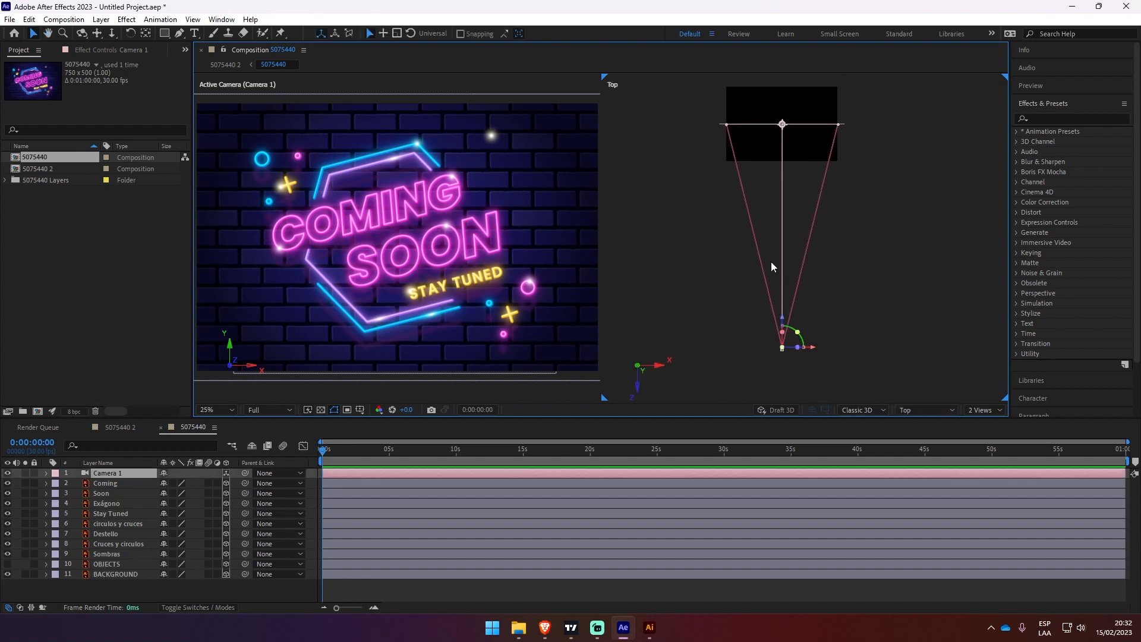
click(915, 410)
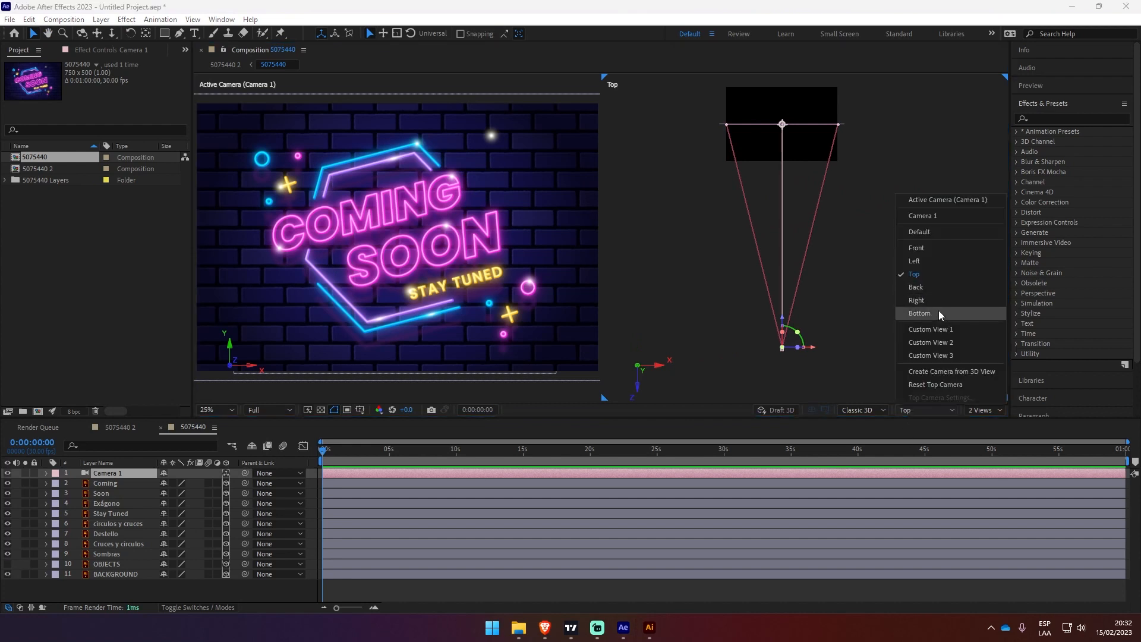
click(827, 289)
key(space)
drag(866, 228, 890, 209)
key(v)
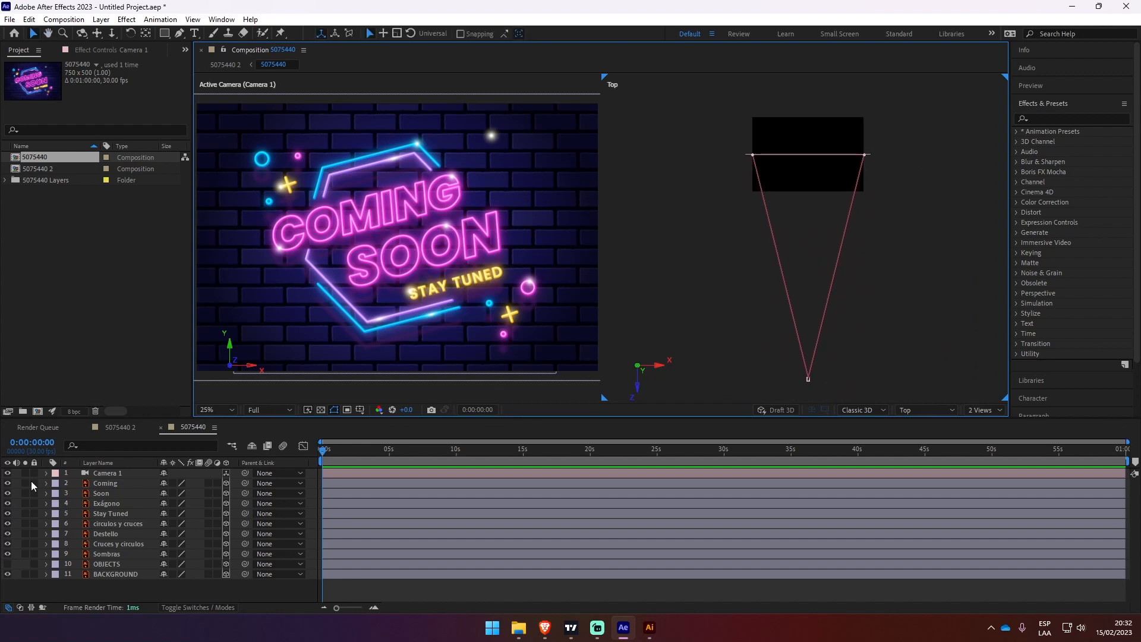
click(98, 484)
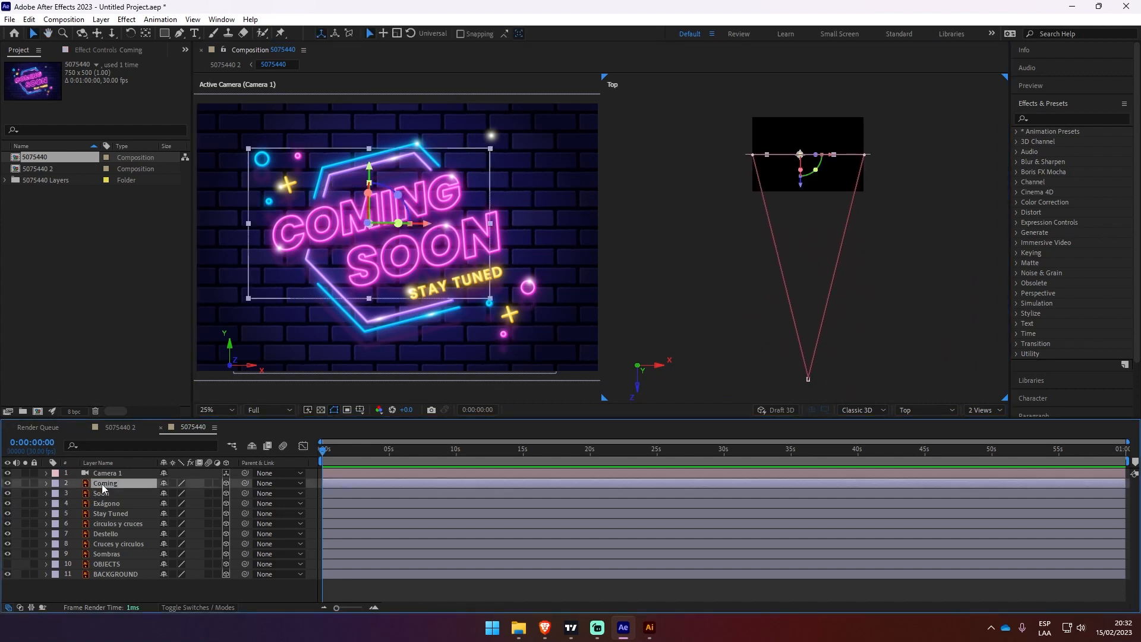
shift+click(114, 573)
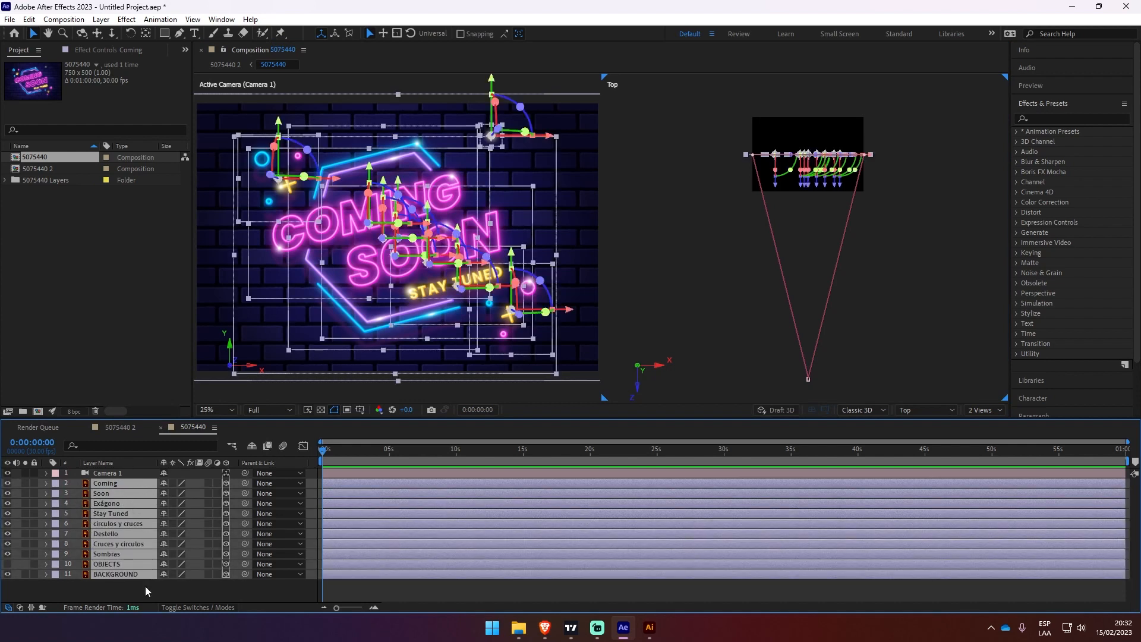
click(145, 586)
- Reveal the Coming layer's Position, toggle its 3D switch off and on, and set its Z position to -20
click(113, 486)
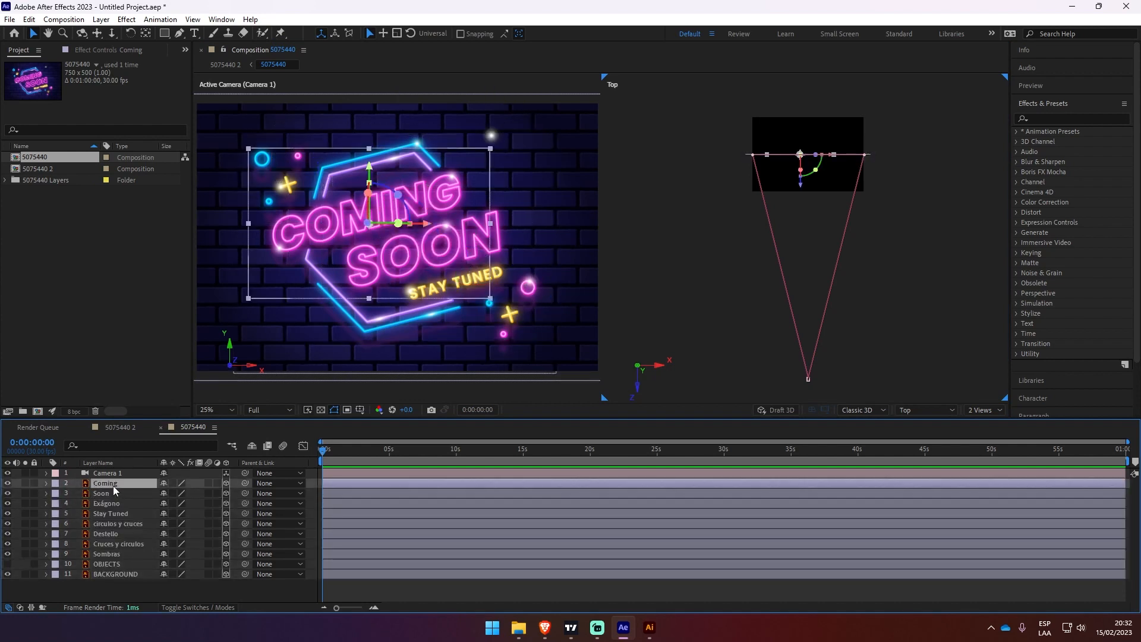
key(p)
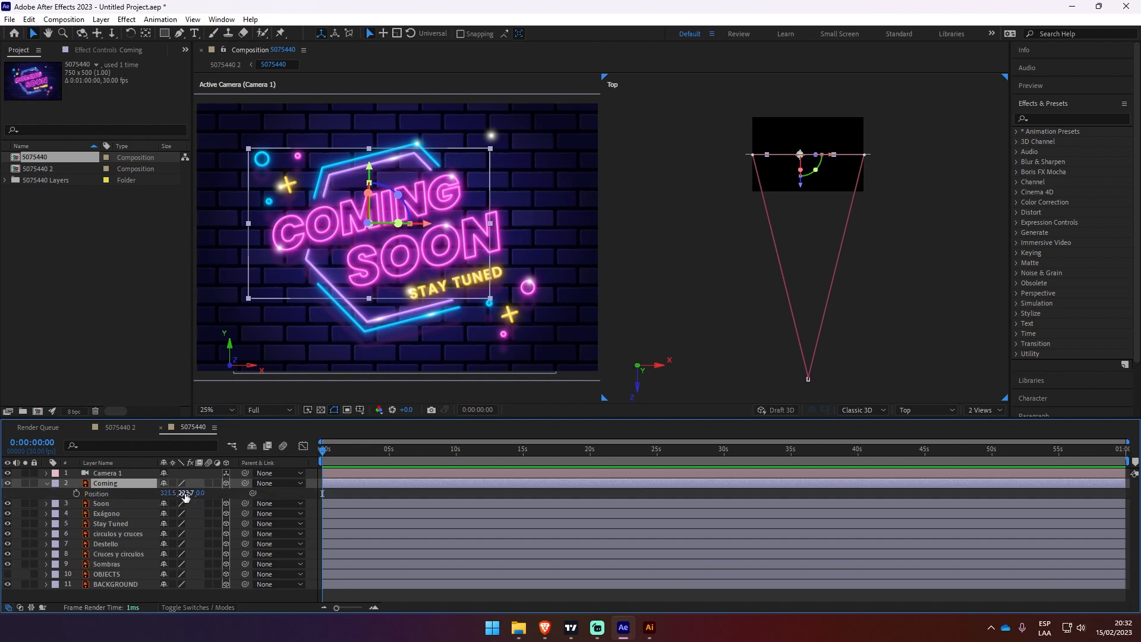
click(226, 484)
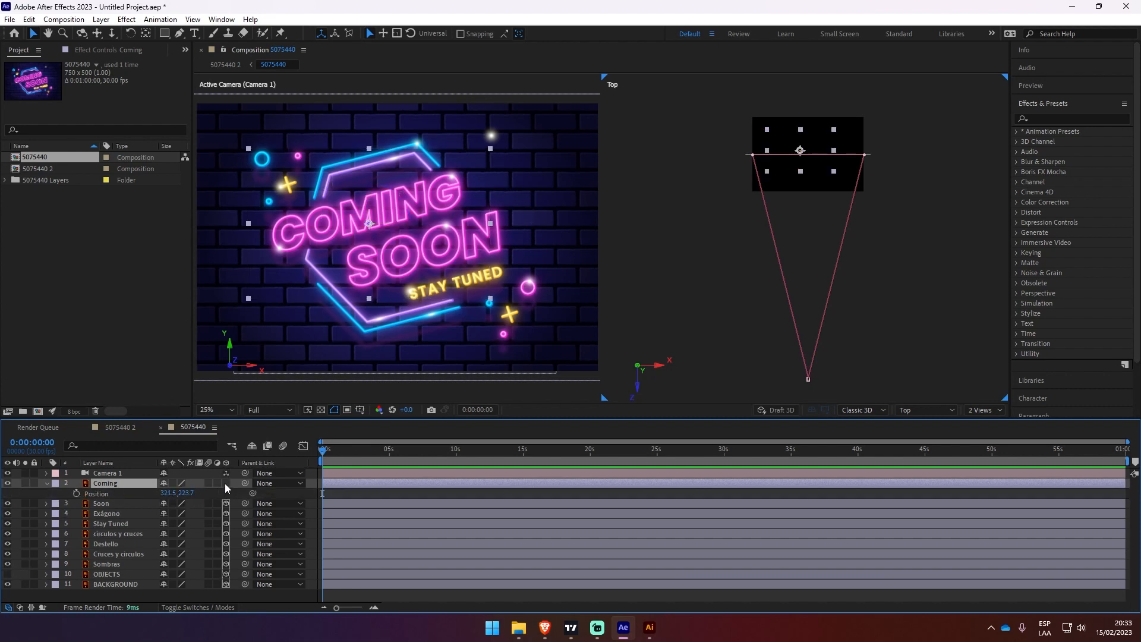
click(226, 483)
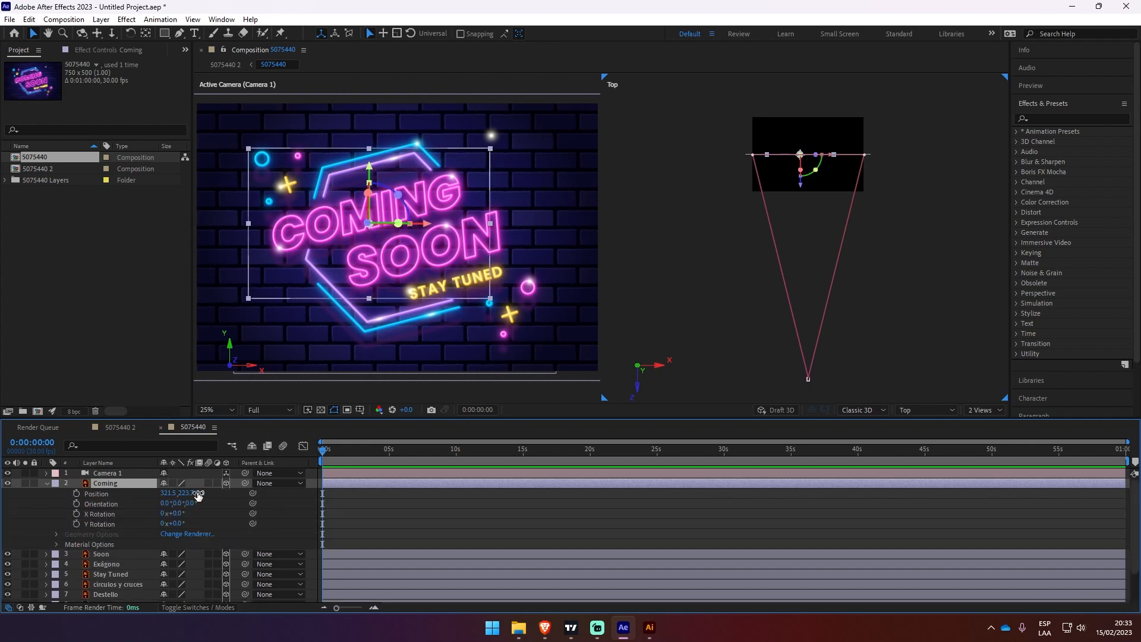
mouse_move(198, 495)
mouse_down()
mouse_move(338, 486)
mouse_move(179, 490)
mouse_up()
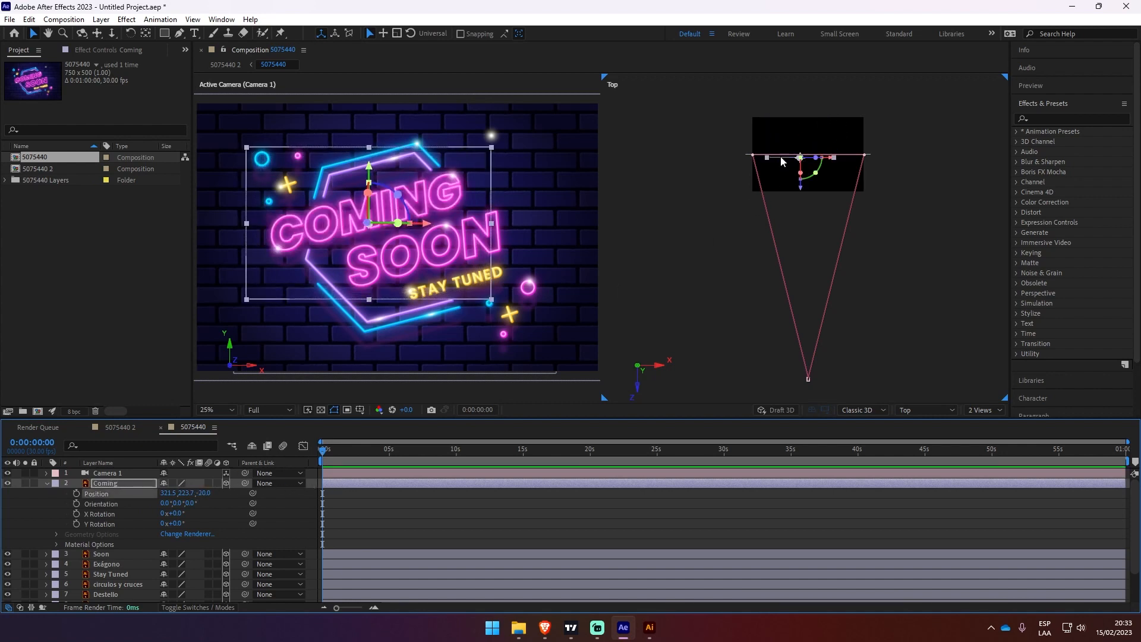
mouse_move(207, 495)
mouse_down()
mouse_move(353, 507)
mouse_move(109, 503)
mouse_move(215, 503)
mouse_up()
click(46, 483)
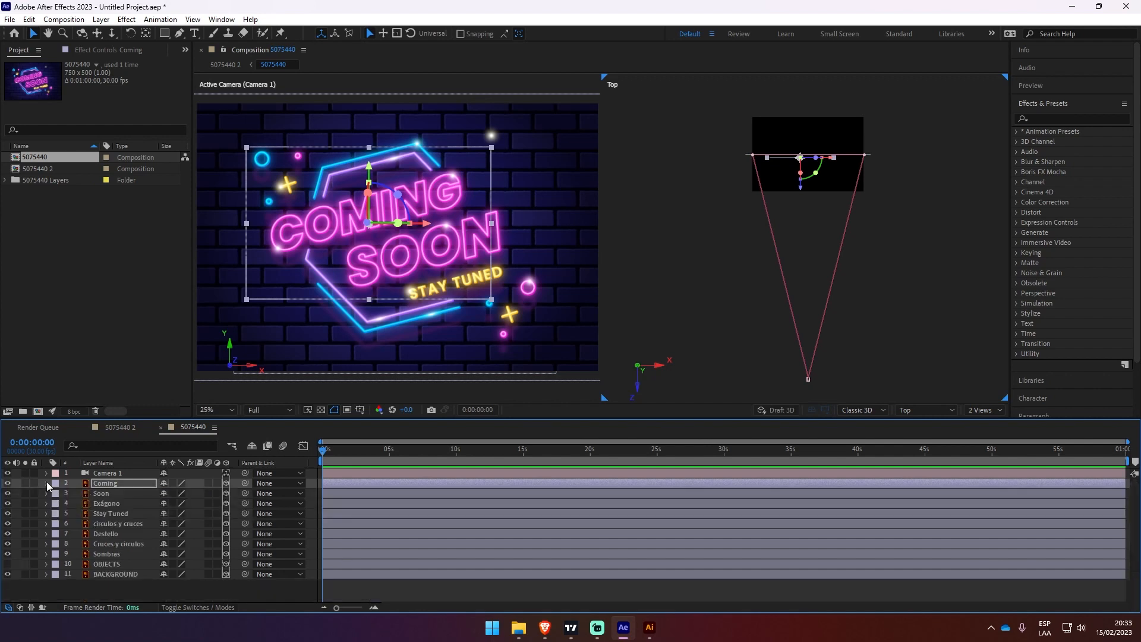
- Push the BACKGROUND layer back to a Z position of 435
click(109, 574)
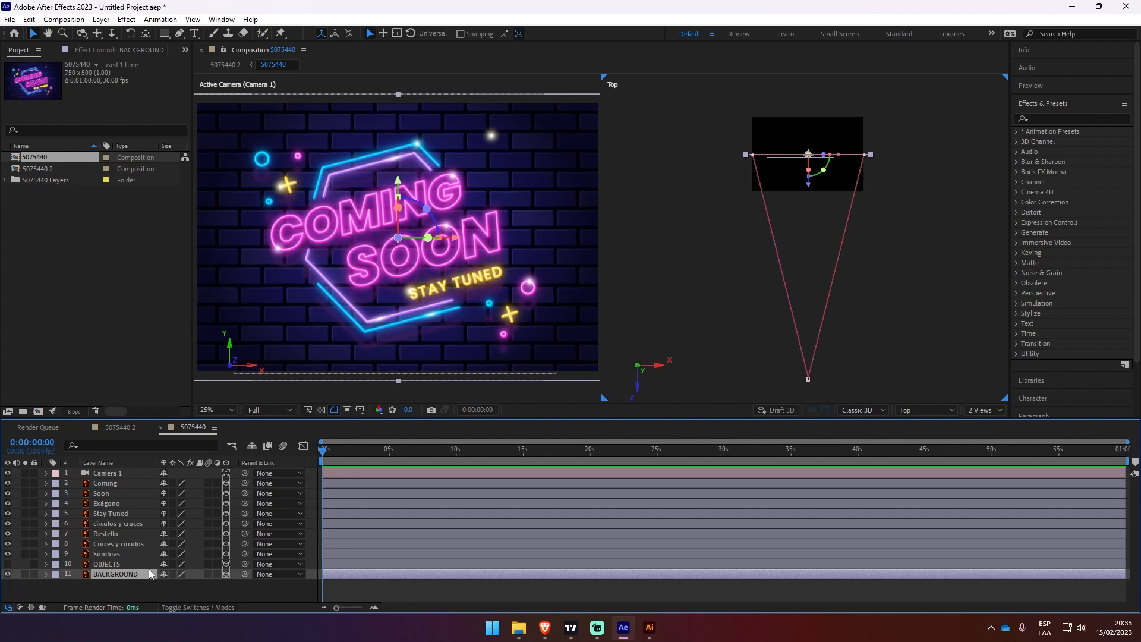
key(p)
drag(209, 585, 385, 593)
drag(452, 604, 482, 609)
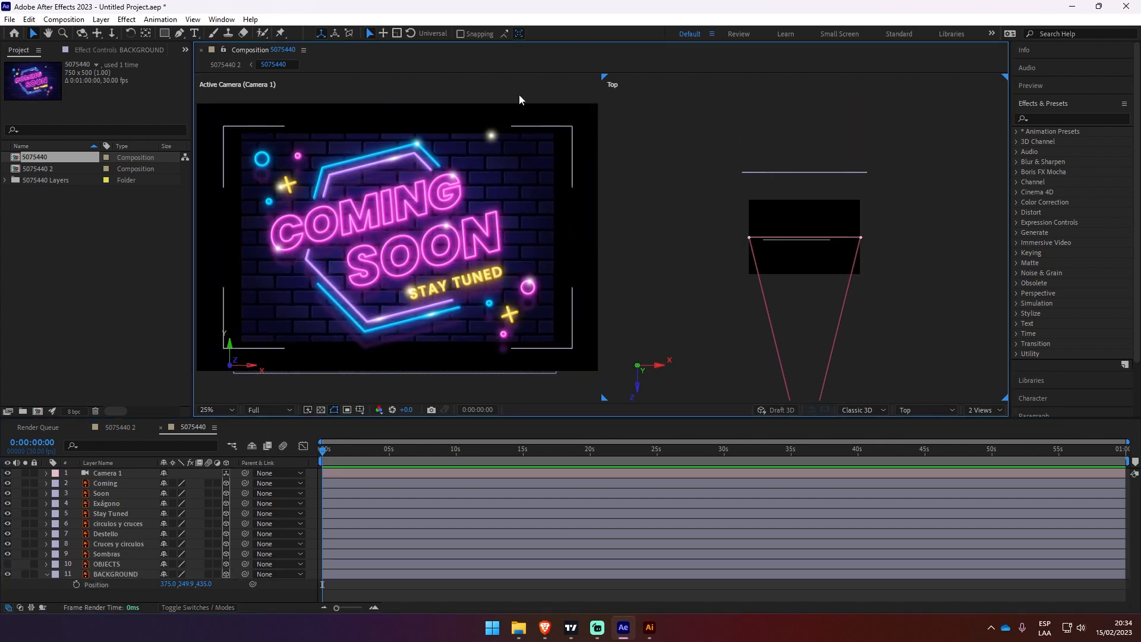
- Scale the BACKGROUND layer up to 141% so the brick wall fills the Active Camera view
click(505, 99)
click(219, 408)
click(230, 234)
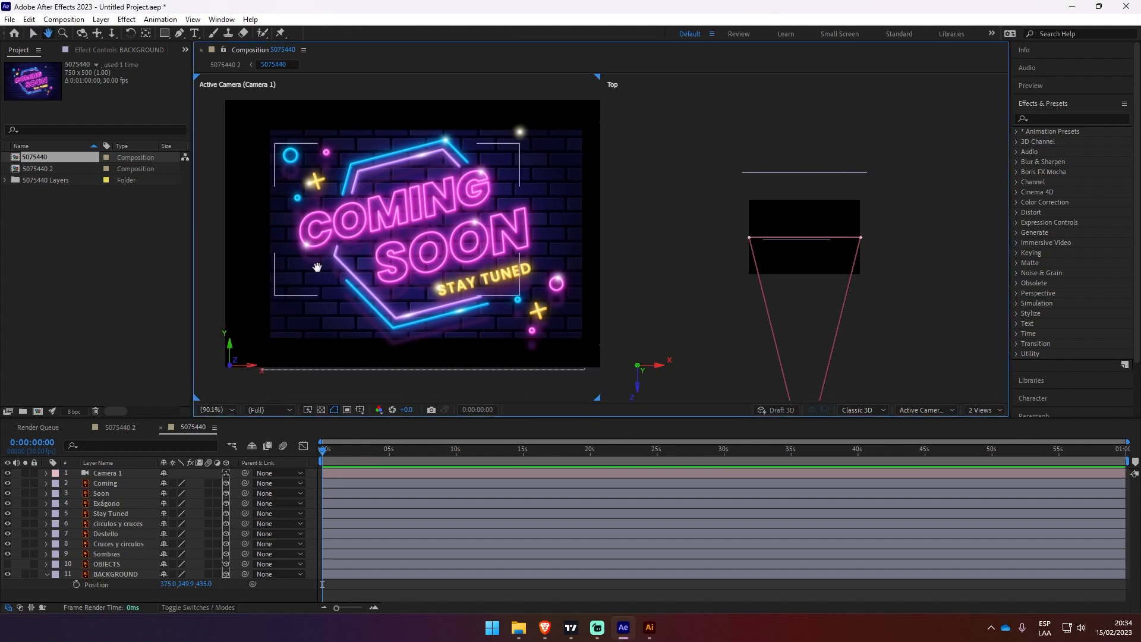
click(122, 574)
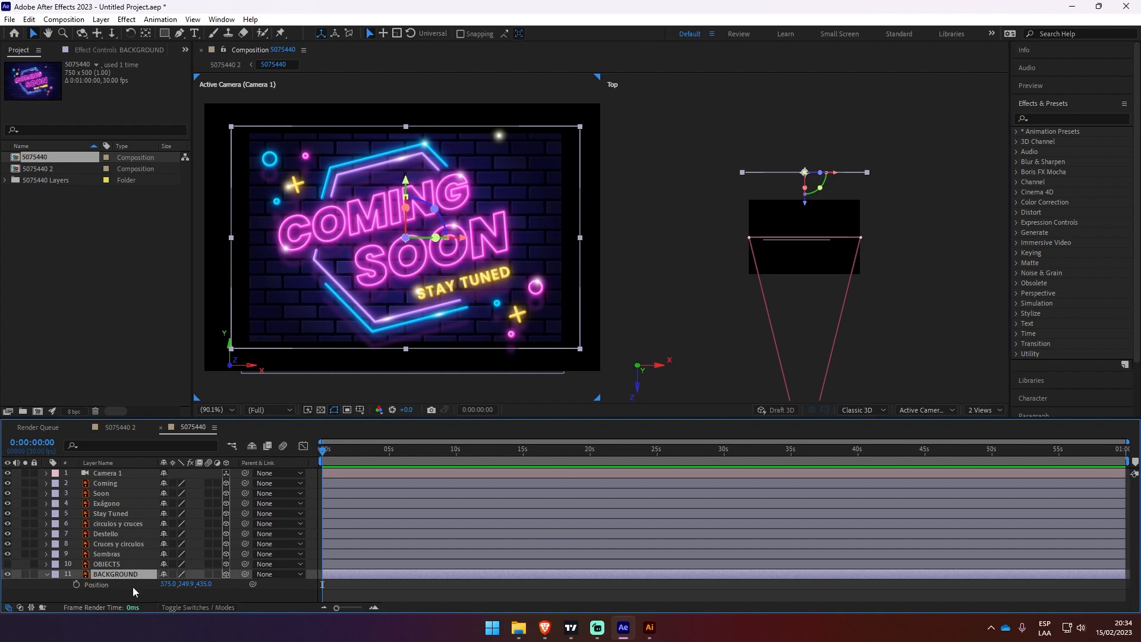
key(s)
drag(214, 586, 275, 580)
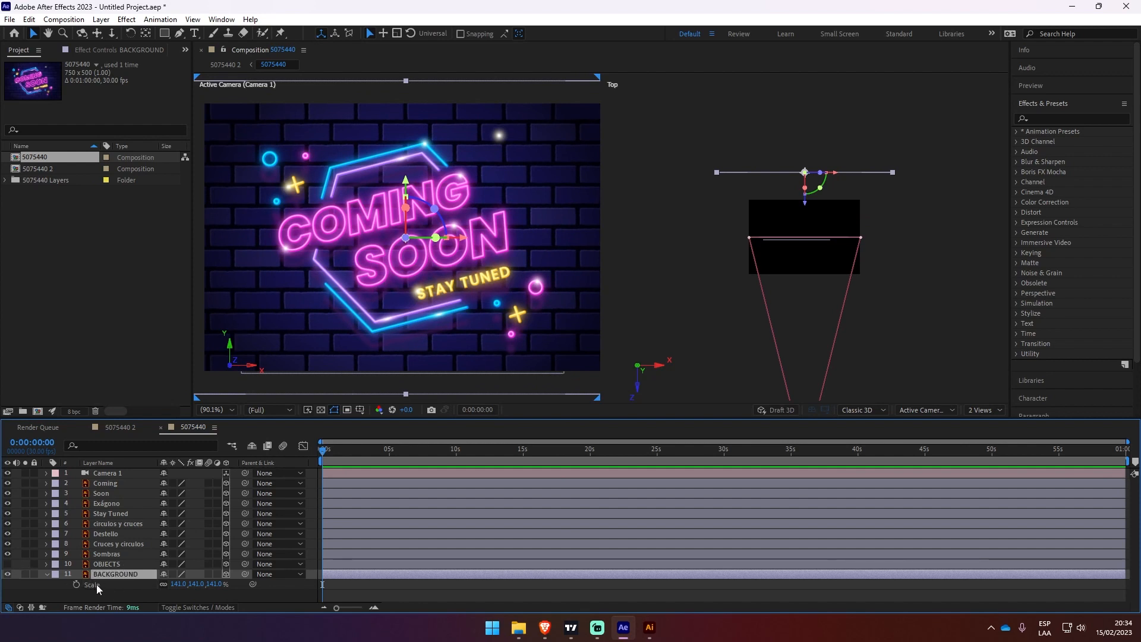
- Show the BACKGROUND layer's Position alongside its Scale and push it farther back to a Z position of 576
key(shift+p)
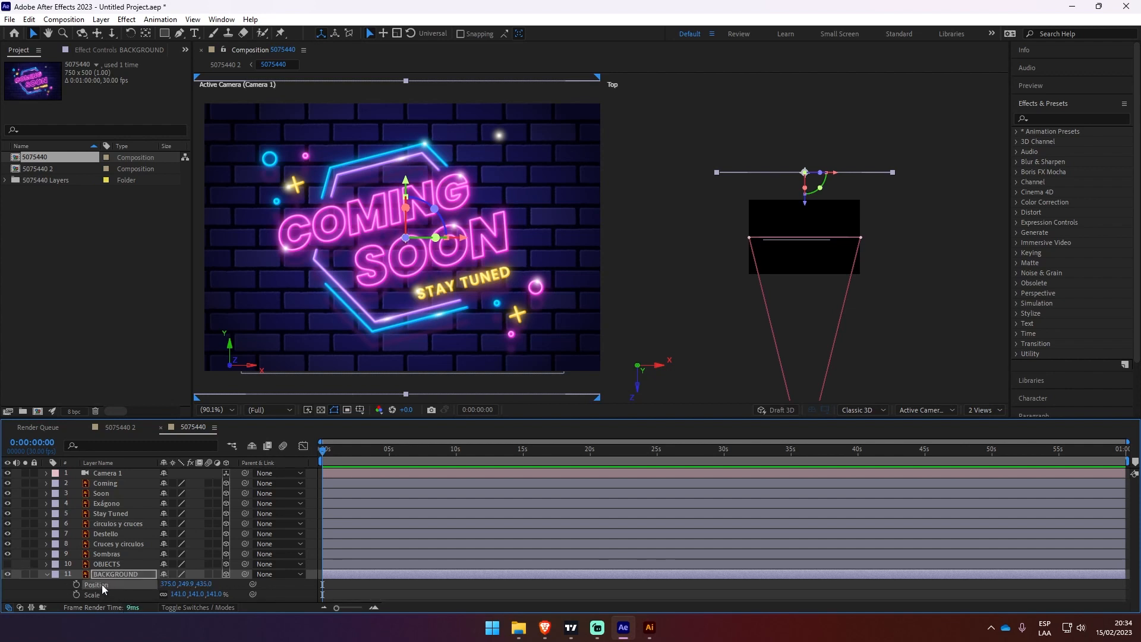
click(97, 596)
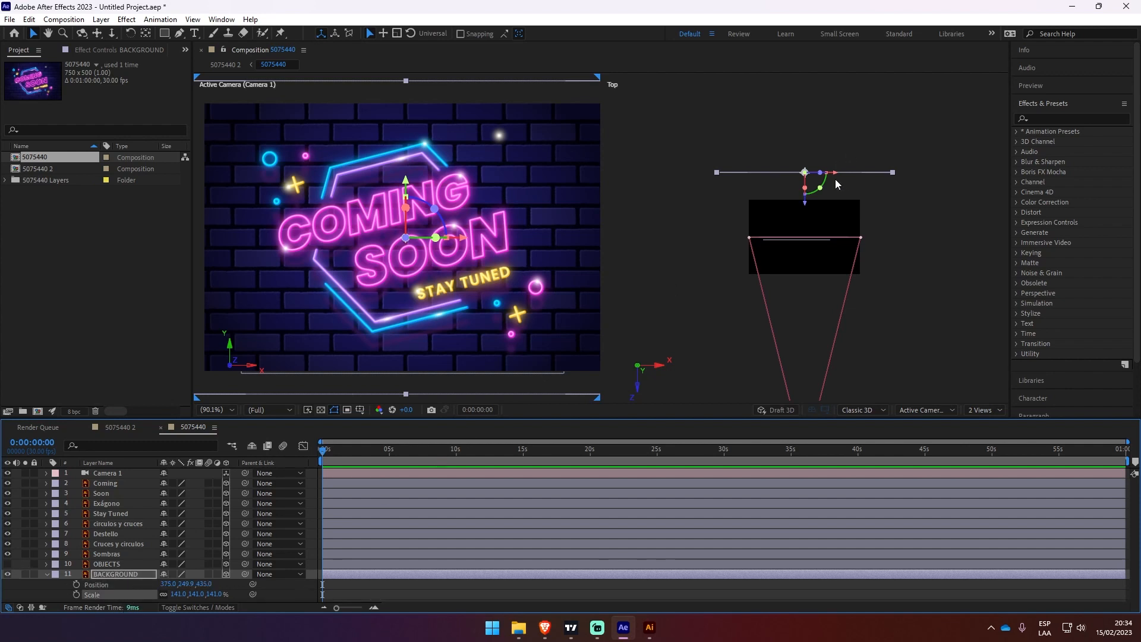
drag(214, 594, 235, 595)
key(ctrl+z)
key(ctrl+z)
key(ctrl+z)
key(ctrl+z)
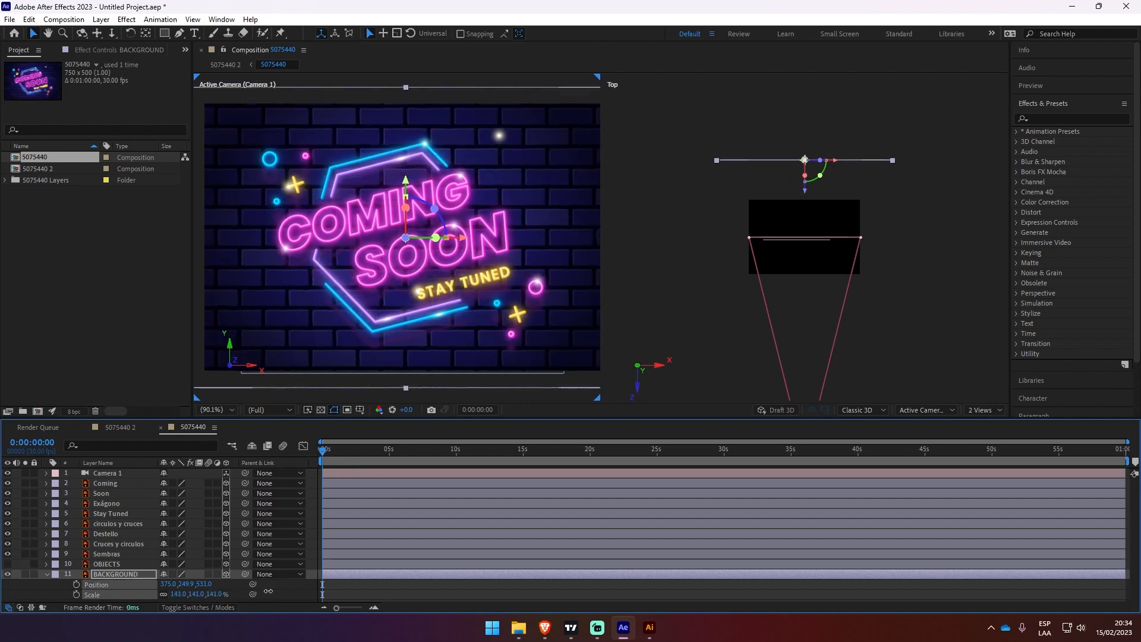
drag(507, 293, 506, 289)
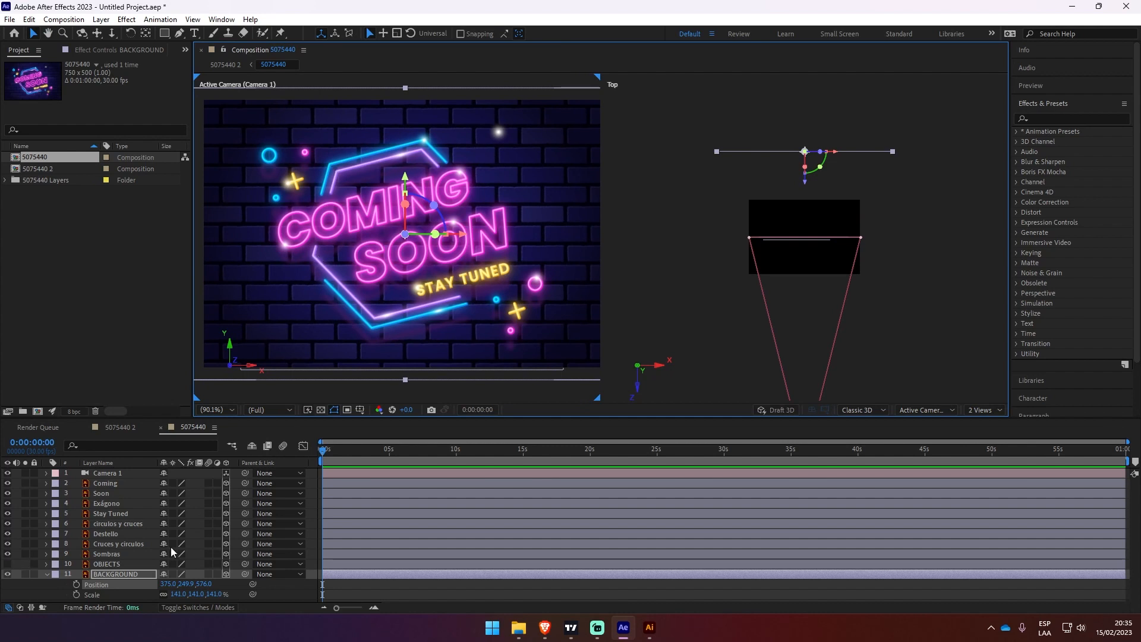
- Place the Exágono layer directly above BACKGROUND and push it back to a Z position of 489 at 152% scale
click(114, 504)
drag(112, 504, 112, 565)
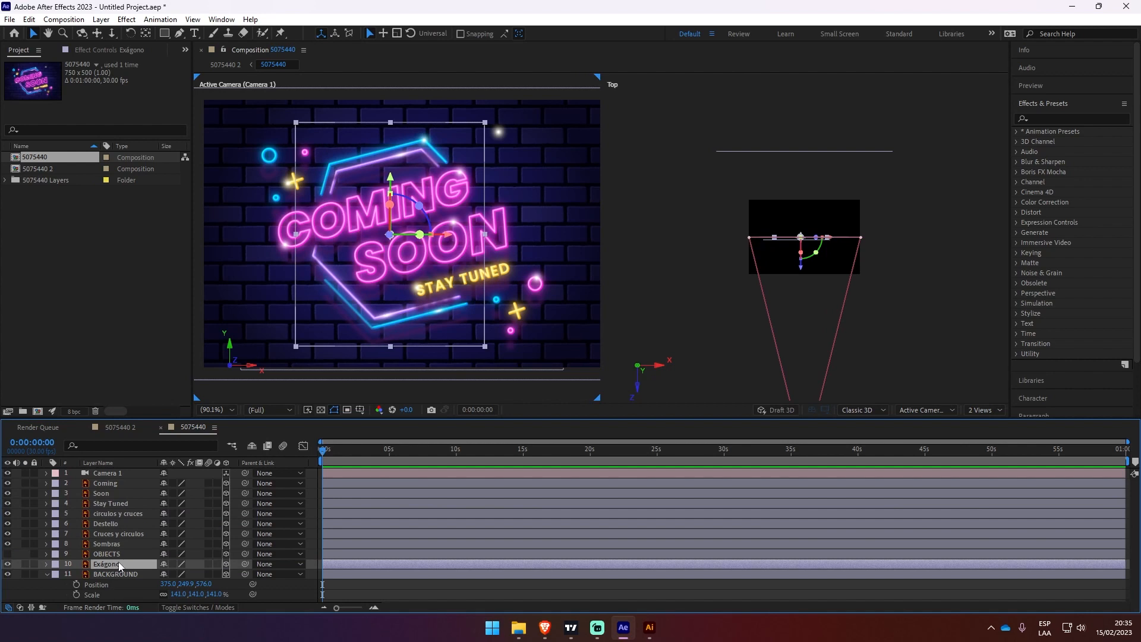
key(p)
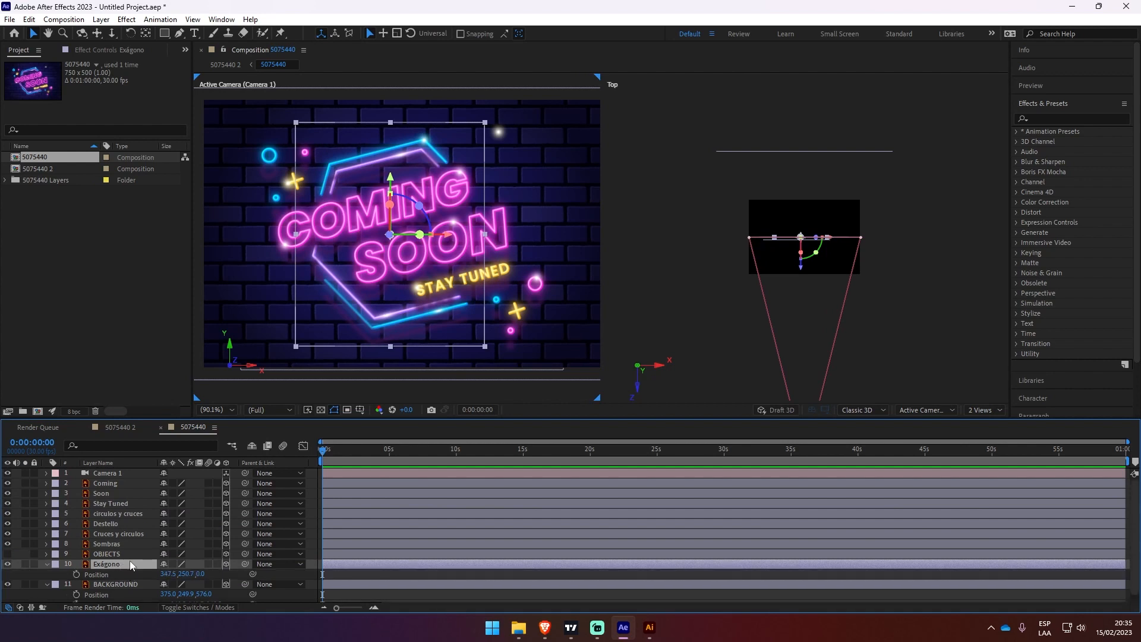
key(shift+s)
scroll(129, 561, down, 1)
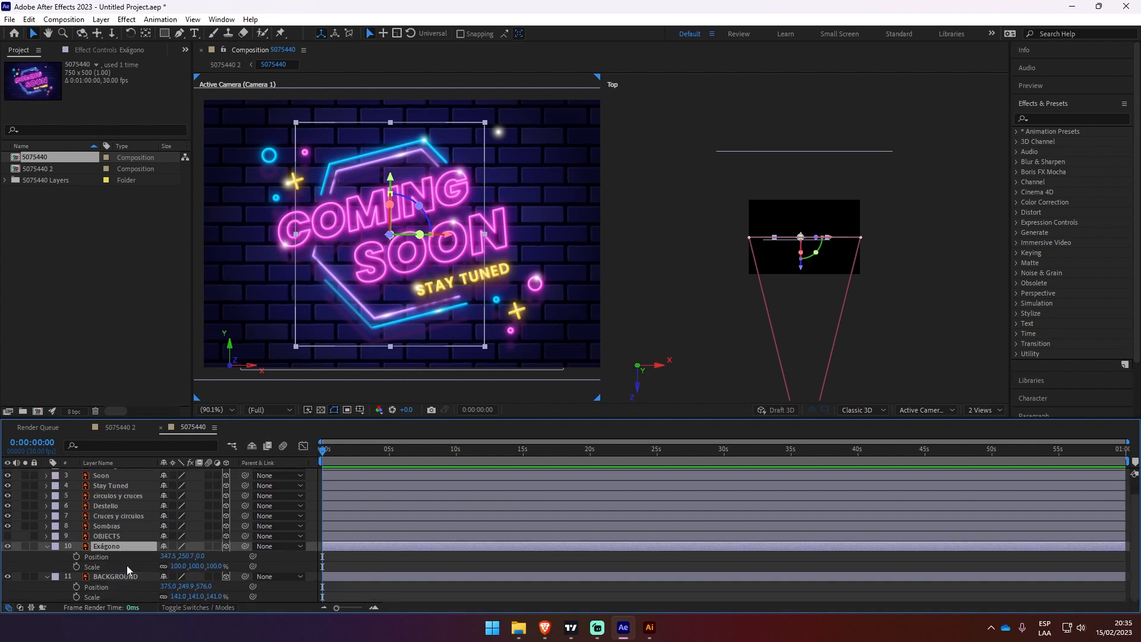
click(94, 557)
shift+click(94, 568)
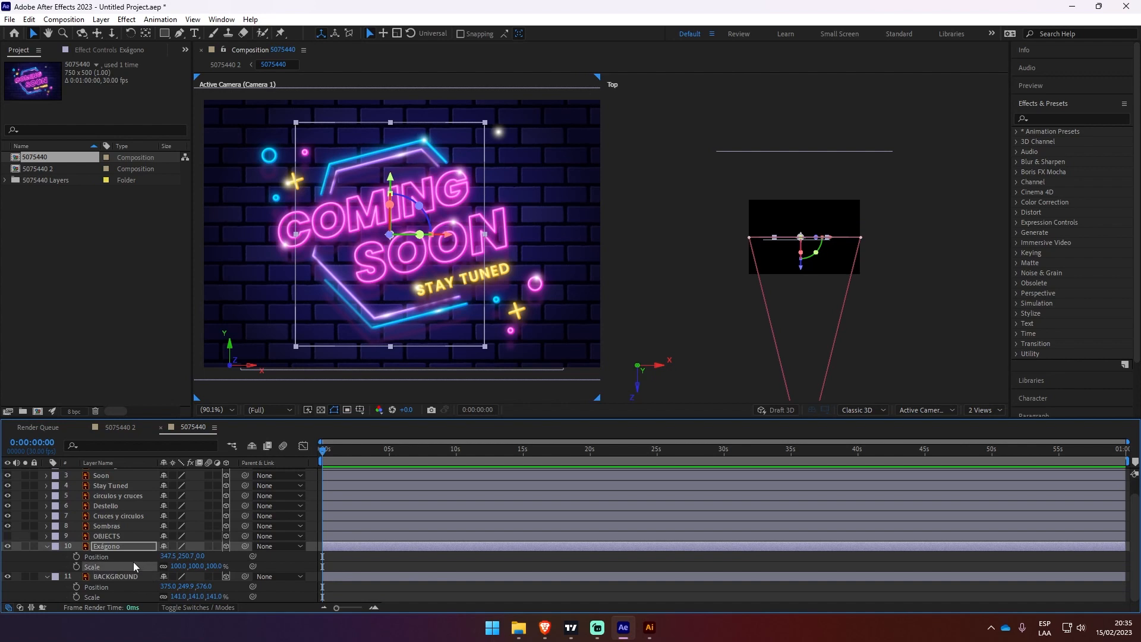
drag(201, 556, 519, 601)
drag(210, 566, 246, 575)
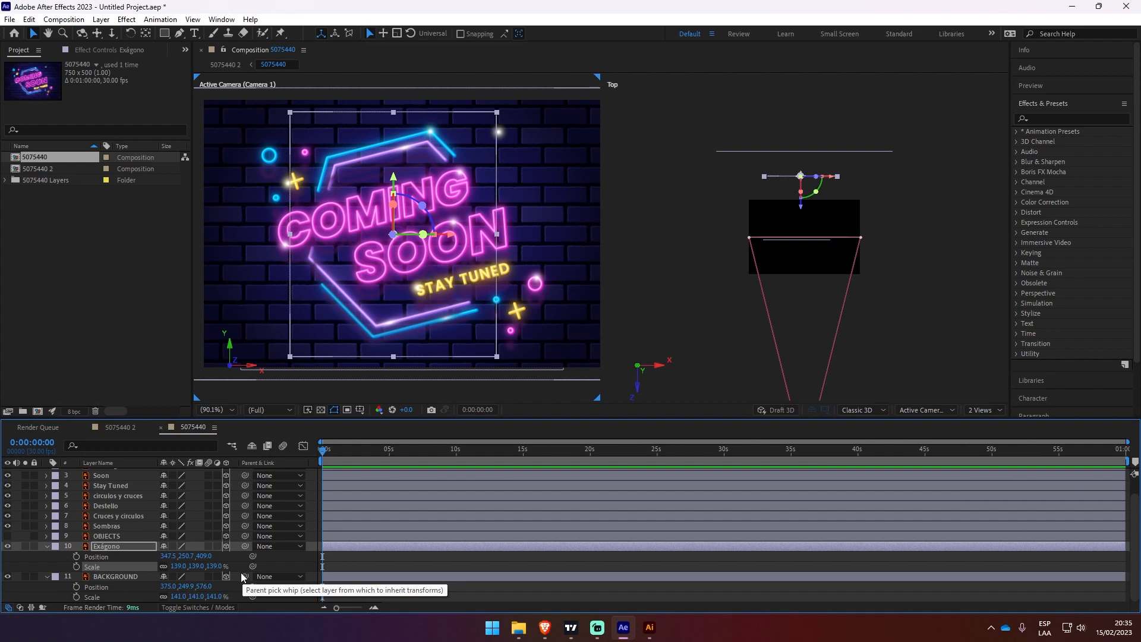
- Reveal the Coming layer's Position and Scale properties together
click(115, 484)
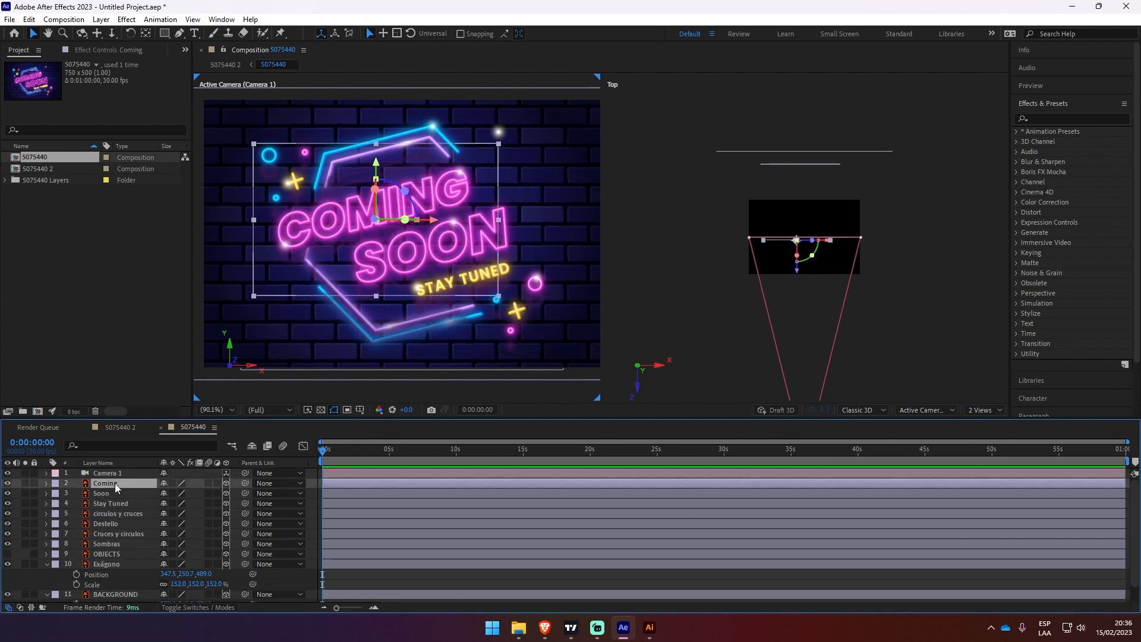
key(p)
key(shift+s)
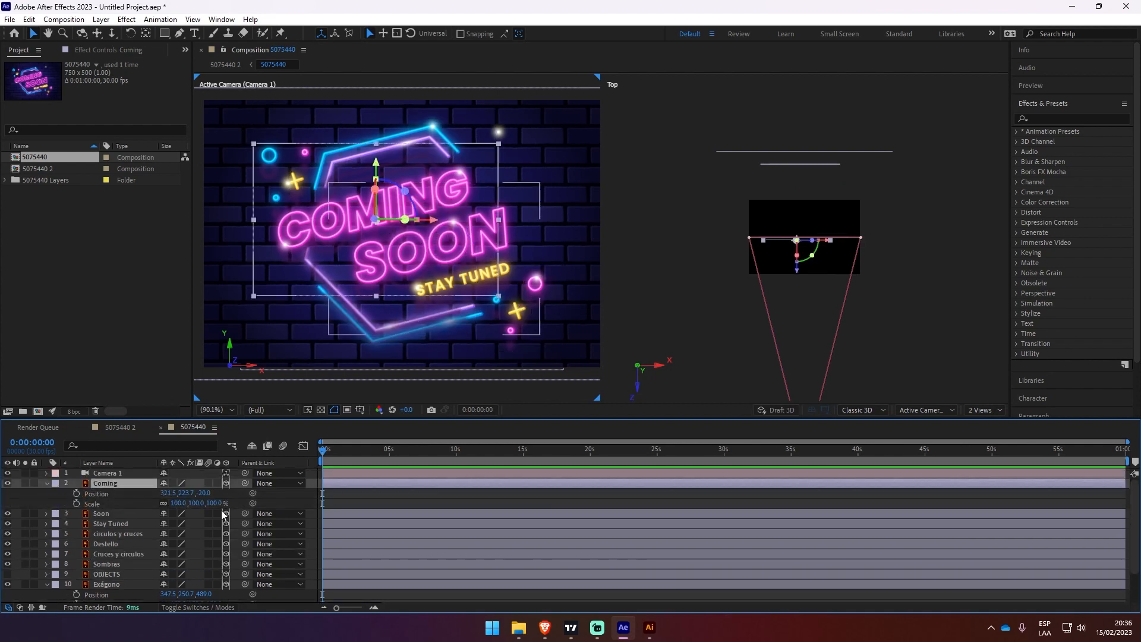
- Delete the Sombras and OBJECTS layers from the composition
drag(41, 564, 7, 526)
click(7, 524)
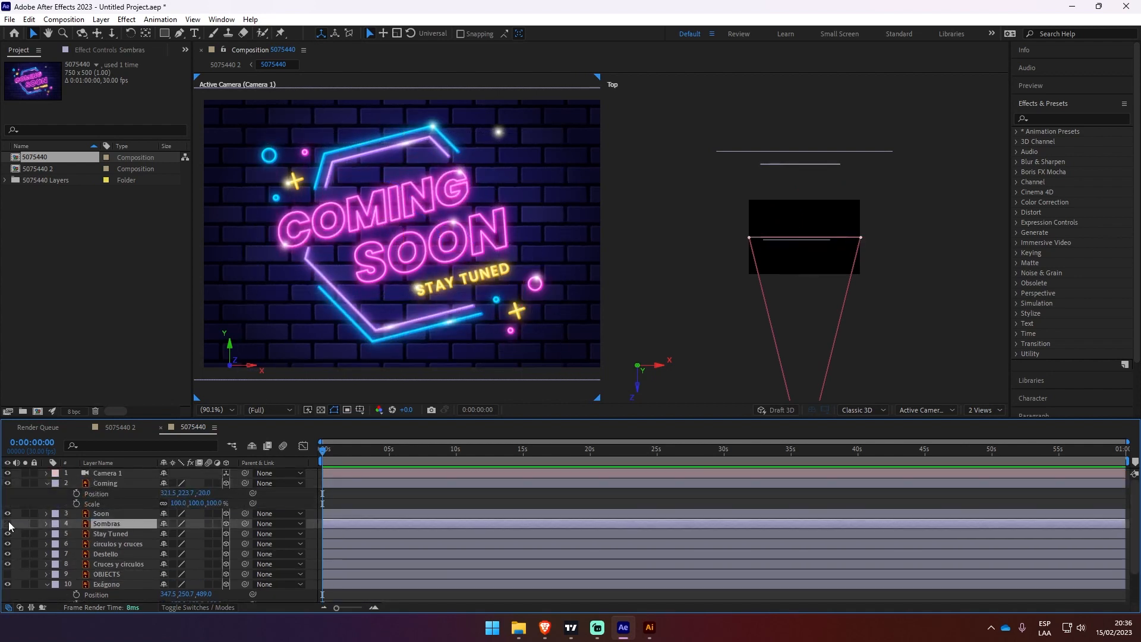
key(Delete)
click(103, 567)
key(Delete)
- Set the Coming layer's position to 321.5, 203.7, 364.0 and its scale to 125%
click(119, 484)
drag(206, 494, 228, 504)
drag(206, 494, 327, 530)
- Push the Soon layer back to a Z position of 204 and scale it to 117%
click(121, 515)
key(p)
key(shift+s)
drag(196, 534, 207, 534)
drag(187, 524, 246, 554)
- Push the Stay Tuned layer back to a Z position of 74 and scale it to 122%
click(113, 544)
key(p)
key(shift+s)
mouse_move(185, 564)
mouse_down()
mouse_move(199, 566)
mouse_move(197, 554)
mouse_up()
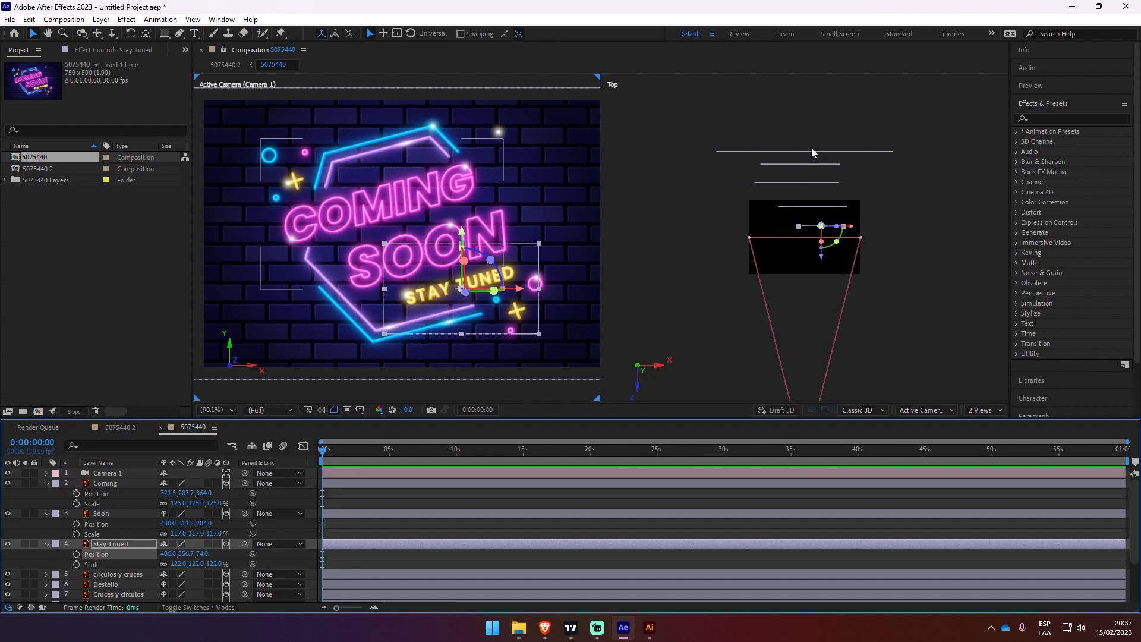
- Collapse the open properties of the Coming, Soon, Stay Tuned and Exágono layers
click(47, 483)
click(48, 493)
click(47, 503)
click(47, 553)
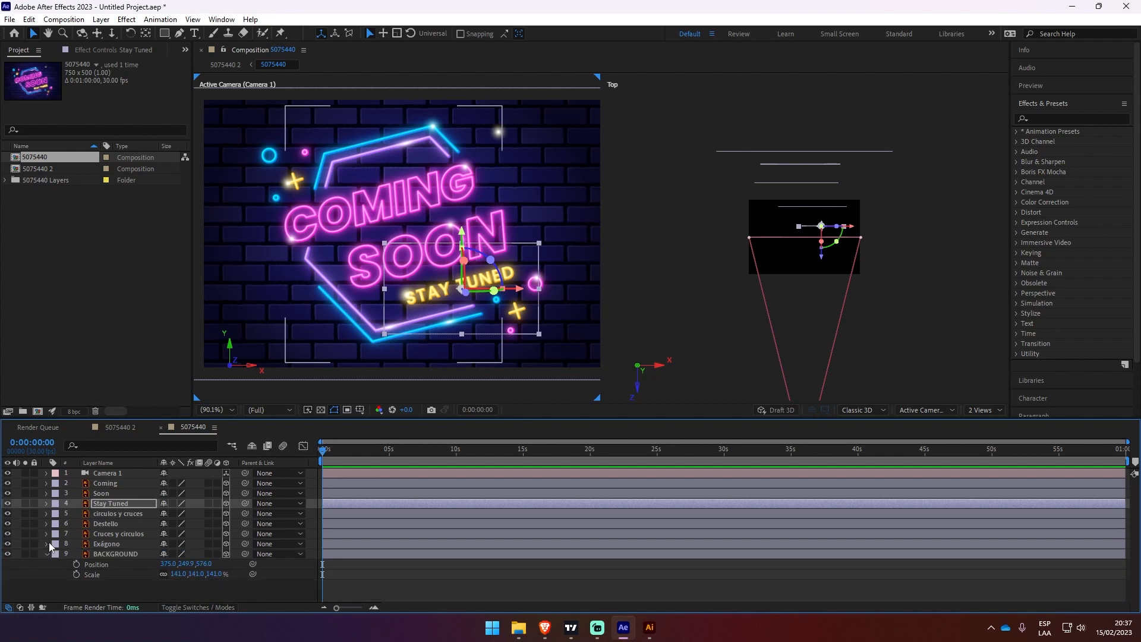
- Try pushing Camera 1 about 236 px forward through the spaced layers in the Top view, and undo the move
click(892, 330)
key(h)
drag(896, 342, 848, 257)
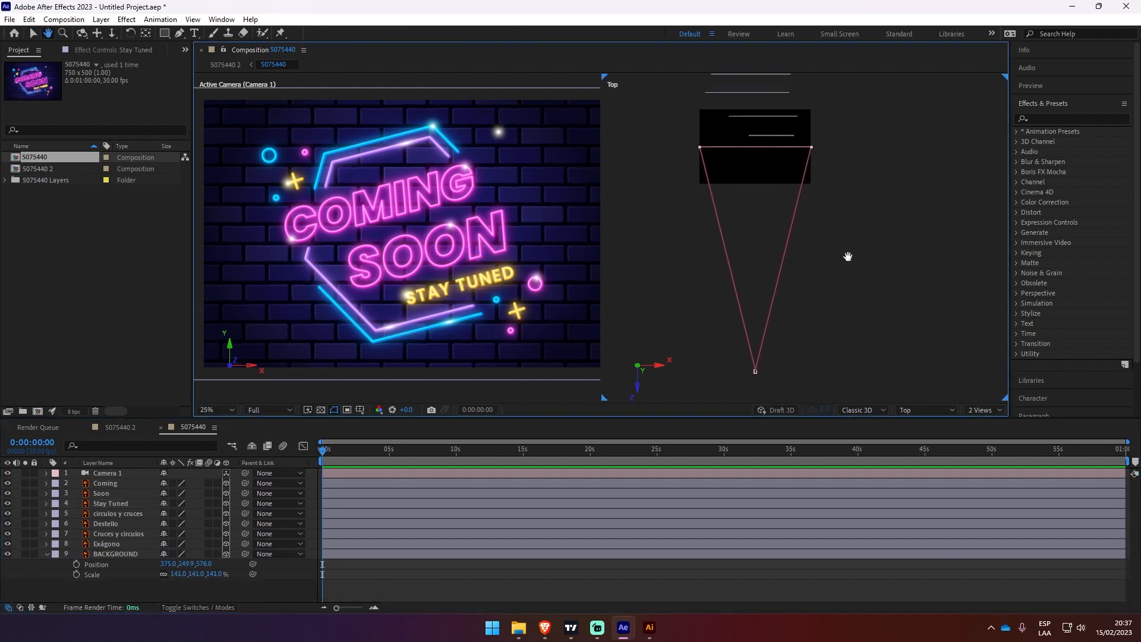
key(v)
click(755, 372)
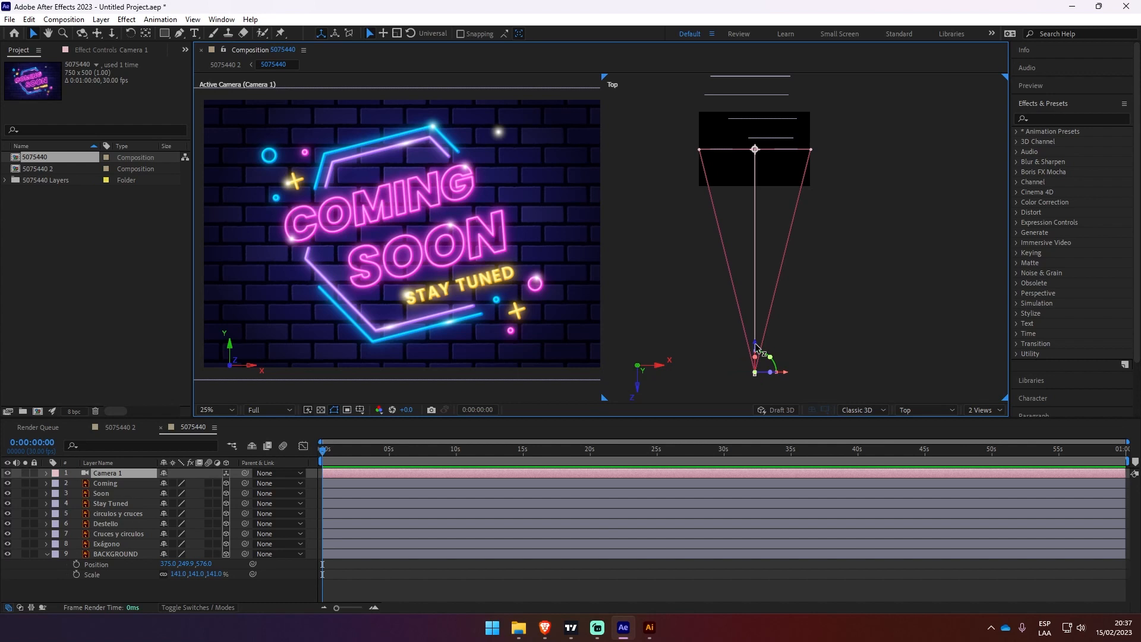
drag(757, 348, 744, 308)
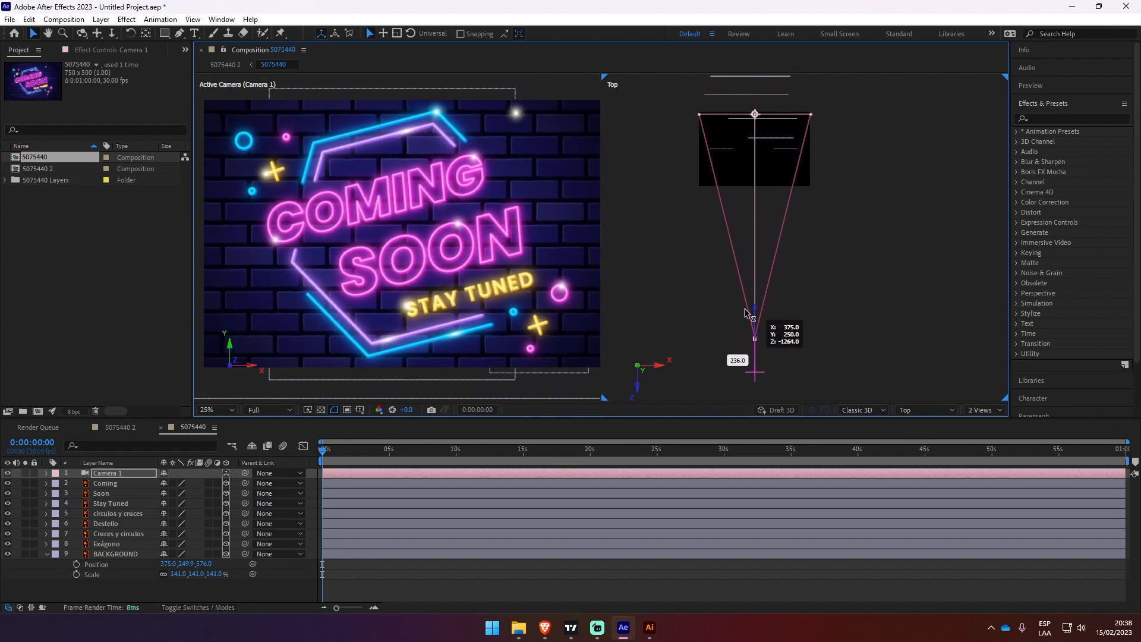
key(ctrl+z)
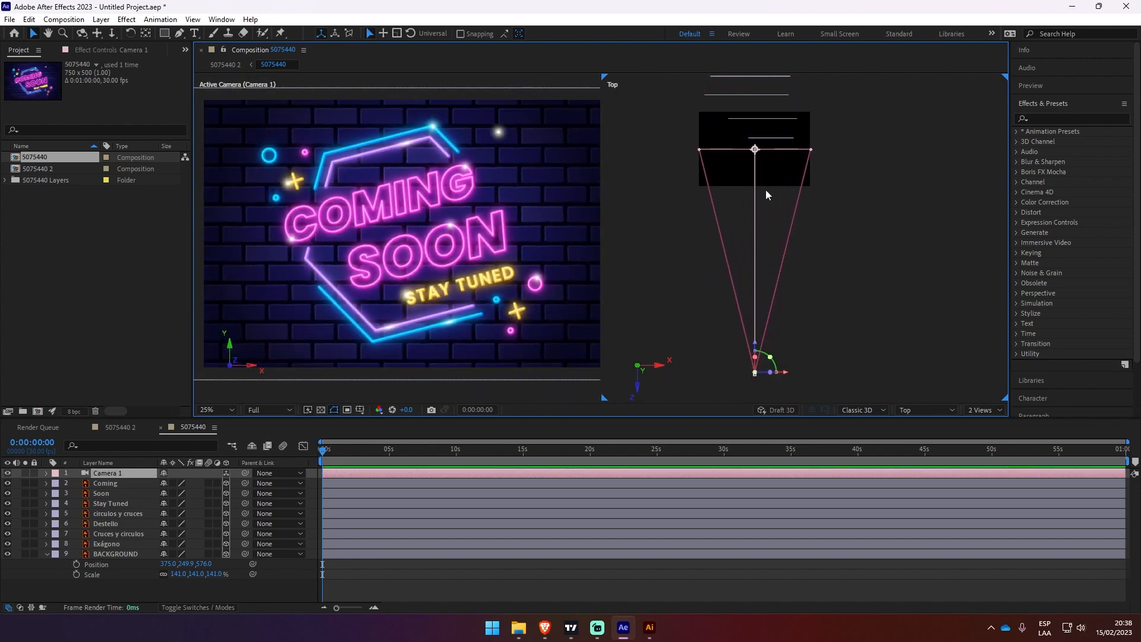
- Pull the Destello and Stay Tuned layers forward along Z toward the camera in the Top view
click(781, 152)
drag(782, 182, 782, 228)
click(773, 137)
drag(771, 169, 772, 198)
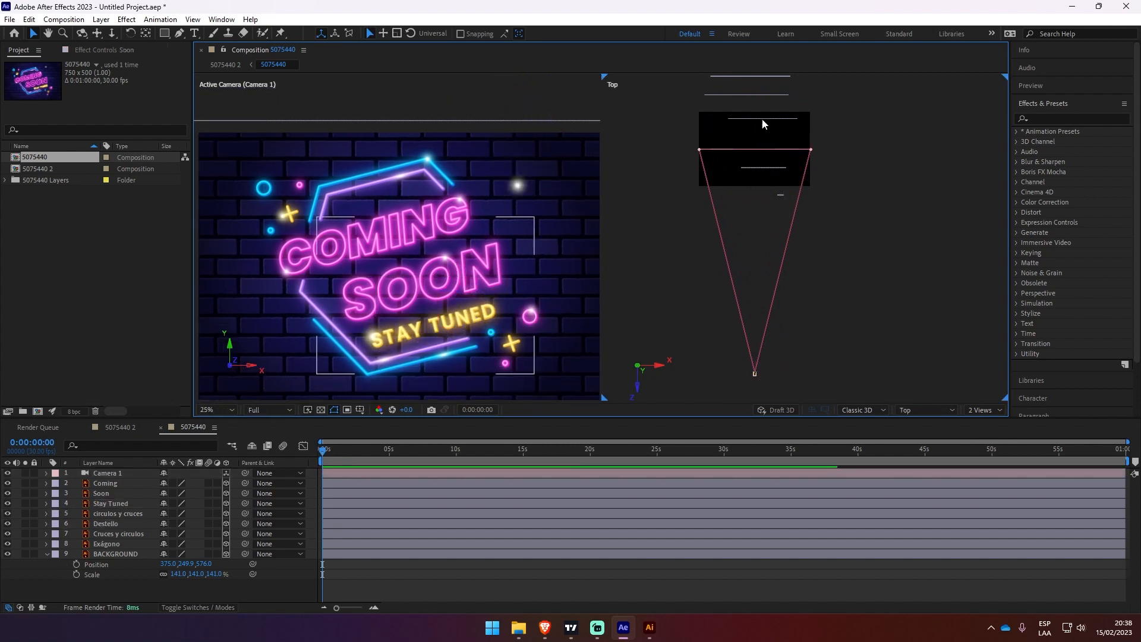
- Pull the Soon layer forward along Z in the Top view and reduce its scale to 108%
click(763, 119)
drag(763, 149, 763, 171)
key(s)
- Pull the Coming layer forward along Z in the Top view and set its scale to 119%
click(747, 96)
drag(747, 126, 747, 171)
key(s)
drag(196, 494, 208, 494)
- Pull the Exágono and circulos y cruces layers forward along Z toward the camera in the Top view
click(733, 77)
drag(750, 106, 750, 125)
click(736, 149)
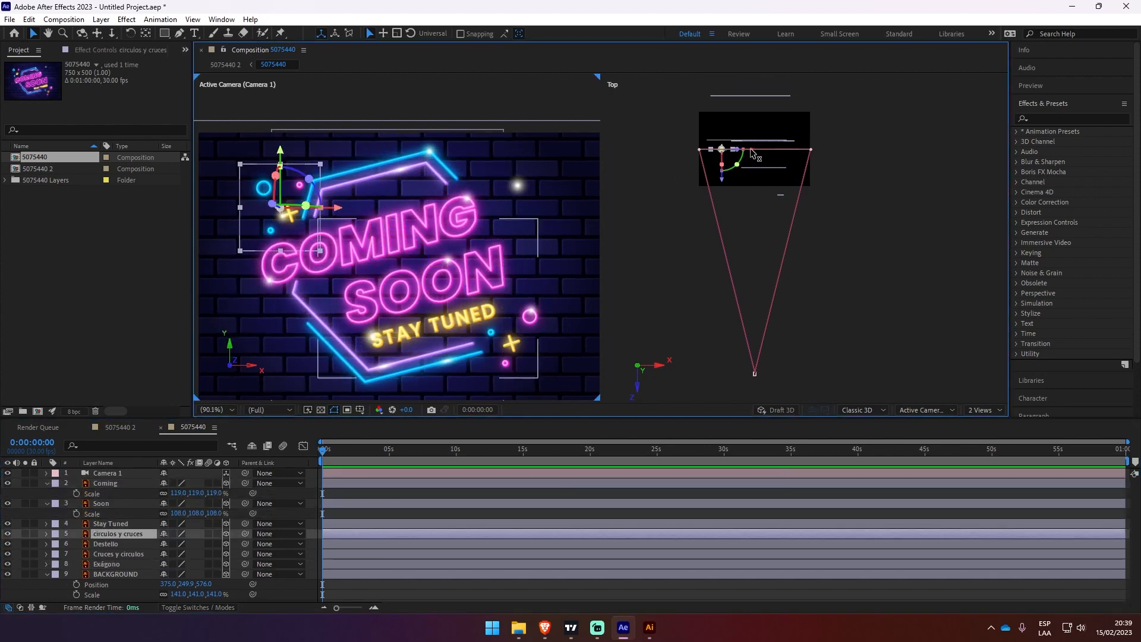
drag(728, 179, 728, 233)
- Move Camera 1 forward toward the artwork, to a Z position of -1377
click(755, 374)
drag(755, 344, 755, 303)
key(p)
drag(207, 484, 127, 484)
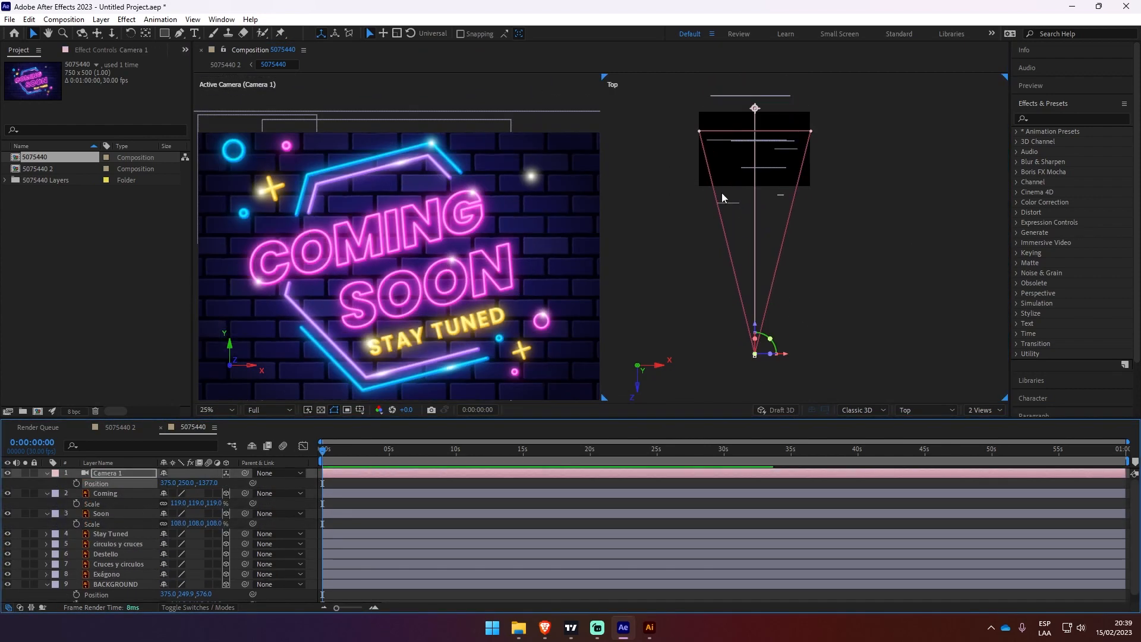
- Pull the Coming layer much closer to the camera along Z in the Top view and shift its position in the camera view
click(398, 228)
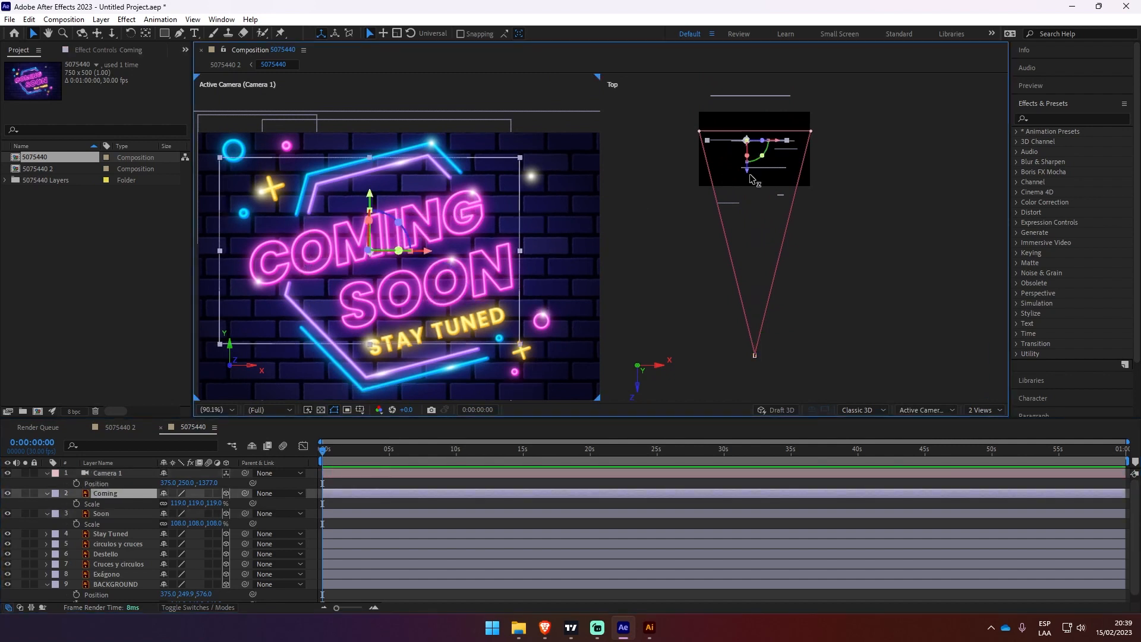
drag(748, 179, 728, 269)
drag(406, 238, 450, 236)
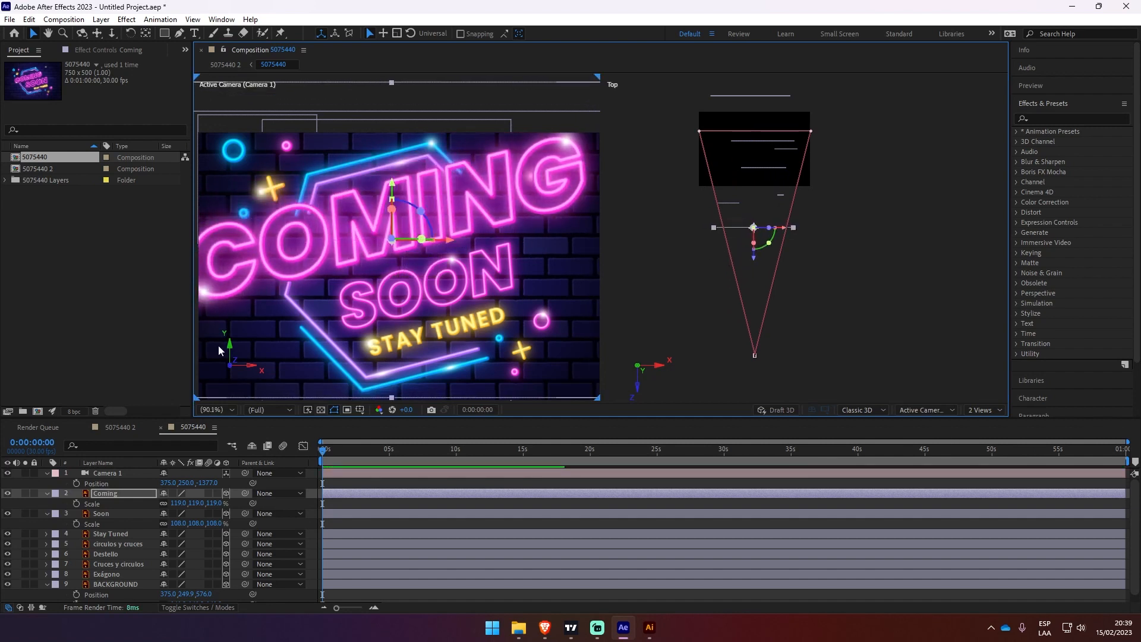
drag(391, 185, 387, 209)
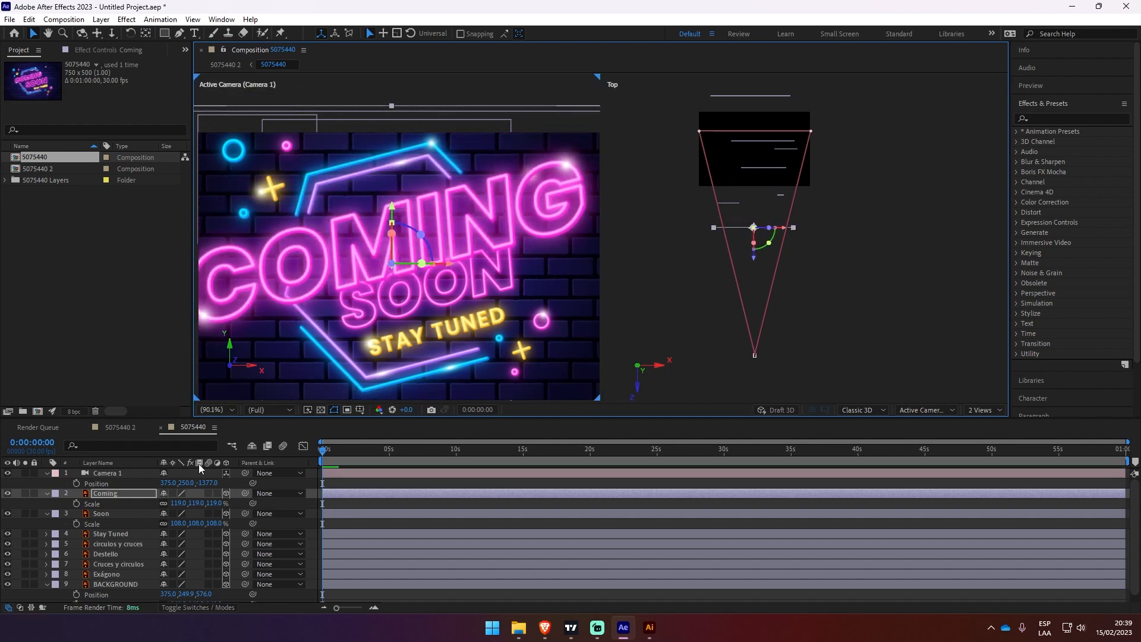
- Reduce the Coming layer's scale to 77% and raise it clear of the word SOON
key(s)
key(s)
drag(187, 504, 173, 504)
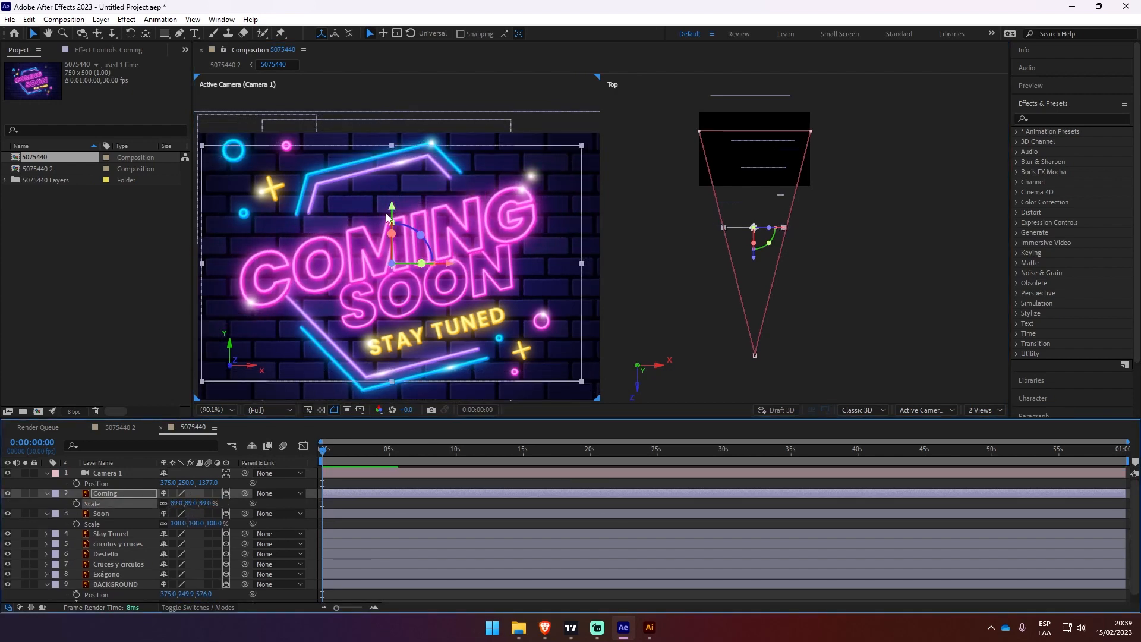
drag(390, 204, 385, 193)
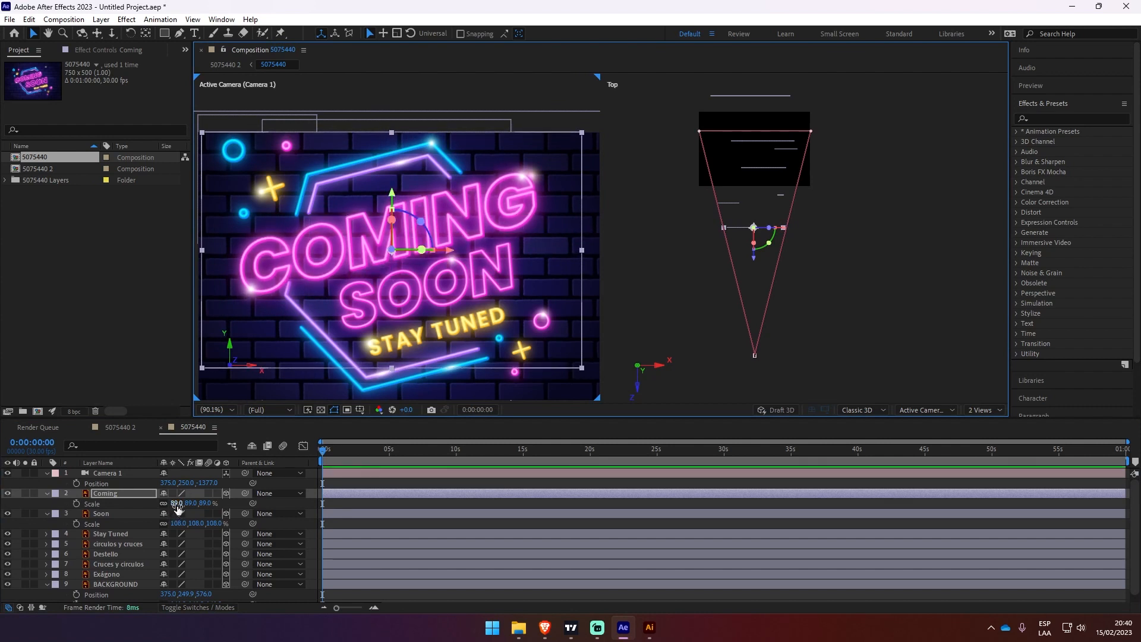
drag(177, 510, 171, 510)
- Move Camera 1 forward through all the layers to Z 371 and set its first position keyframe at 0:00:00:00
click(756, 356)
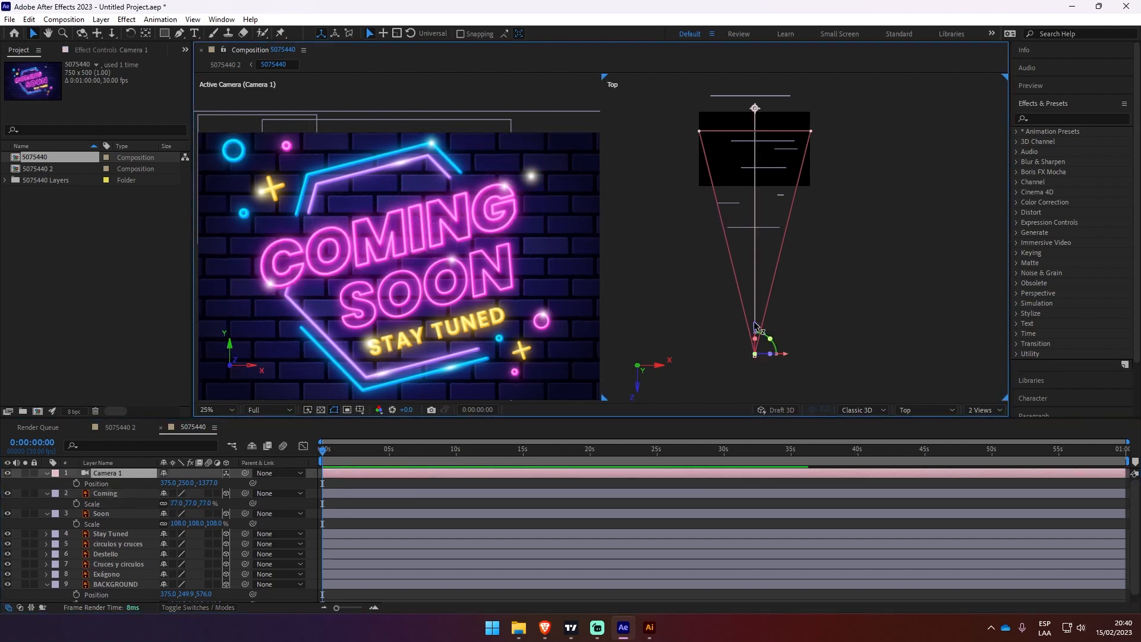
drag(756, 326, 741, 66)
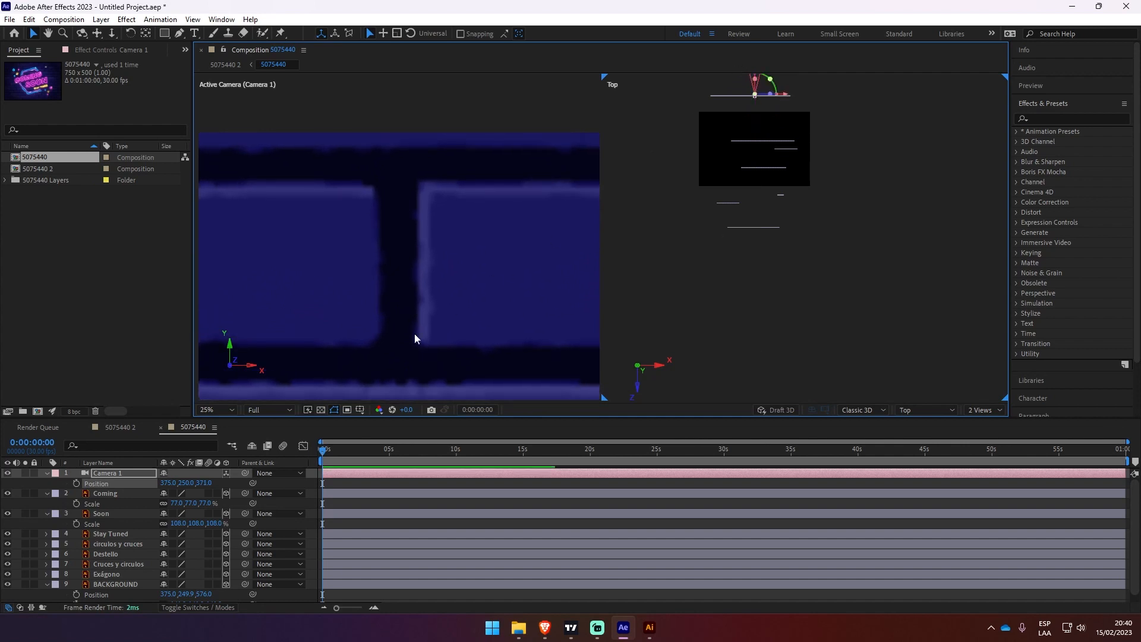
click(77, 484)
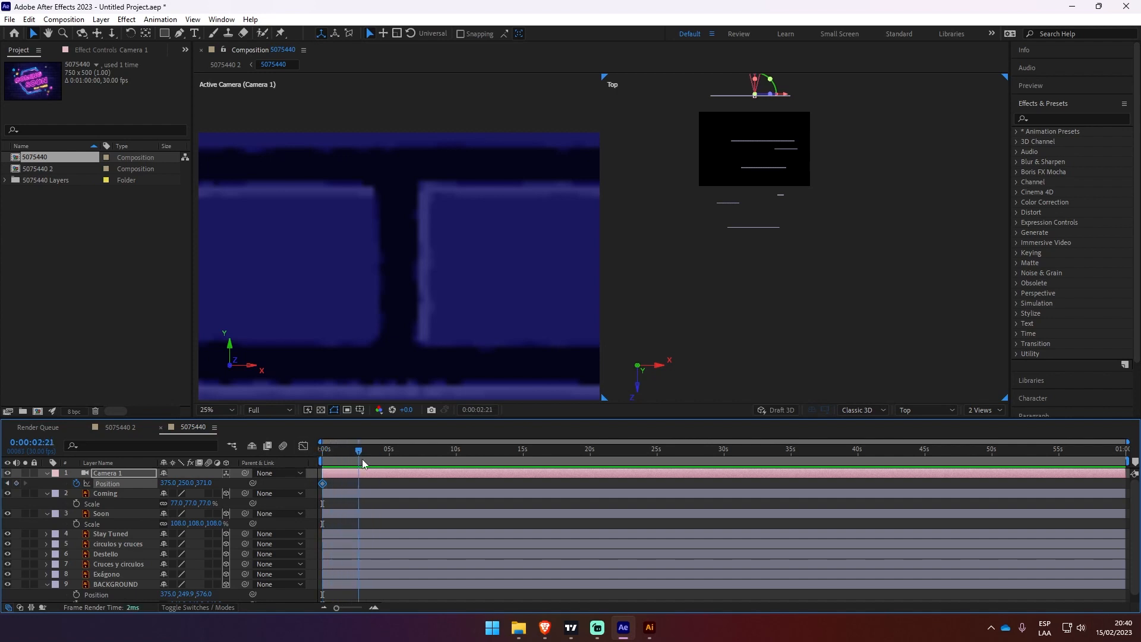
- At 0:00:03:09, pull Camera 1 back to a Z position of -1486 as its second position keyframe
drag(362, 459, 365, 463)
drag(204, 485, 51, 506)
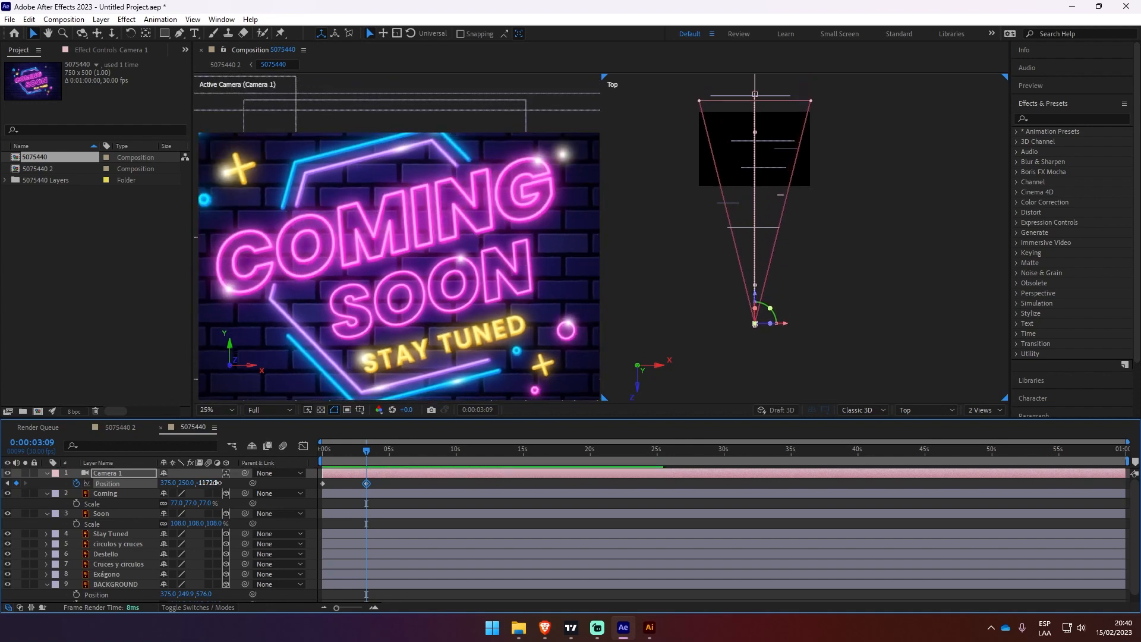
drag(217, 483, 55, 508)
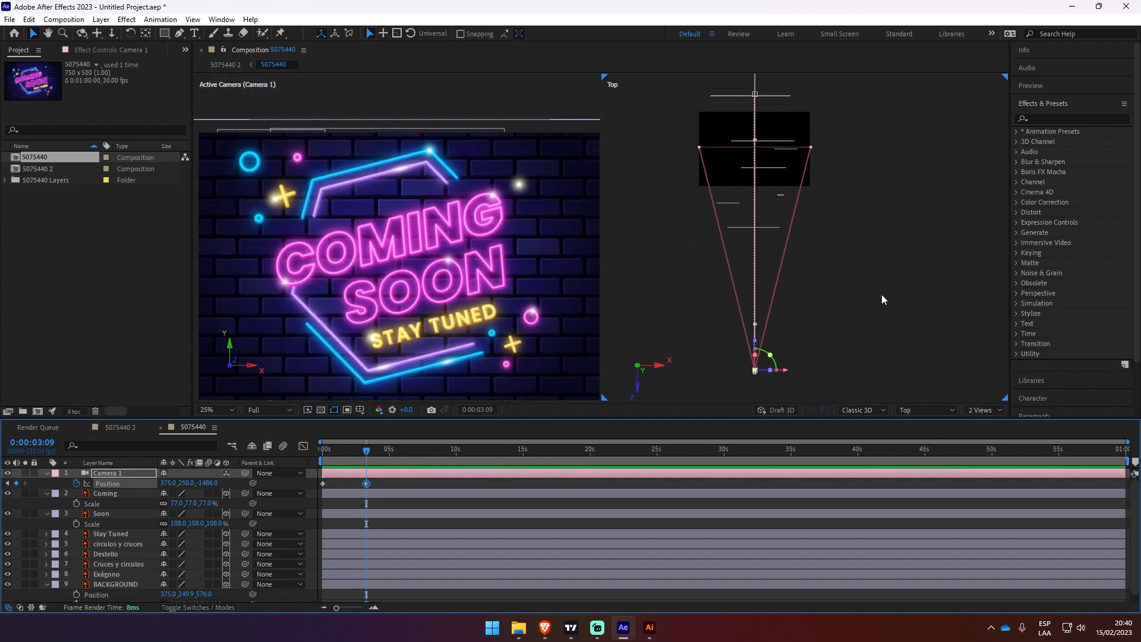
- Switch to a single camera view fitted to the available space and preview the camera move from the start
click(979, 411)
click(982, 425)
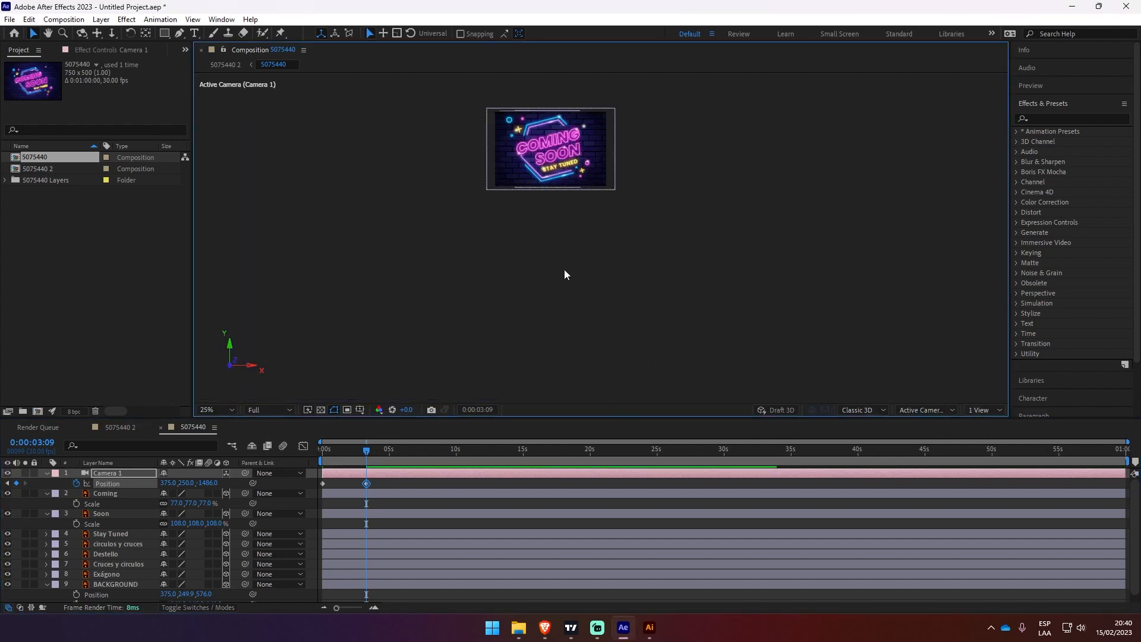
click(218, 411)
click(235, 201)
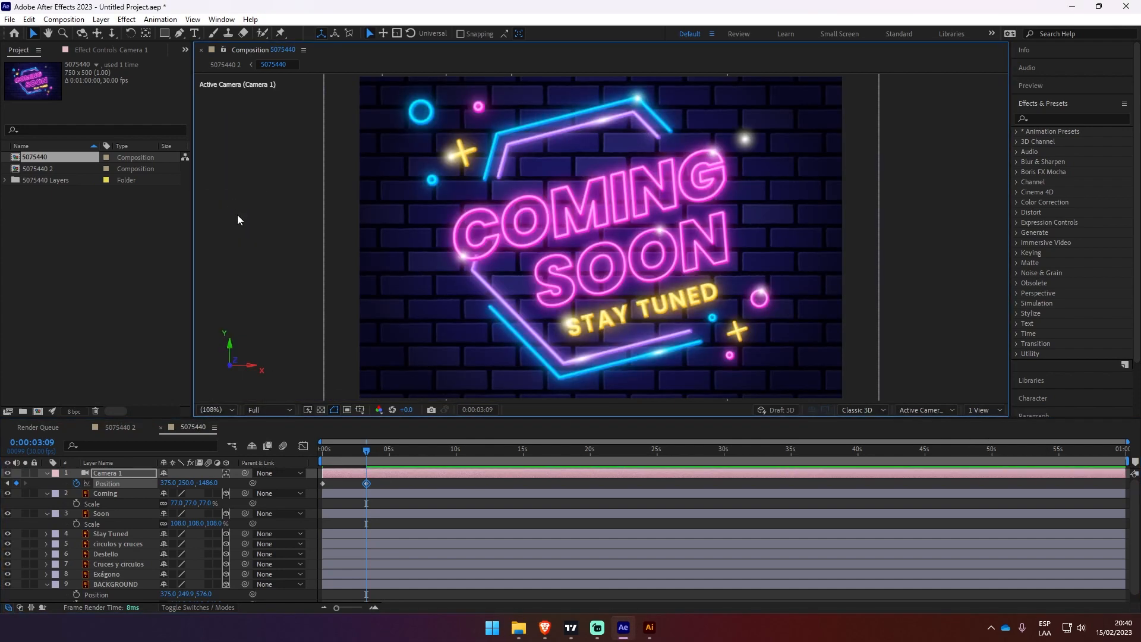
drag(331, 444, 309, 462)
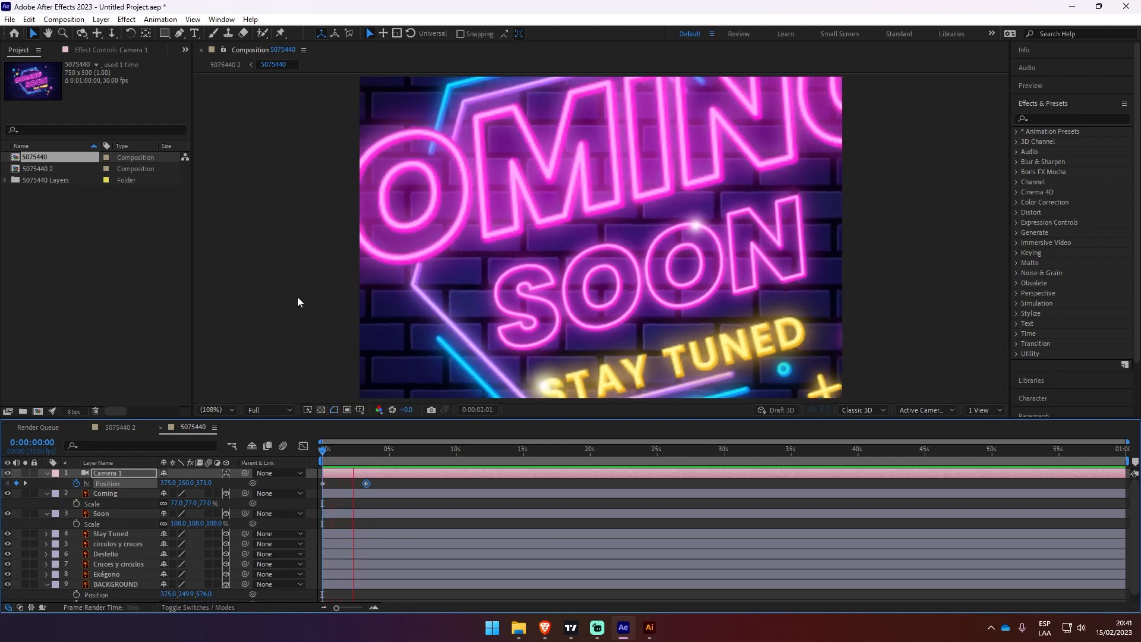
key(space)
- Apply Easy Ease to both Camera 1 position keyframes and reshape their speed graph into a sharp peak late in the move
mouse_move(399, 474)
mouse_down()
mouse_move(355, 484)
mouse_move(401, 483)
mouse_up()
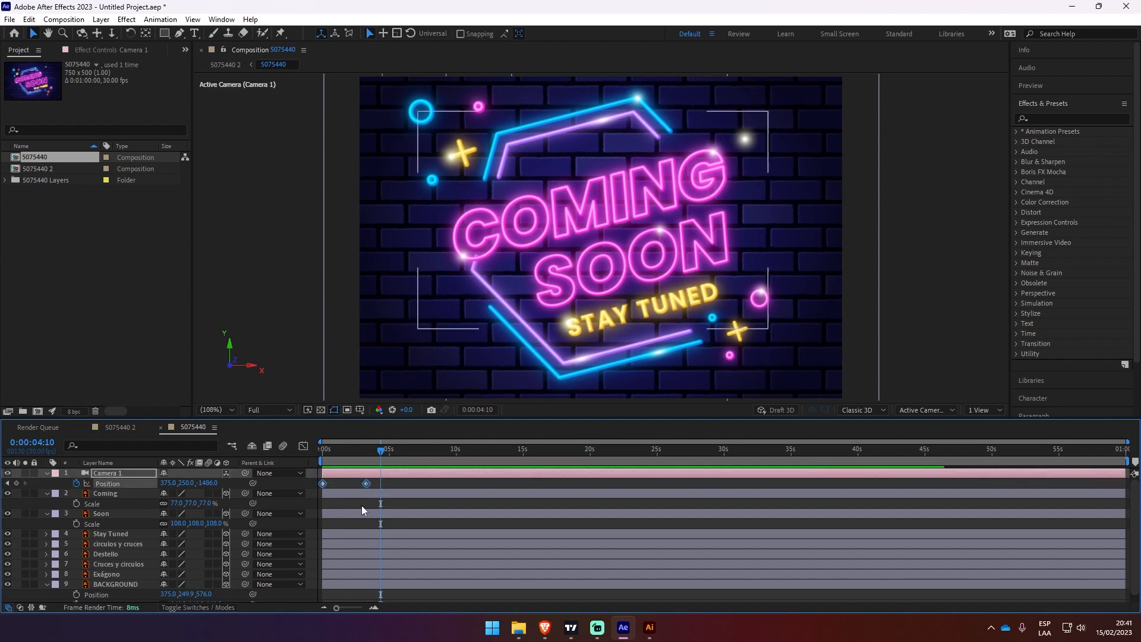
key(F9)
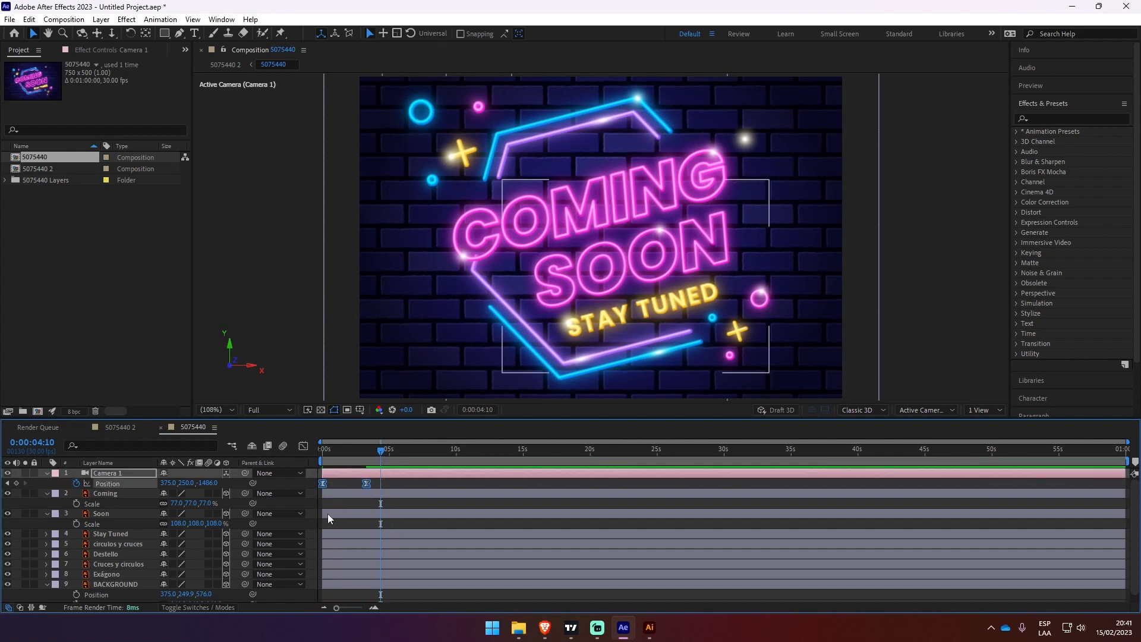
click(303, 446)
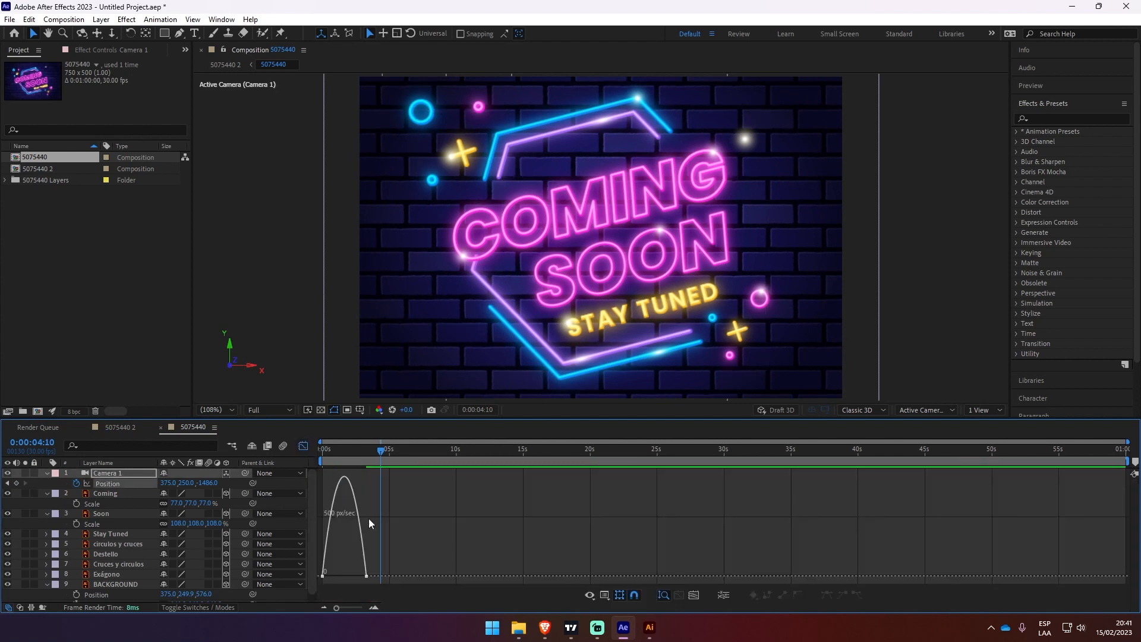
scroll(369, 523, left, 5)
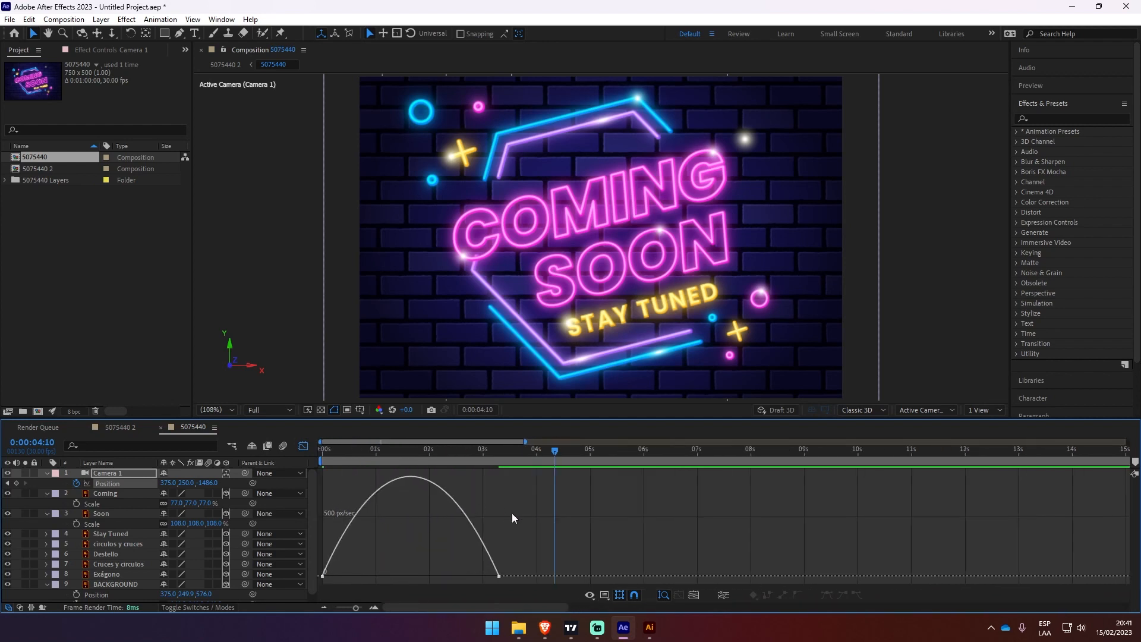
drag(512, 513, 440, 573)
key(ctrl+s)
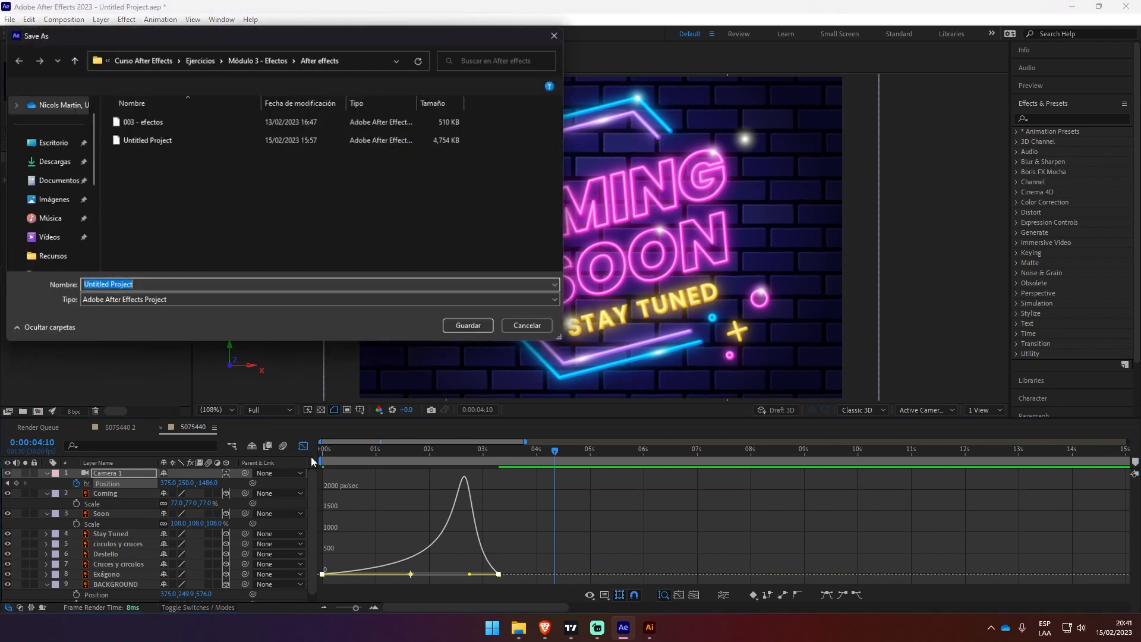
key(Escape)
click(304, 447)
- Move Camera 1's last position keyframe to 0:00:04:01 and preview the animation from the start
key(Home)
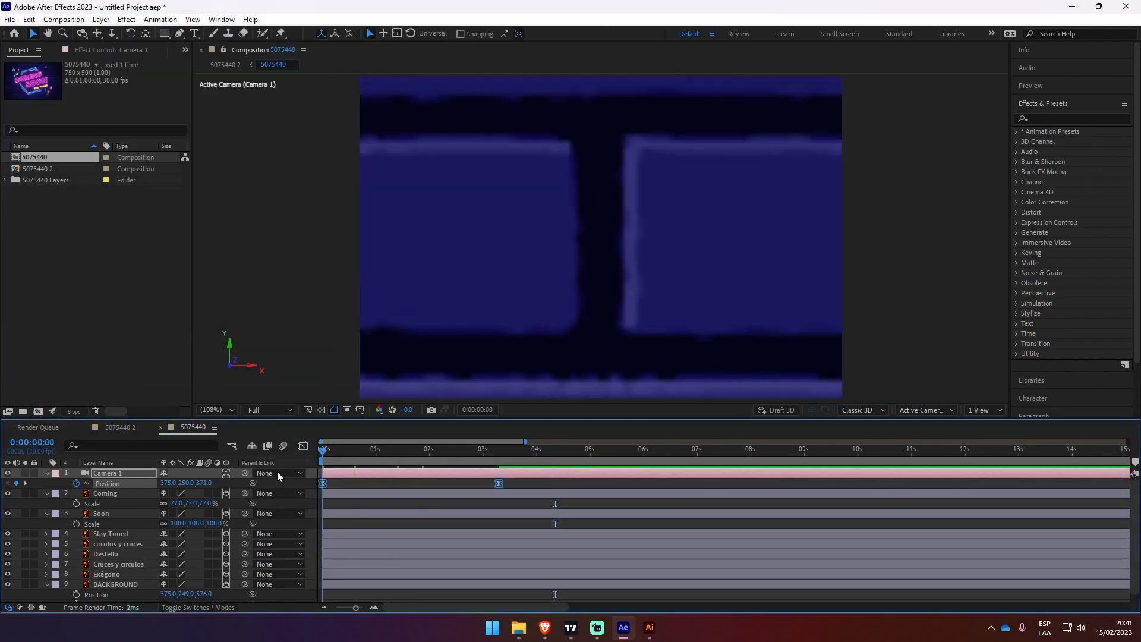
click(505, 485)
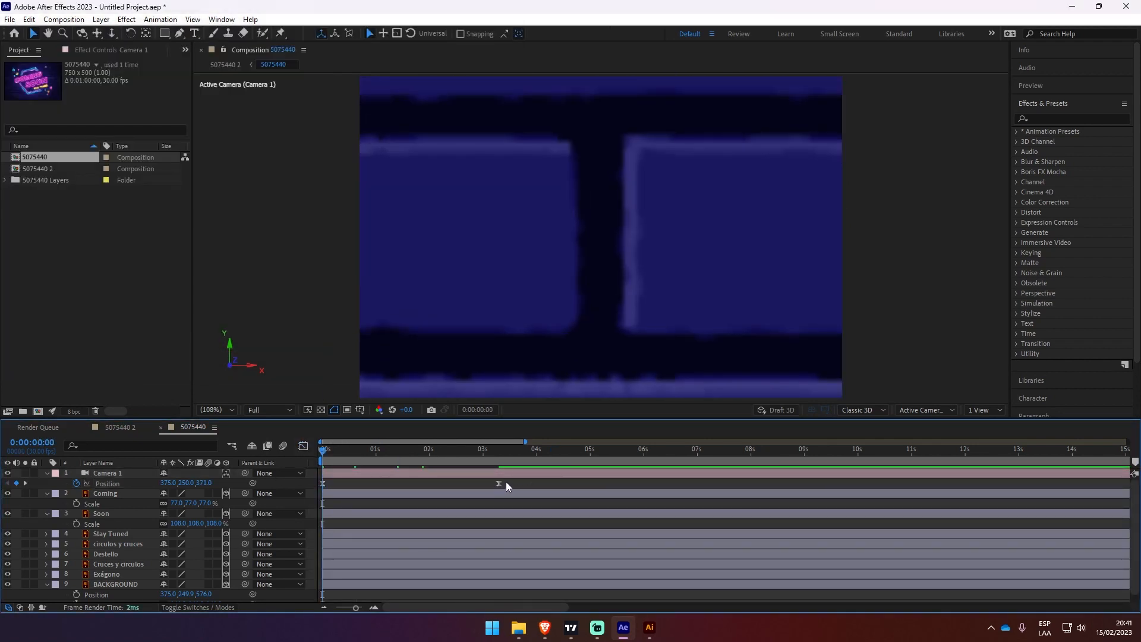
drag(499, 484, 539, 483)
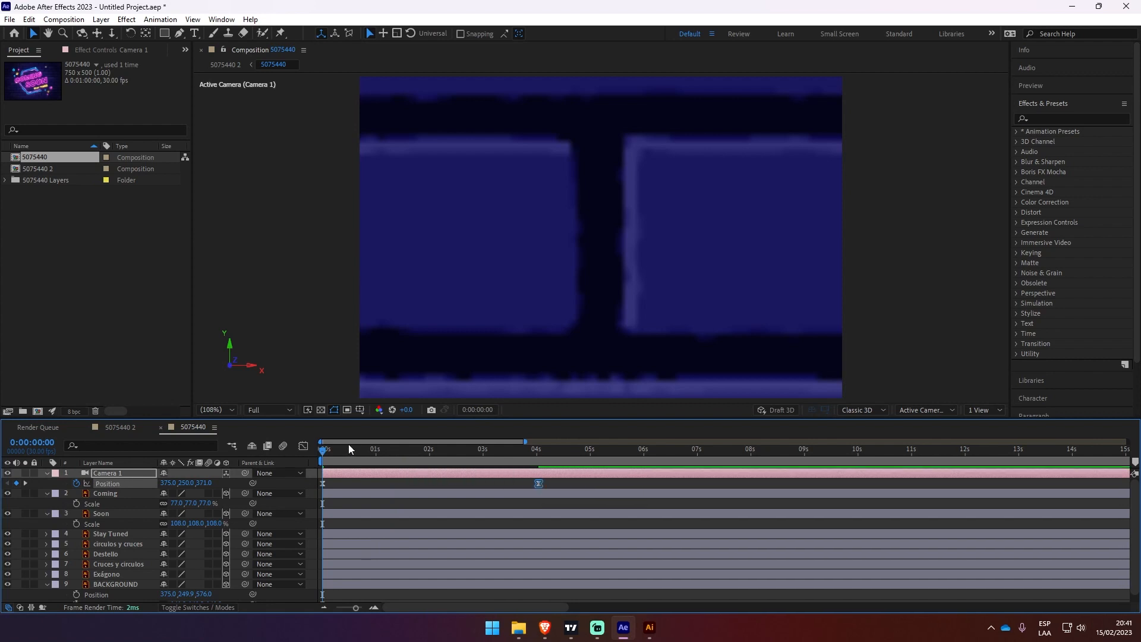
key(space)
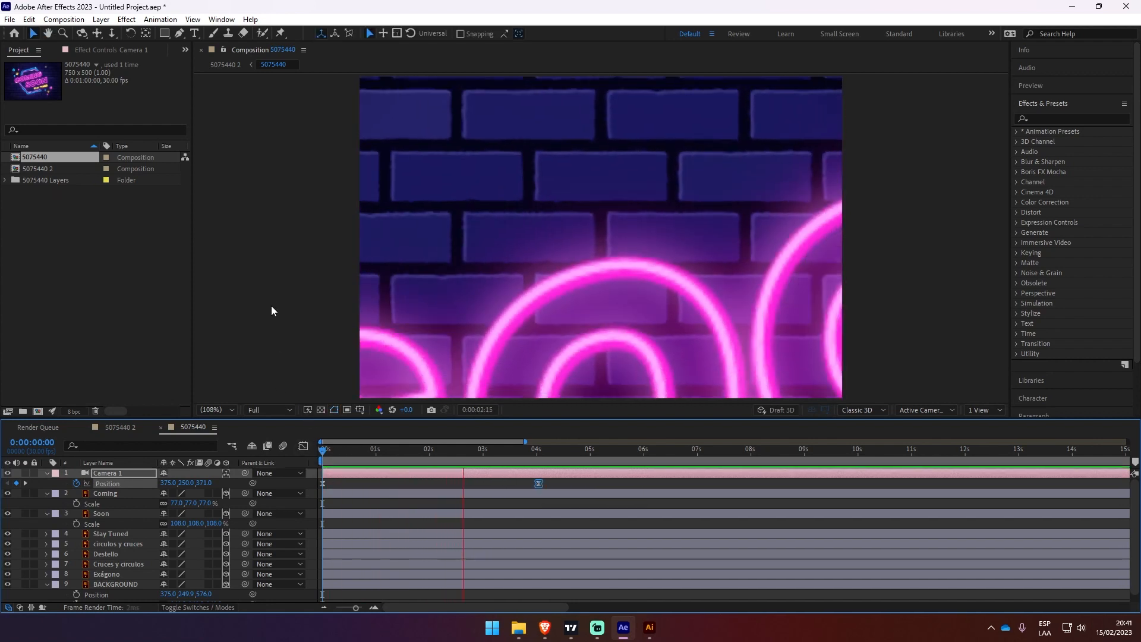
key(space)
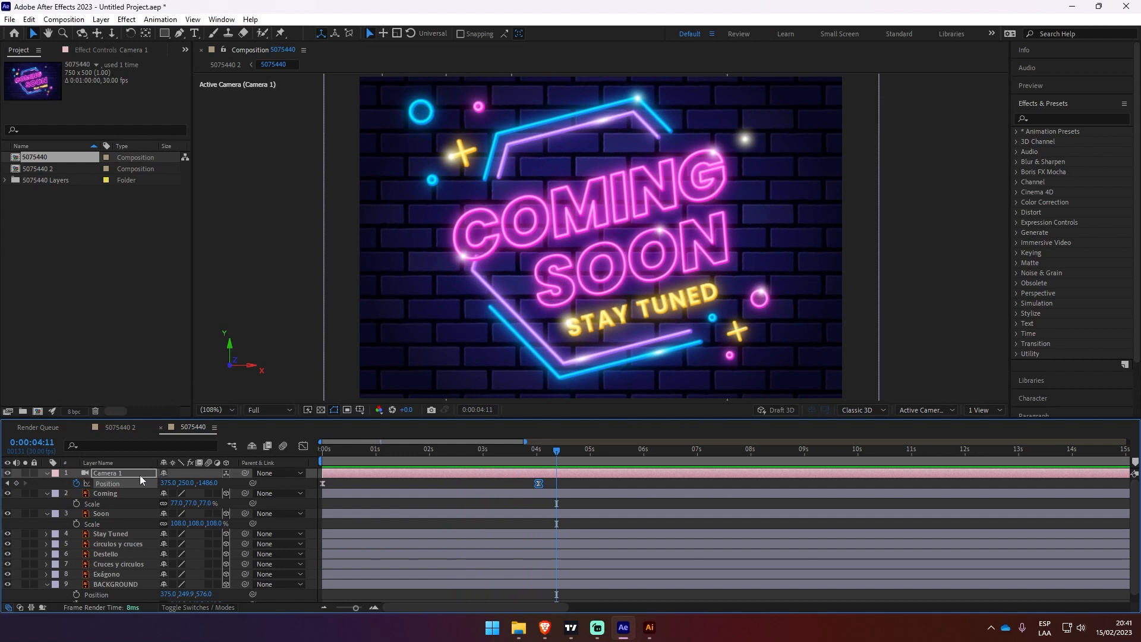
- Show the camera and Top views side by side and reveal Camera 1's rotation properties alongside its position
click(992, 411)
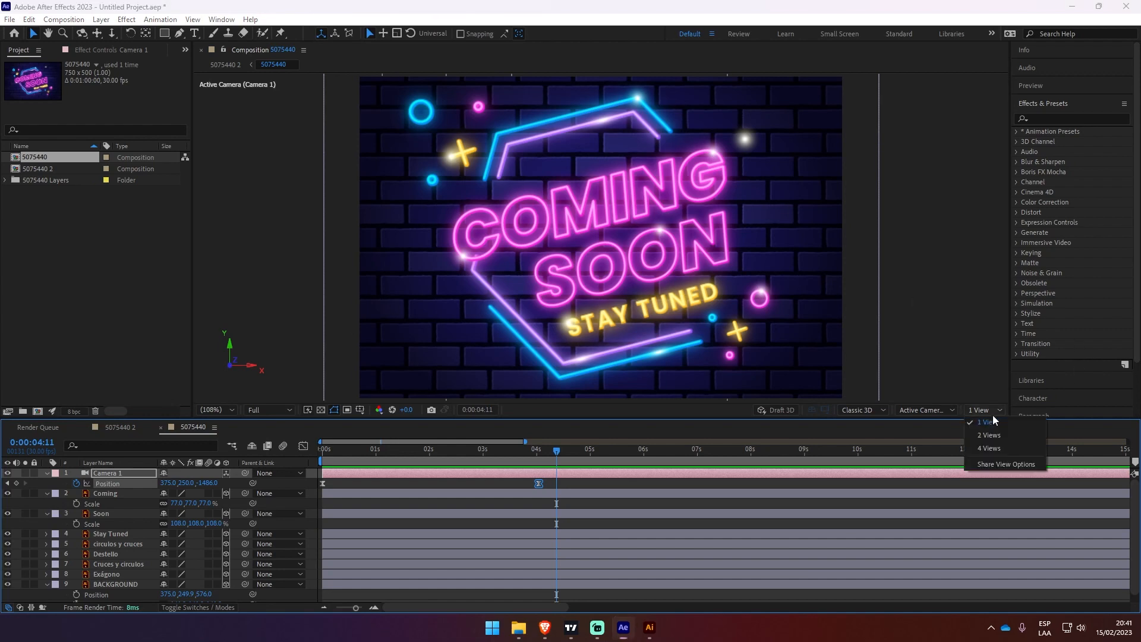
click(989, 435)
scroll(768, 265, down, 3)
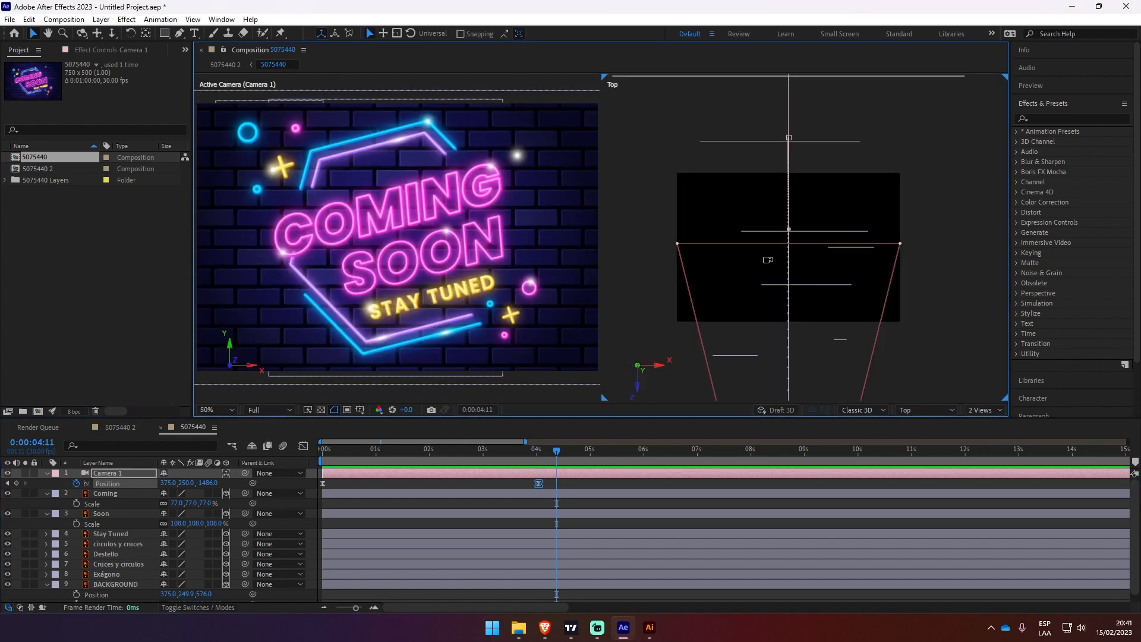
drag(700, 327, 724, 232)
key(v)
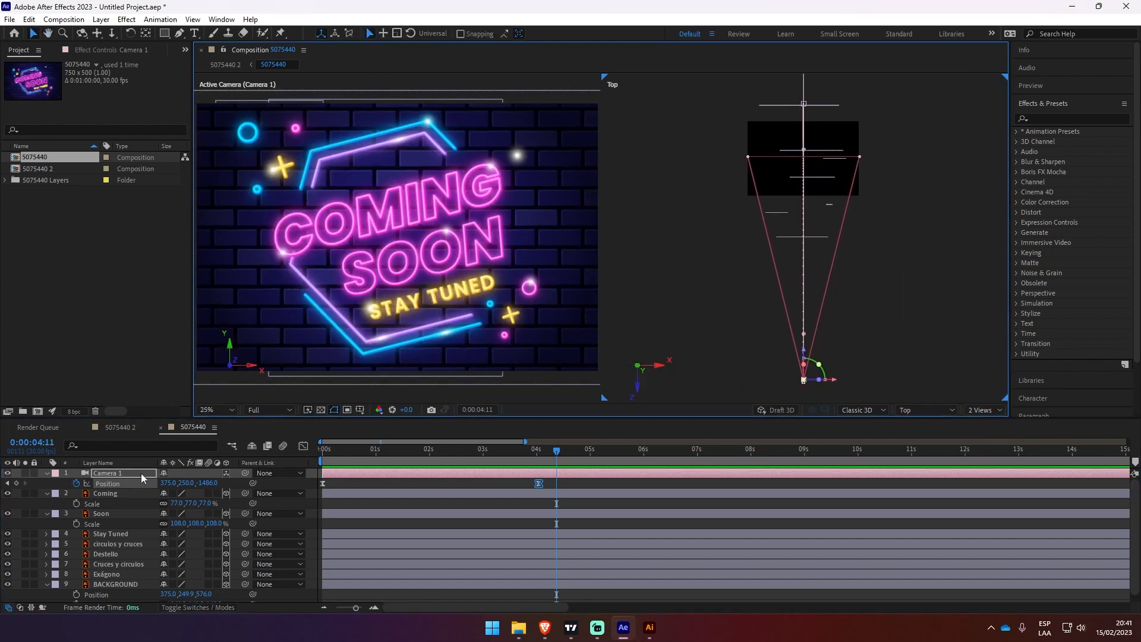
click(111, 474)
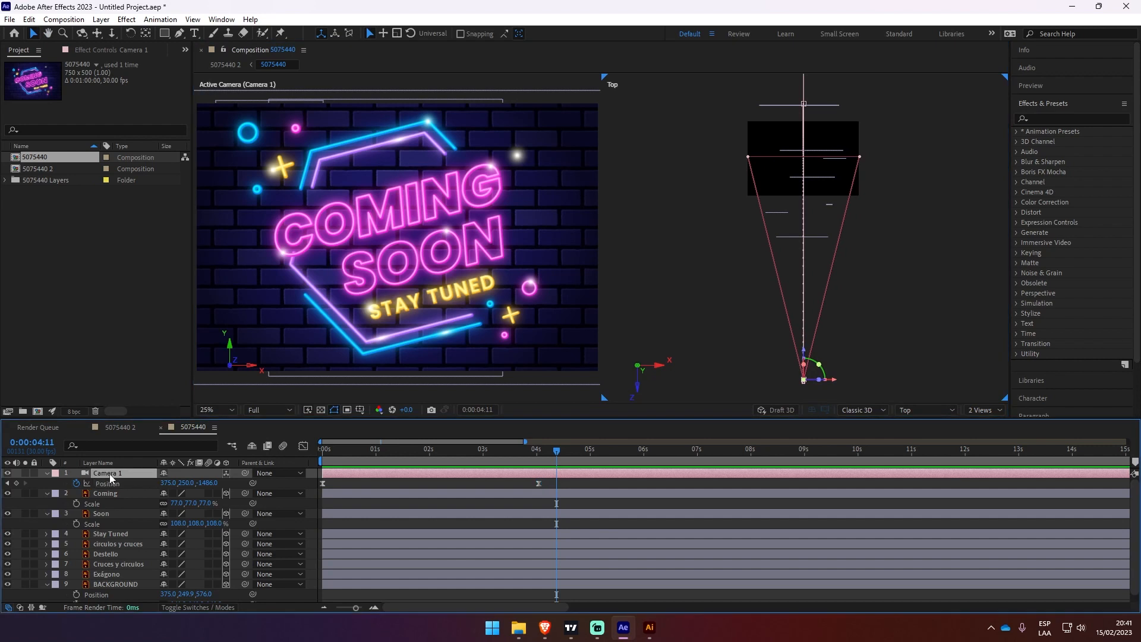
key(shift+r)
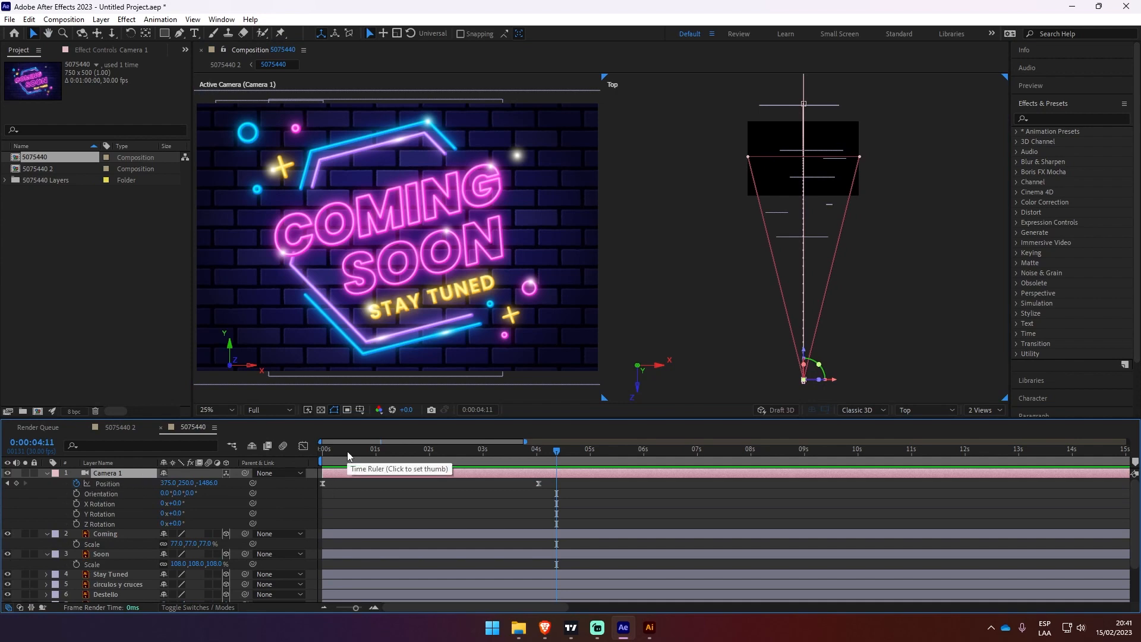
- Try rotating Camera 1 at its last position keyframe, and undo the trial
key(j)
mouse_move(178, 514)
mouse_down()
mouse_move(191, 522)
mouse_move(158, 524)
mouse_up()
key(ctrl+z)
key(ctrl+z)
key(ctrl+z)
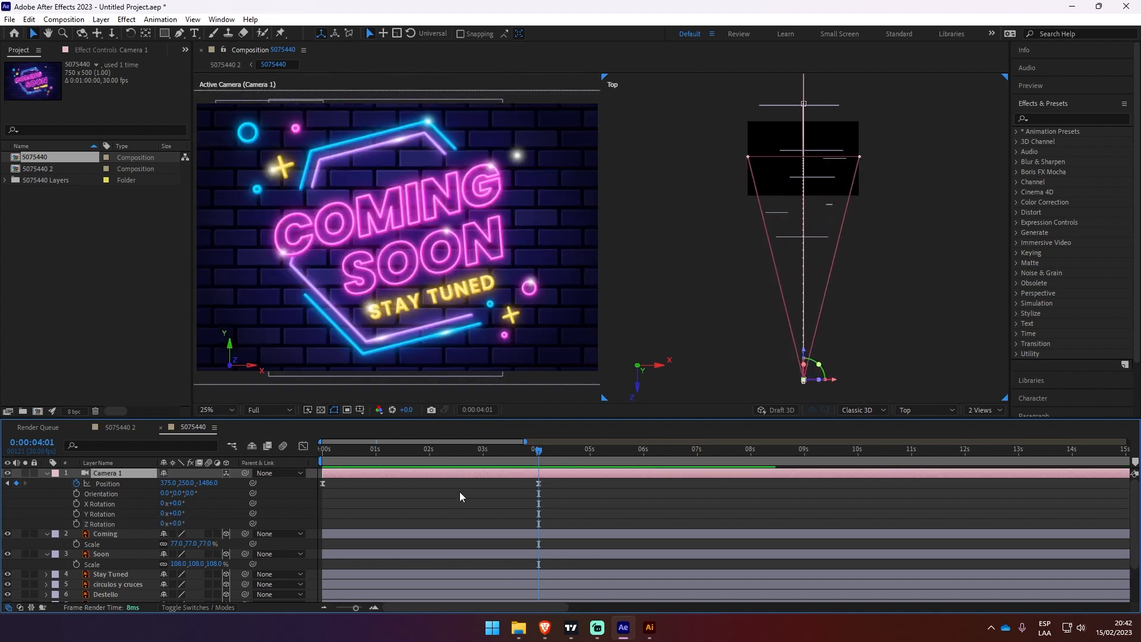
- Keyframe Camera 1's Z rotation at 1x+179° on 0:00:00:00 and at 0° on 0:00:04:01
drag(539, 451, 320, 482)
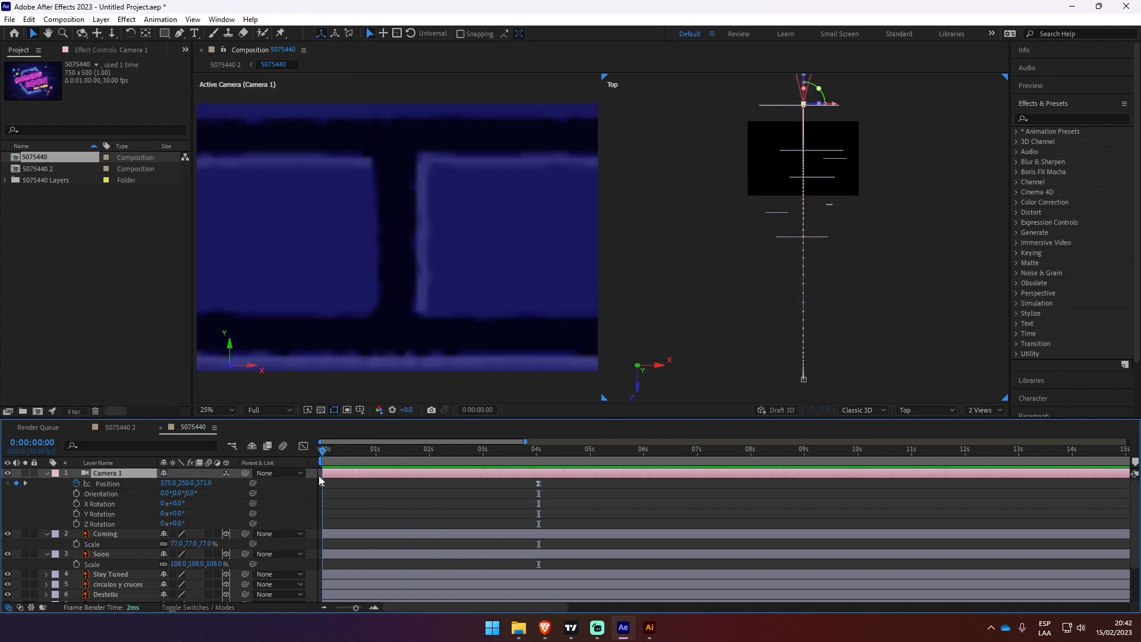
click(76, 523)
drag(359, 461, 539, 487)
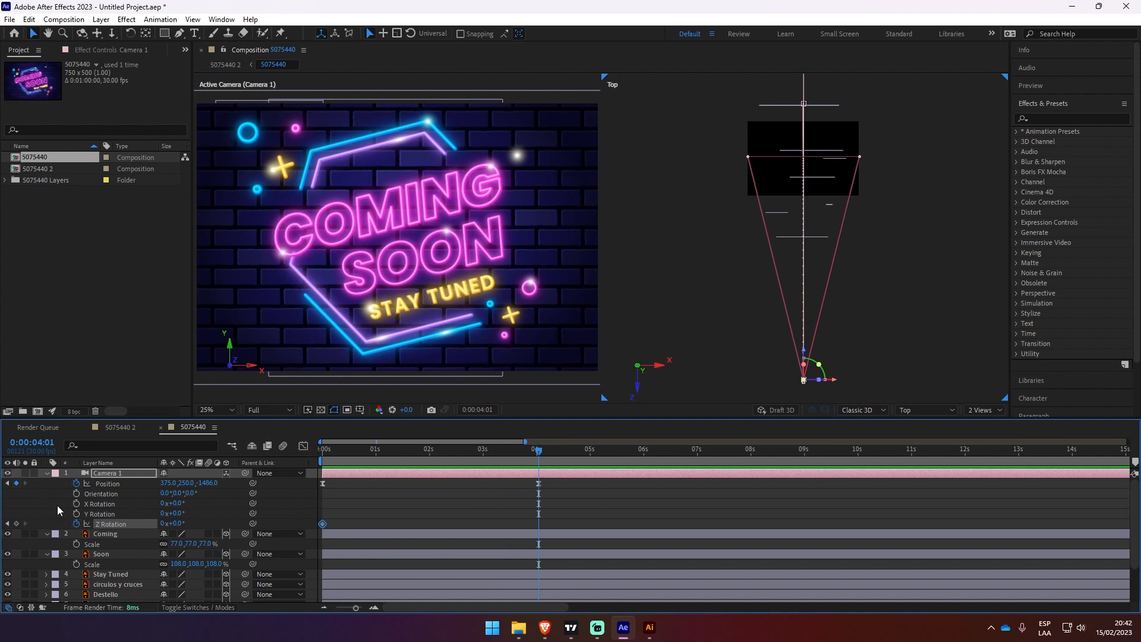
click(16, 524)
drag(539, 456, 322, 486)
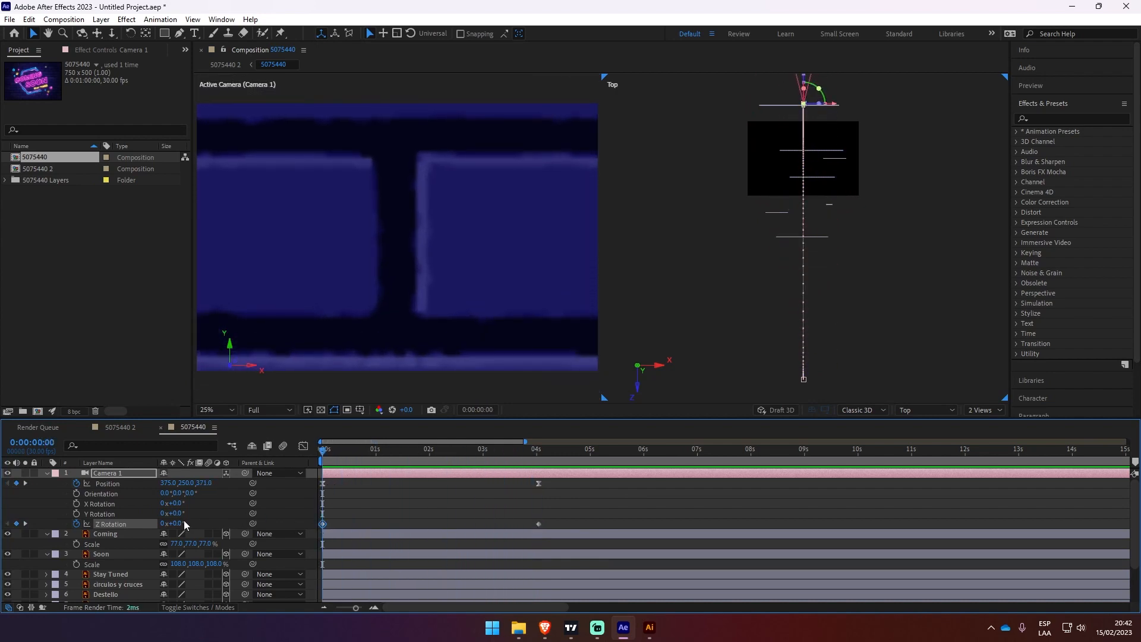
drag(180, 523, 521, 543)
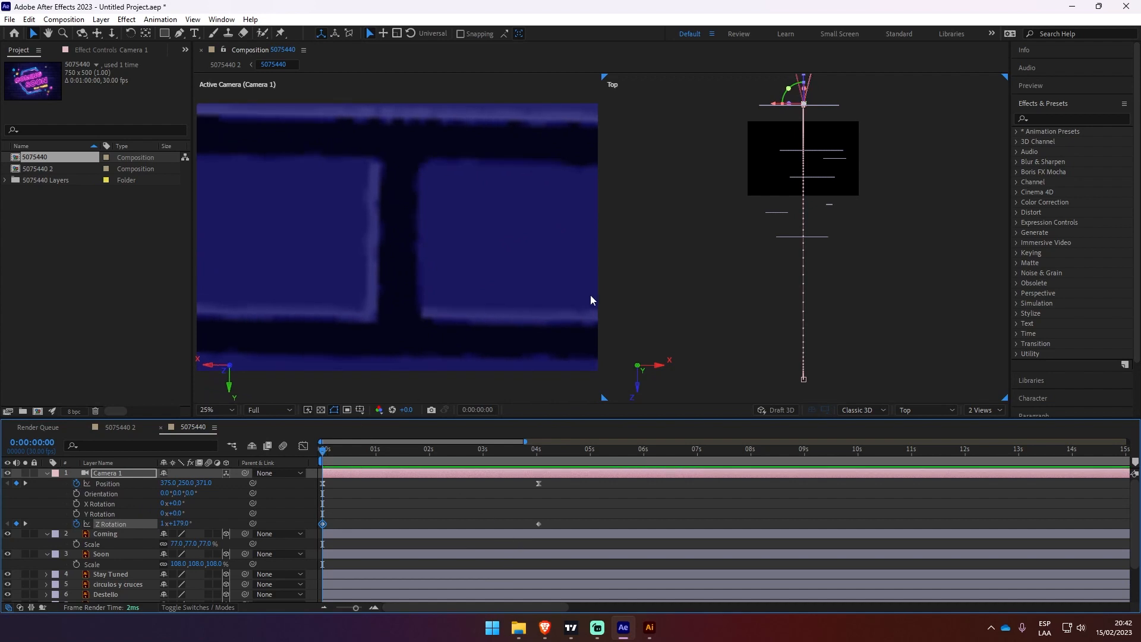
- Return to a single active camera view fitted to the available space
click(969, 409)
click(982, 422)
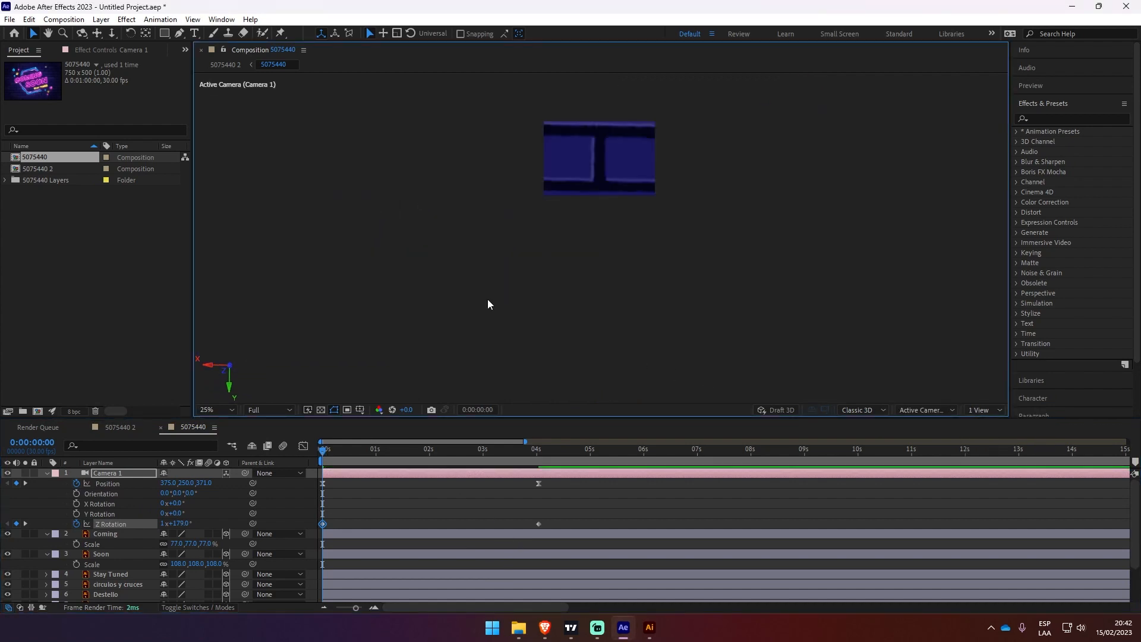
click(219, 410)
click(227, 204)
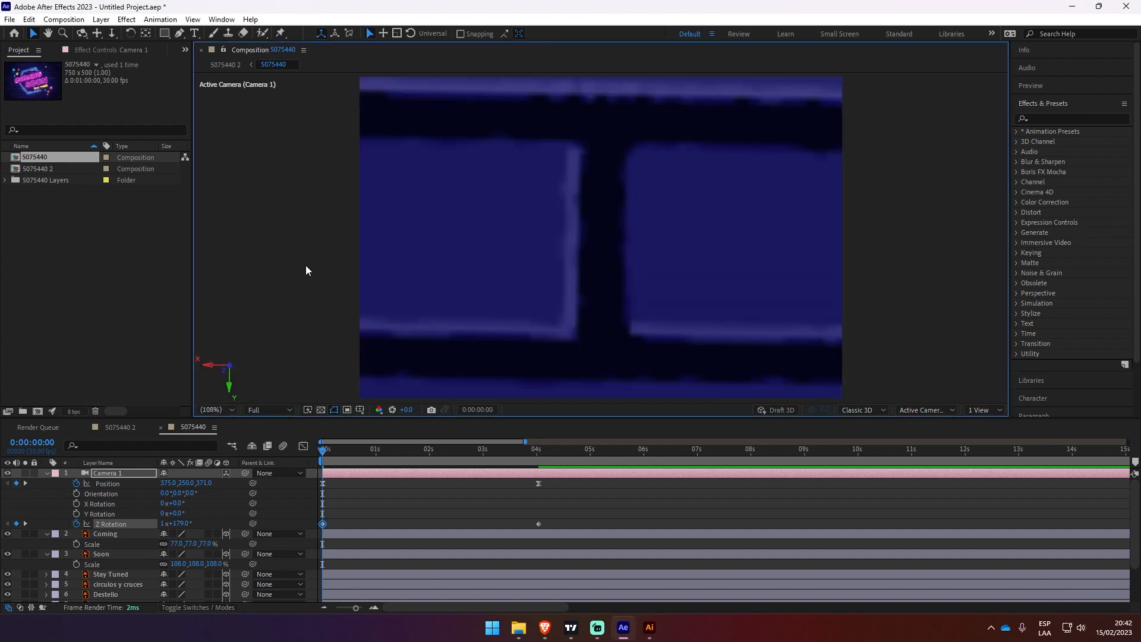
- Preview the camera move and set Camera 1's Z rotation keyframe at 0:00:00:00 to 0x+180°
key(space)
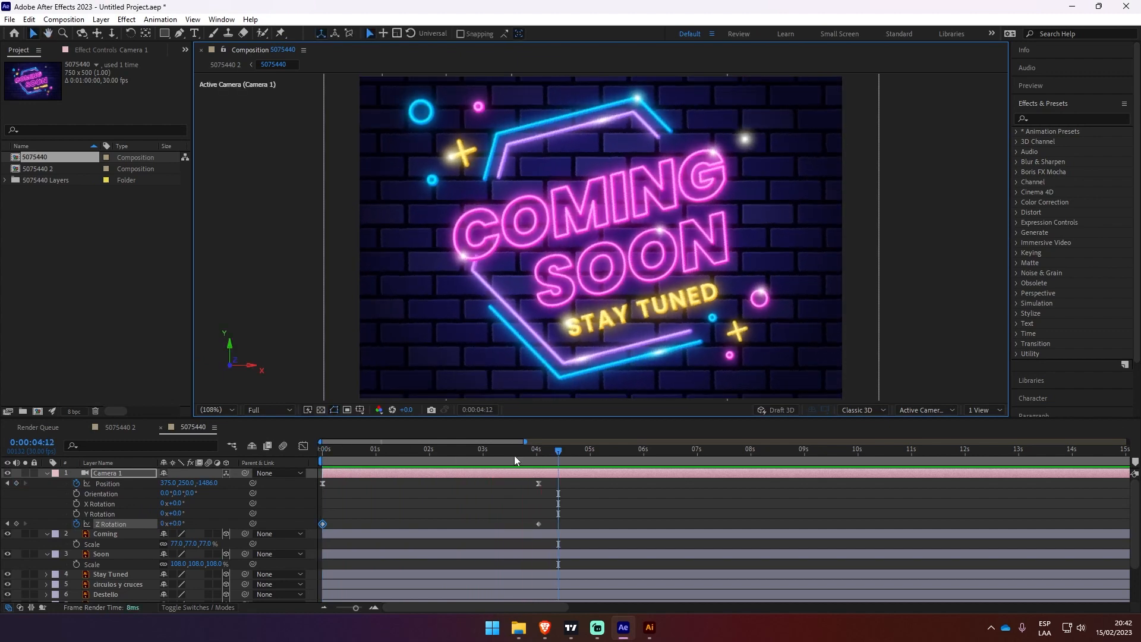
click(526, 456)
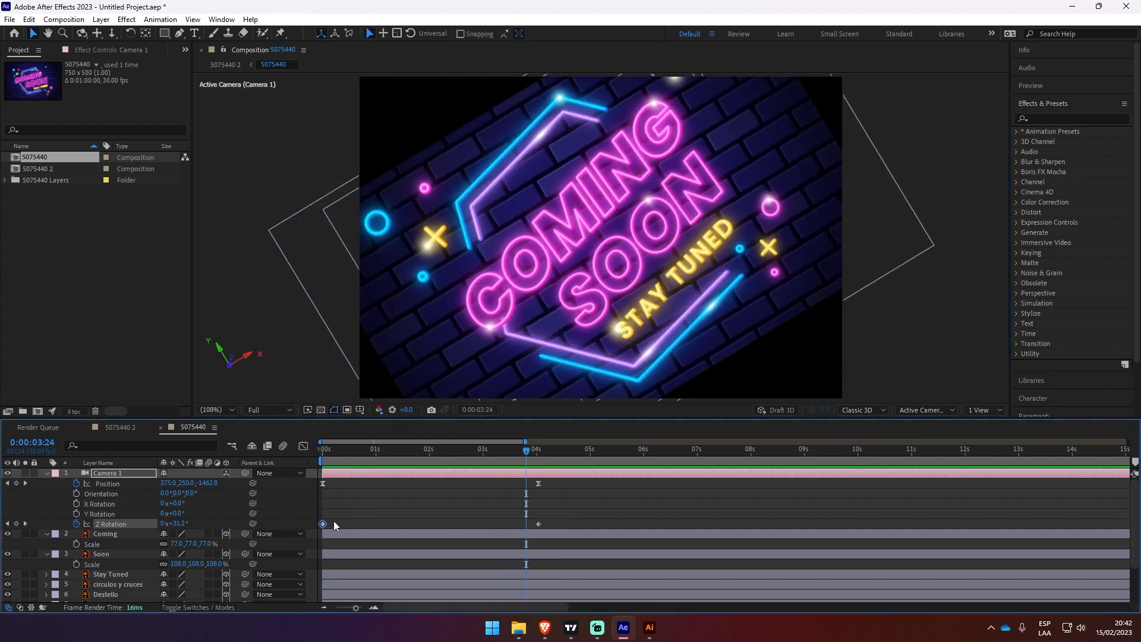
key(Home)
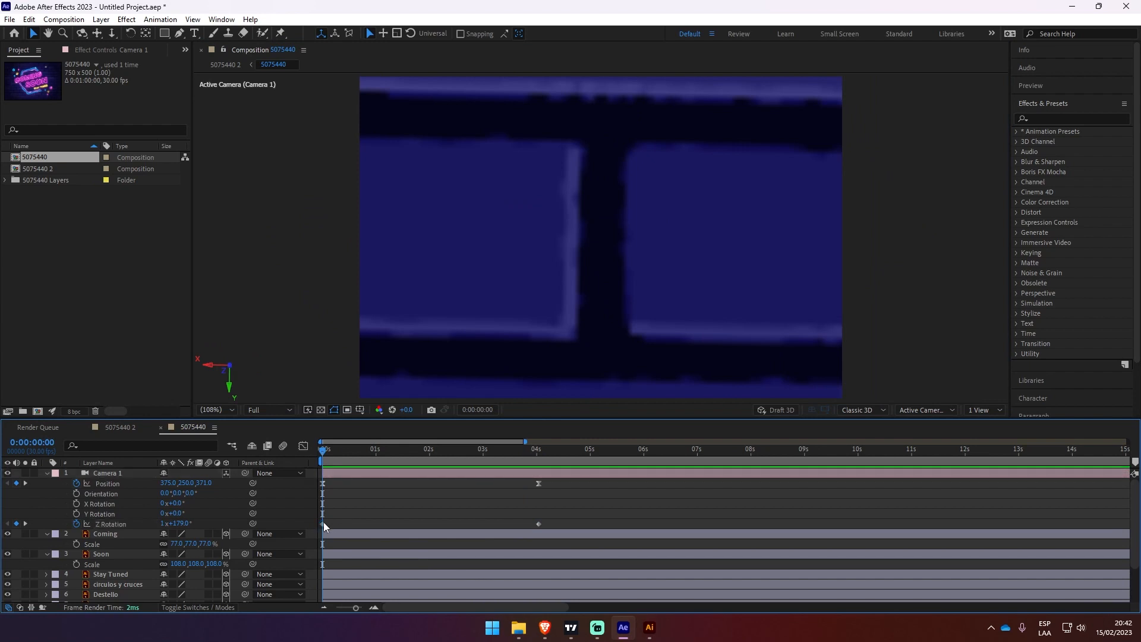
click(165, 524)
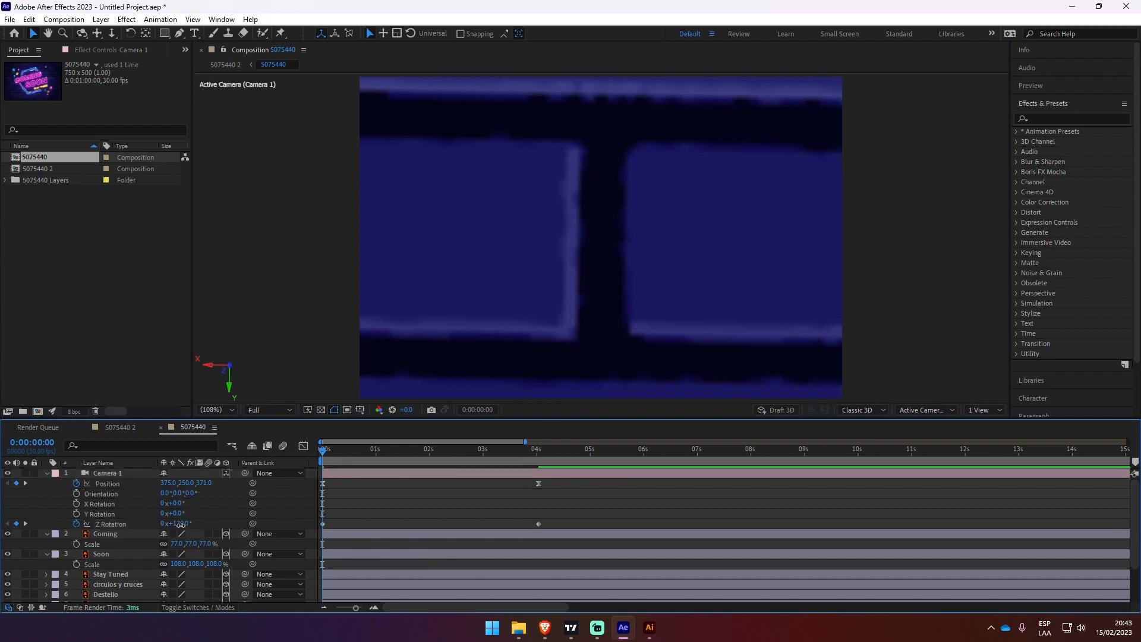
click(197, 523)
text(180)
key(Return)
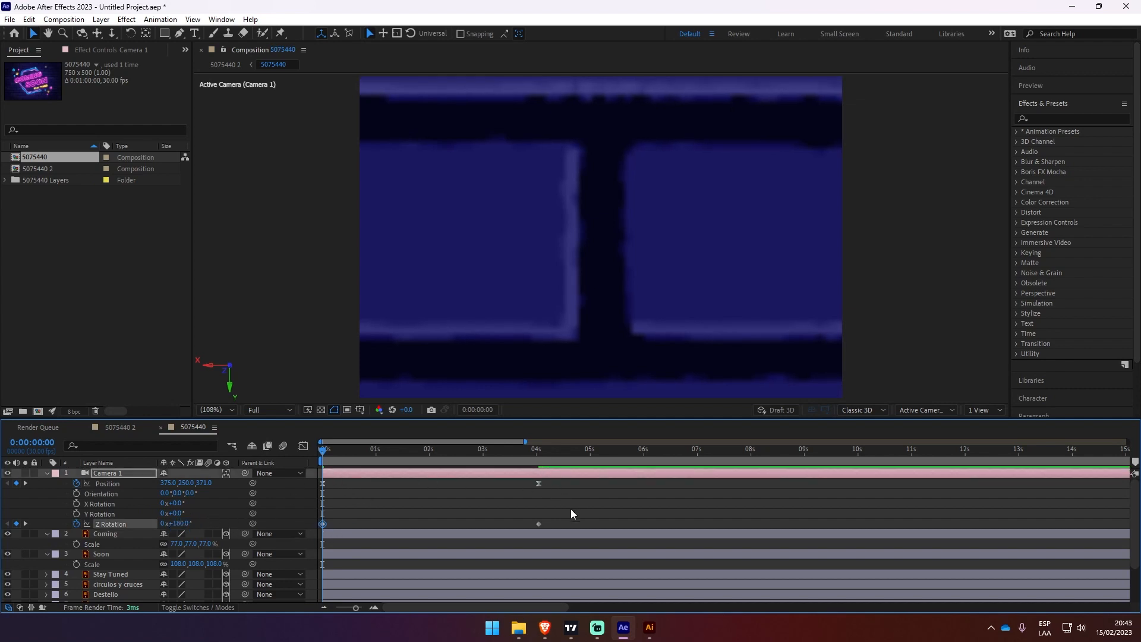
- Ease both Z rotation keyframes of Camera 1, shape their speed curve into an early peak with a long slowdown, and preview the animation
drag(571, 509, 380, 529)
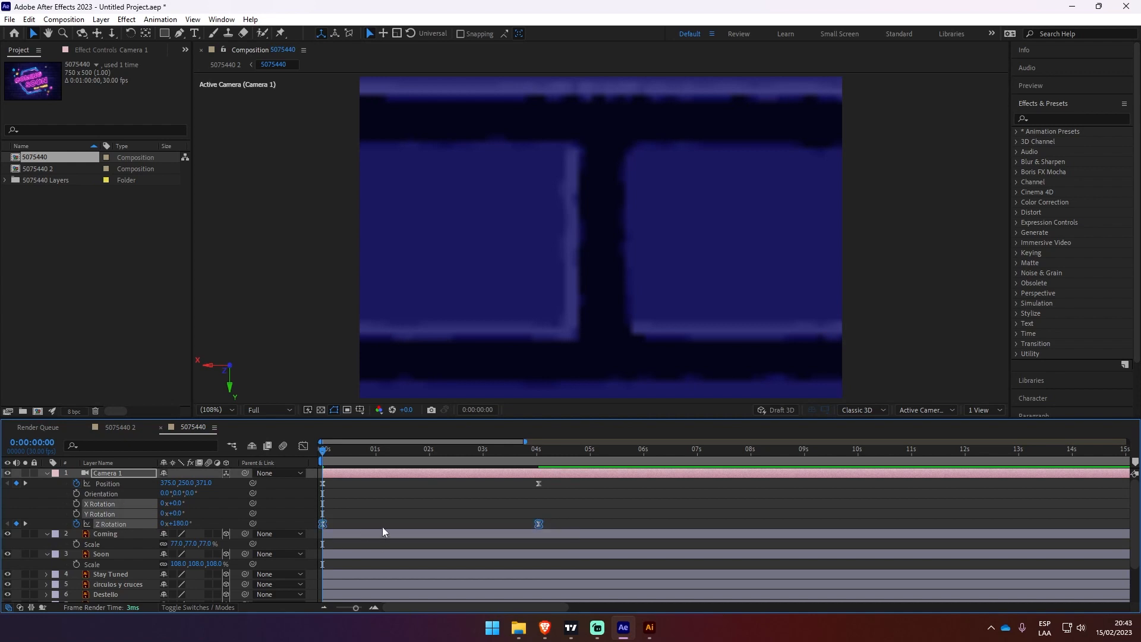
click(304, 446)
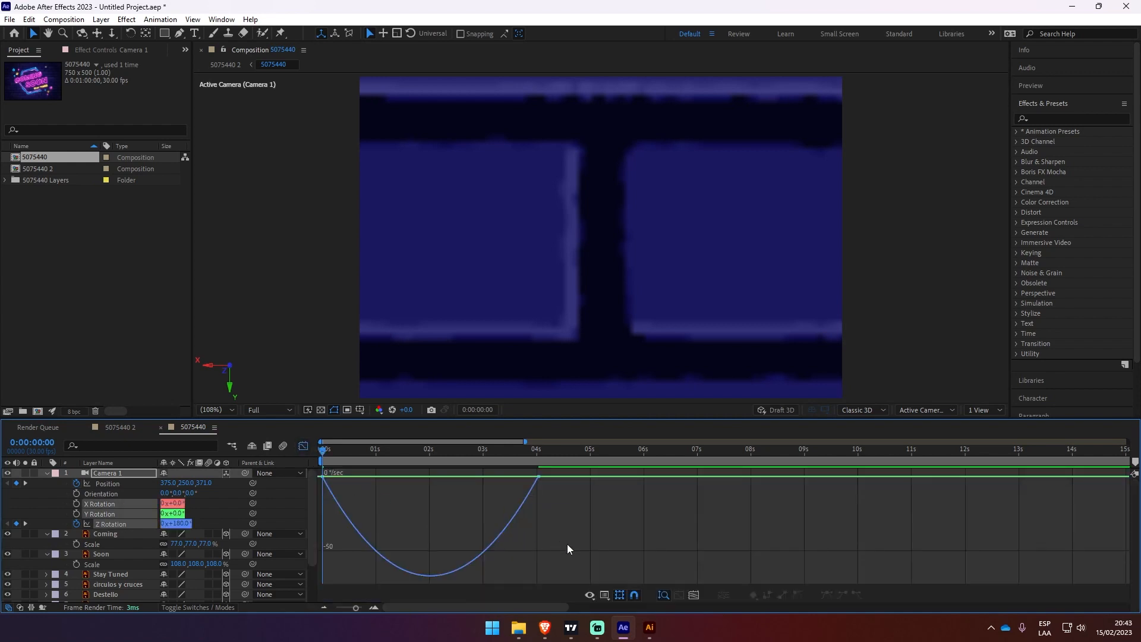
drag(574, 531, 319, 475)
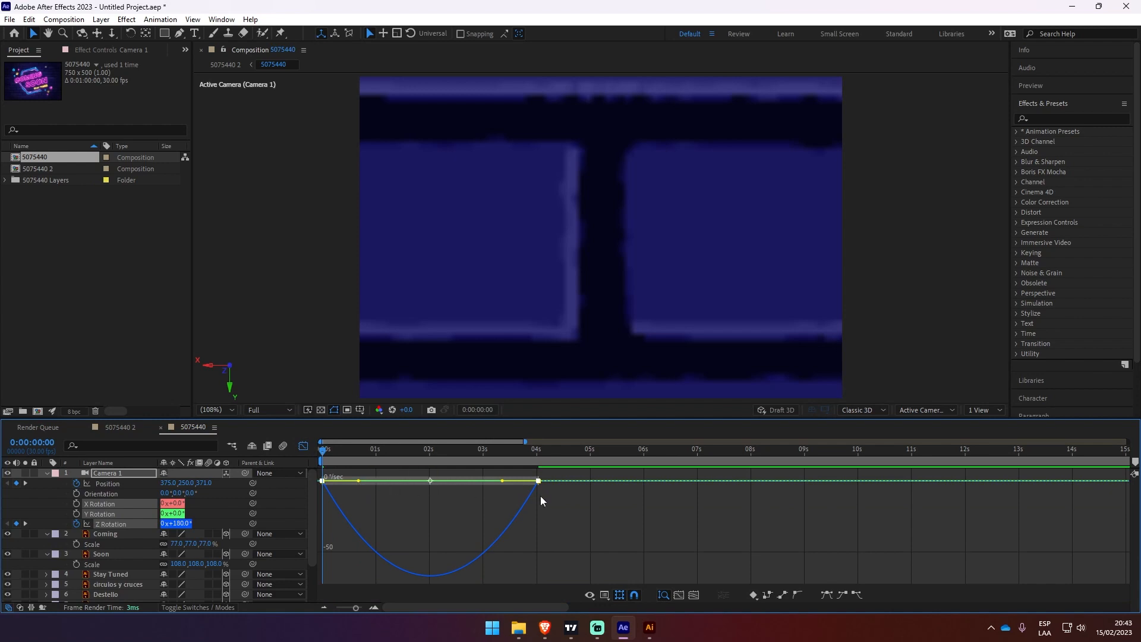
drag(502, 480, 395, 486)
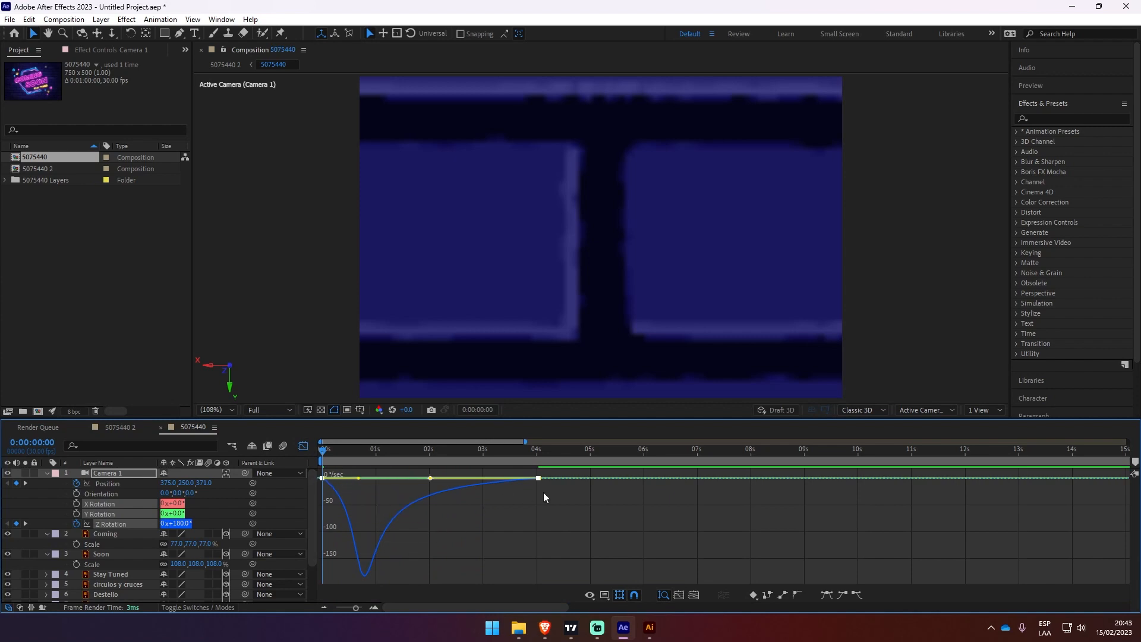
click(307, 448)
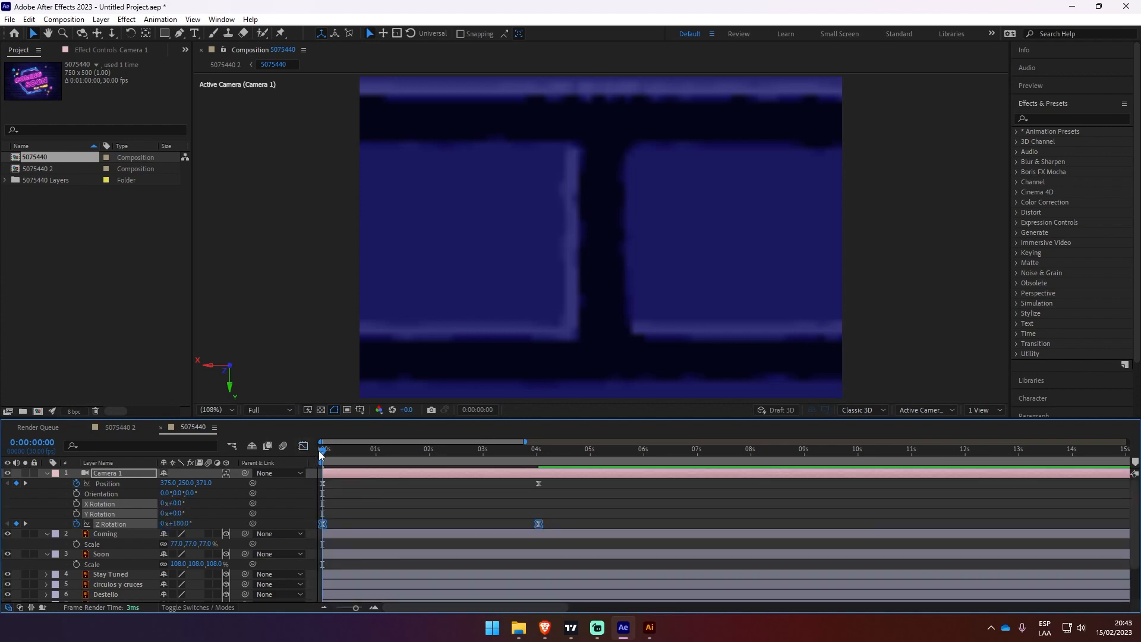
key(space)
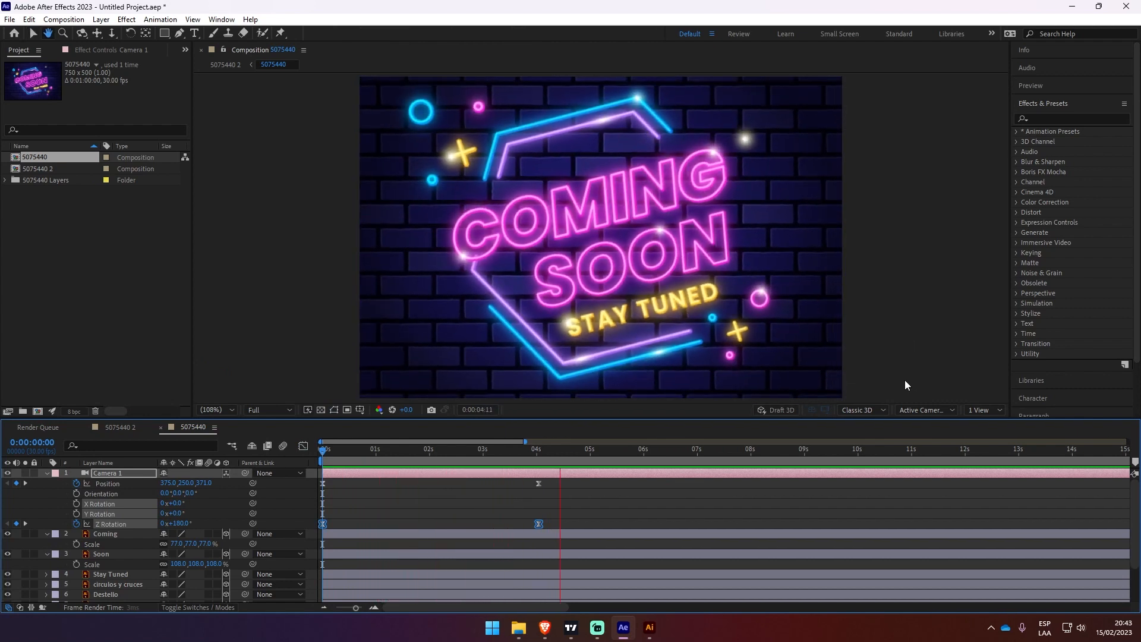
key(space)
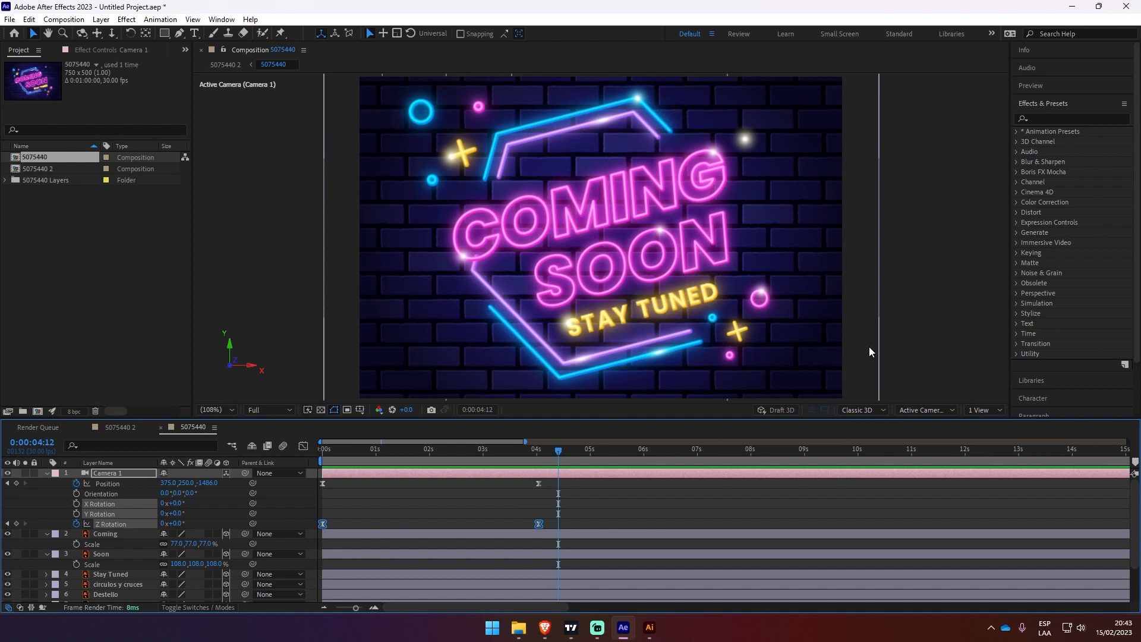
- Show the active camera and Top views side by side
click(979, 410)
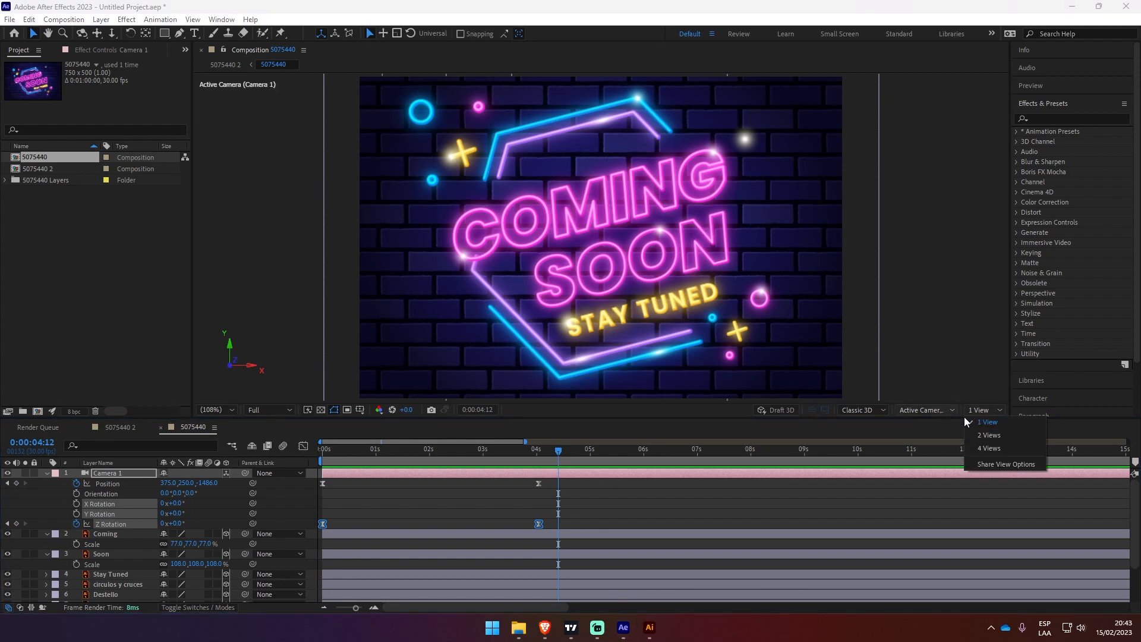
click(989, 436)
drag(805, 356, 778, 182)
key(v)
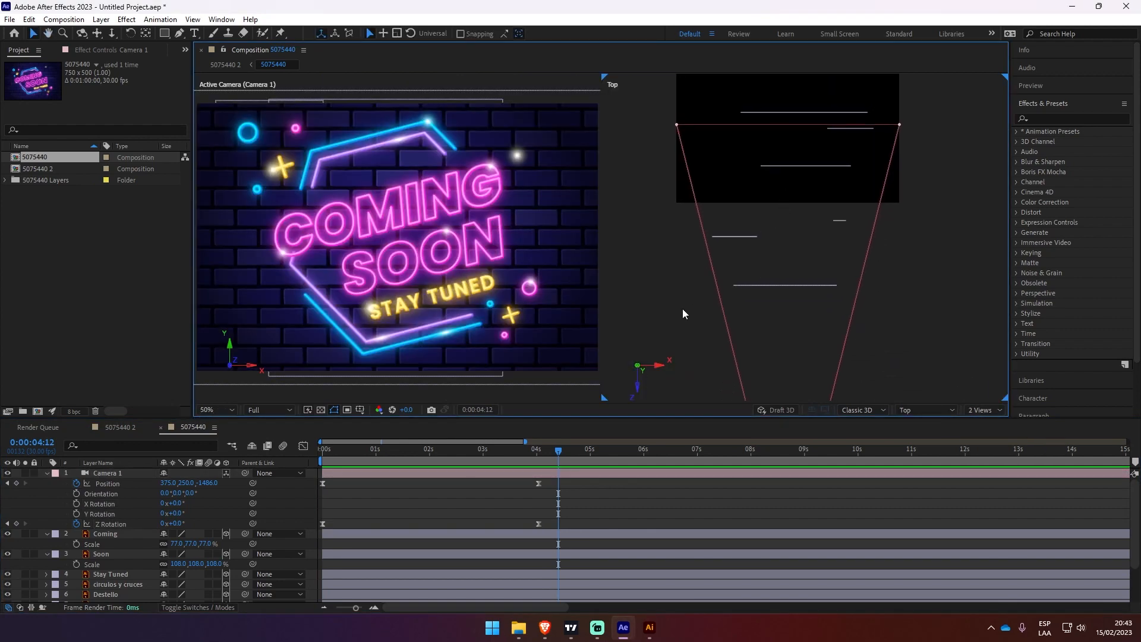
- At 0:00:04:01, remove all Position and Z Rotation keyframes from Camera 1, and collapse the properties of all expanded layers
drag(550, 463, 538, 510)
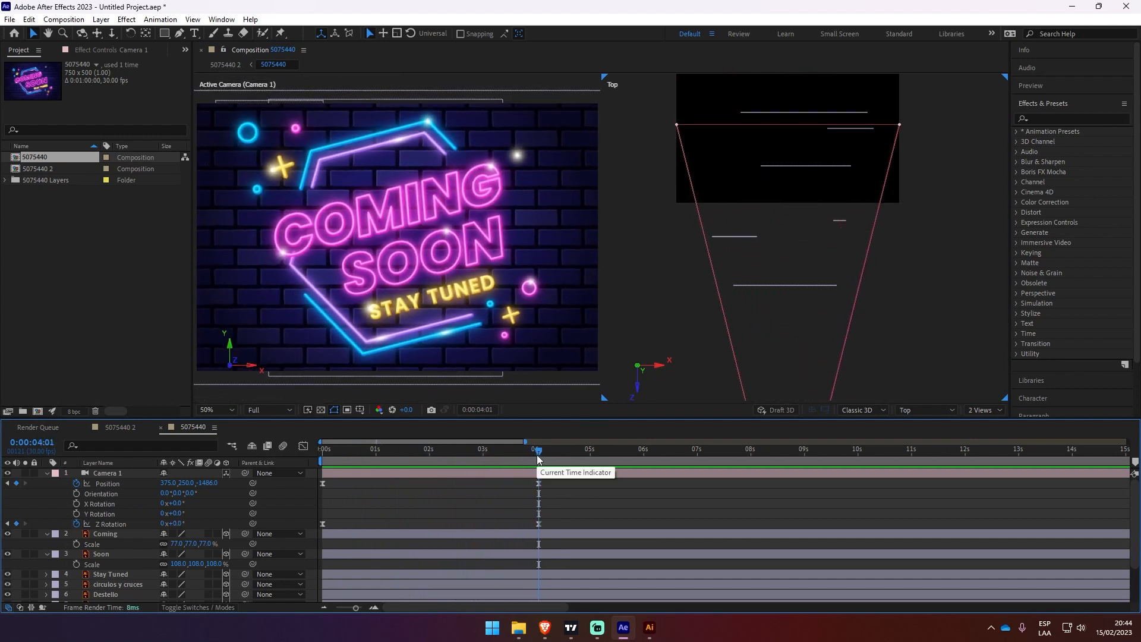
click(77, 484)
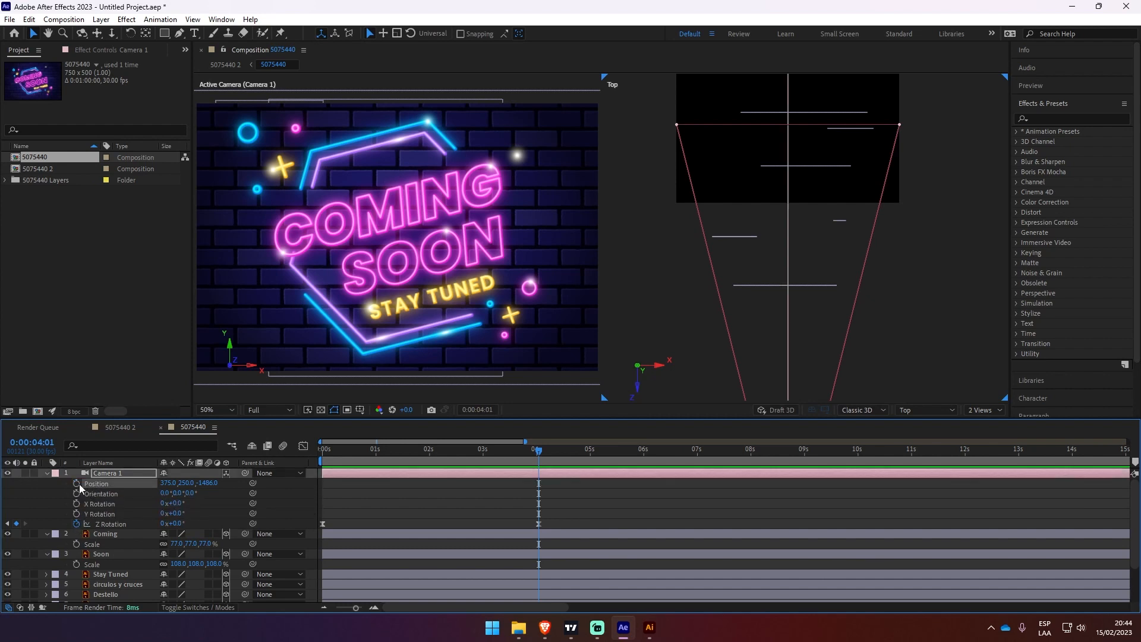
click(77, 524)
click(47, 473)
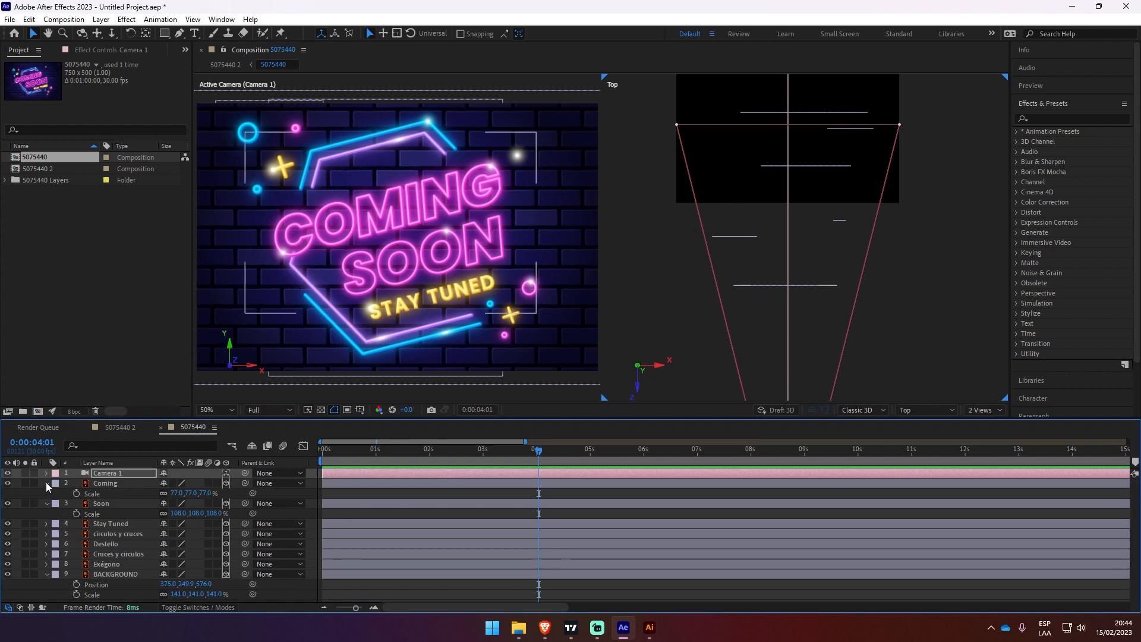
click(45, 483)
click(47, 493)
click(47, 553)
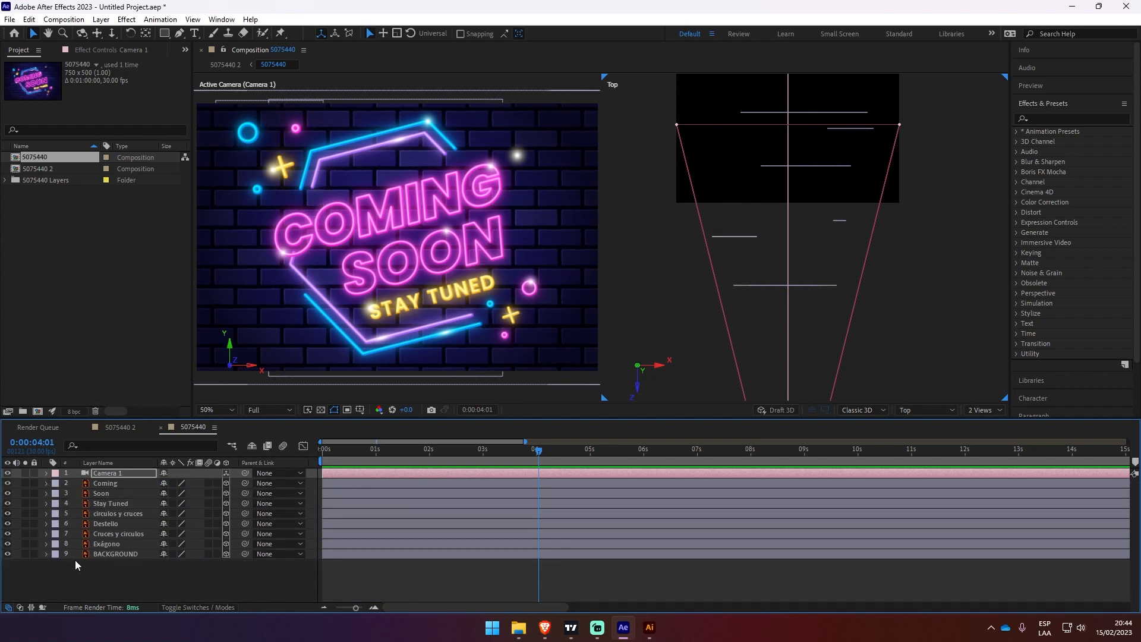
- Add a null object to the composition and parent Camera 1 to it
right_click(176, 576)
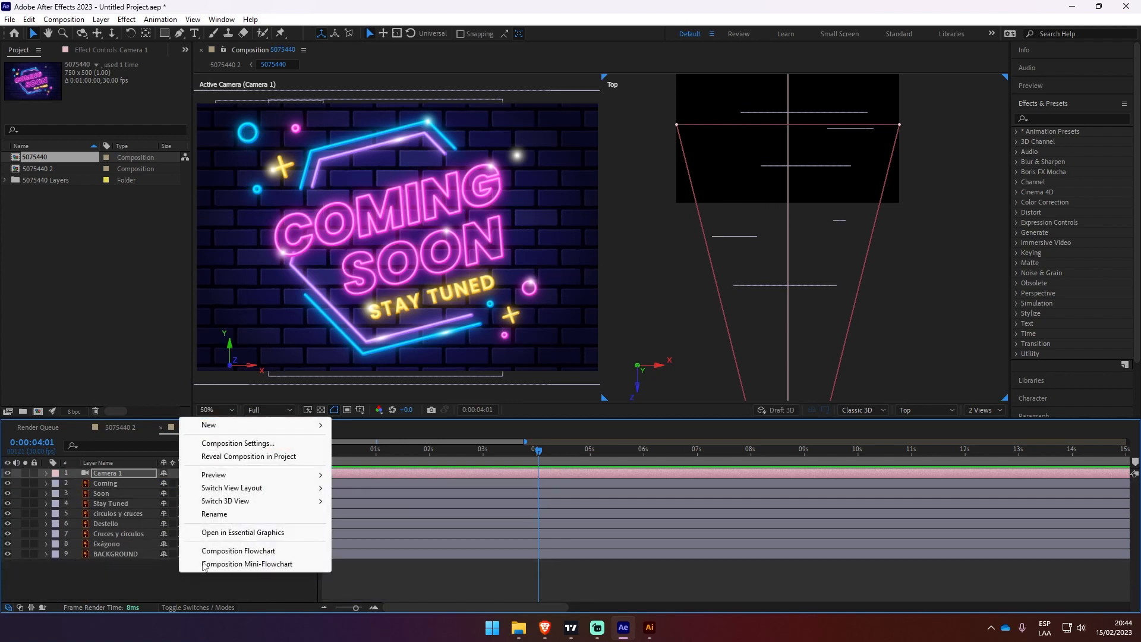
mouse_move(290, 432)
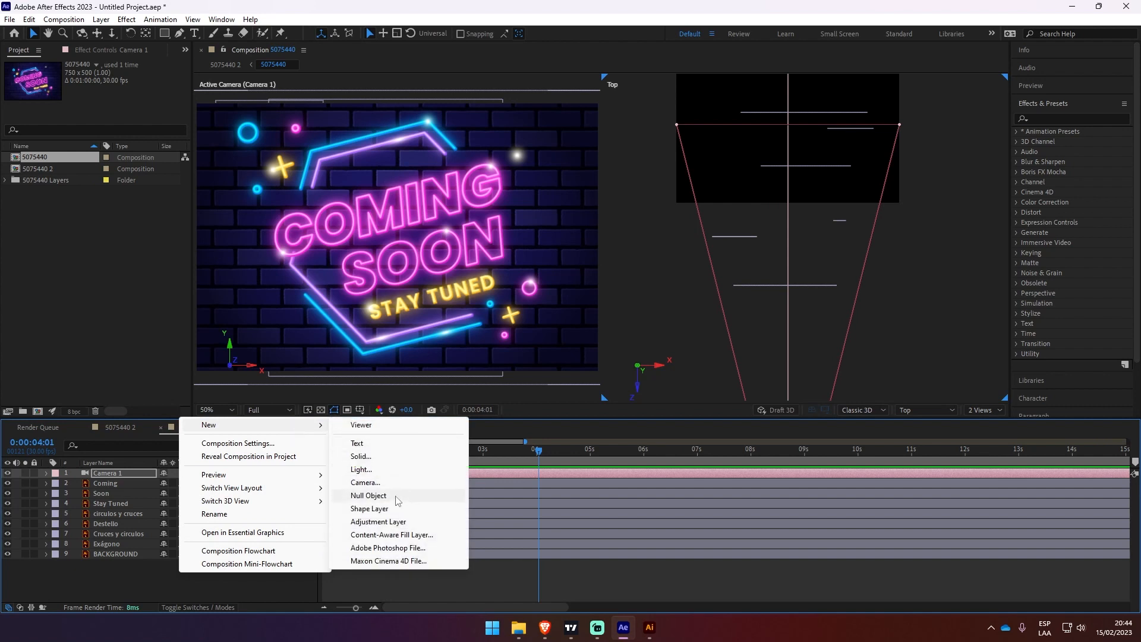
click(369, 496)
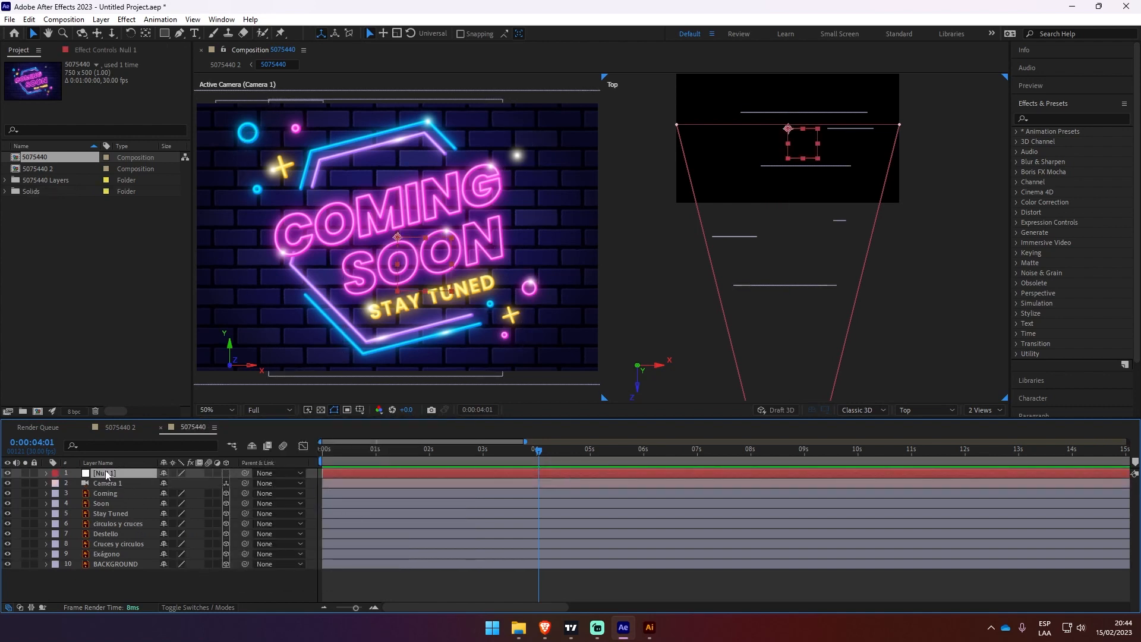
click(117, 482)
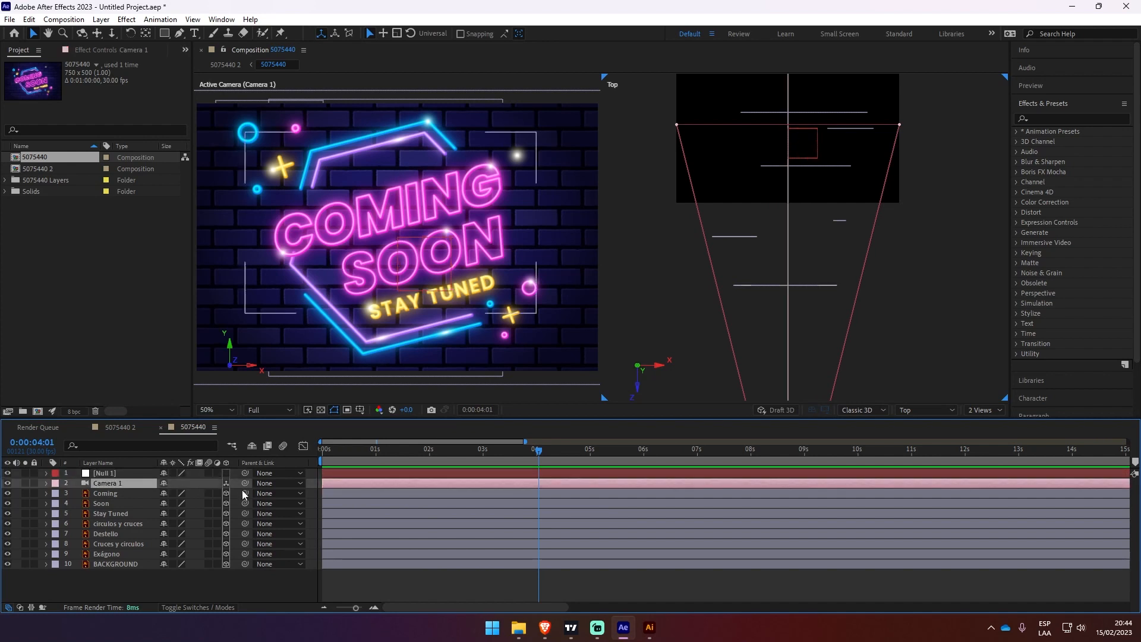
drag(248, 484, 119, 472)
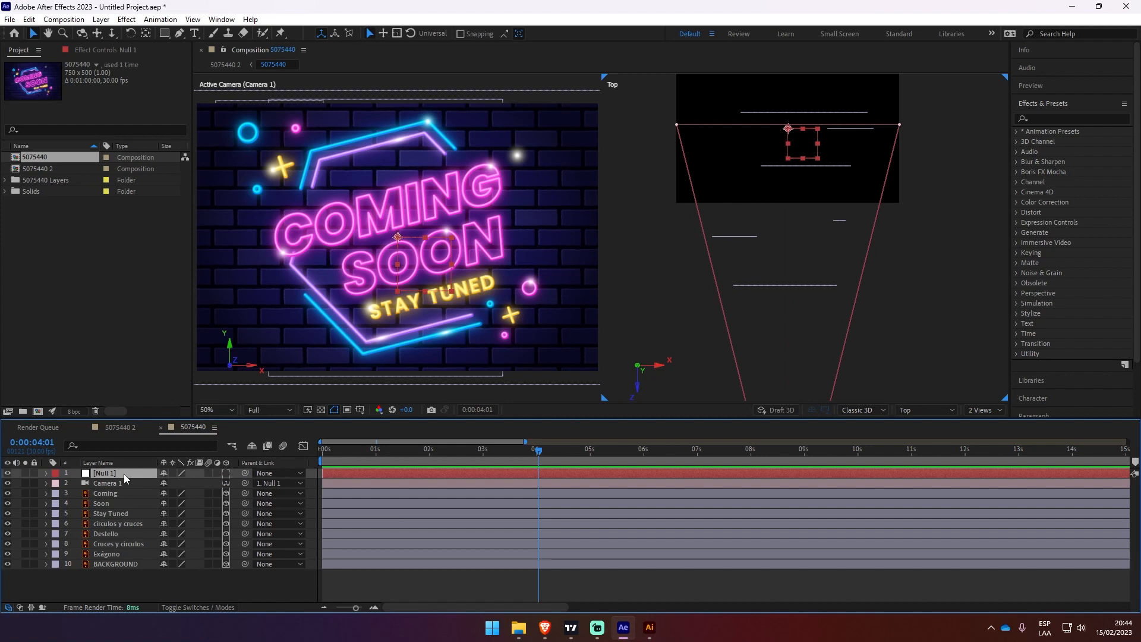
- Reveal Null 1's position, make the null a 3D layer, and set its Z position to 8
key(p)
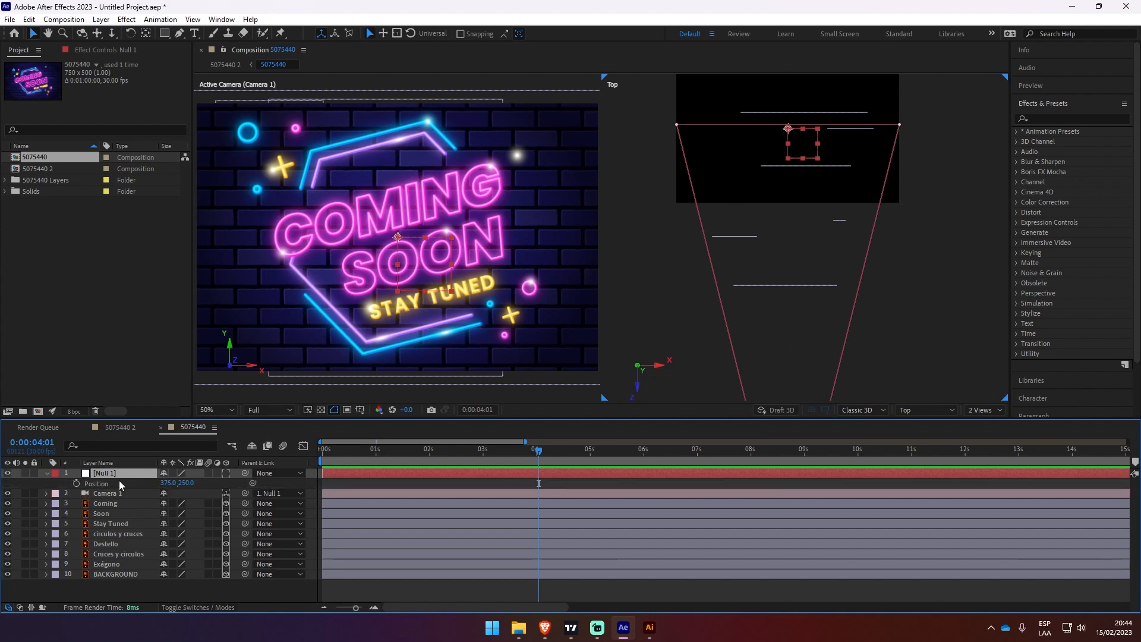
mouse_move(186, 483)
mouse_down()
mouse_move(229, 484)
mouse_move(174, 488)
mouse_up()
key(ctrl+z)
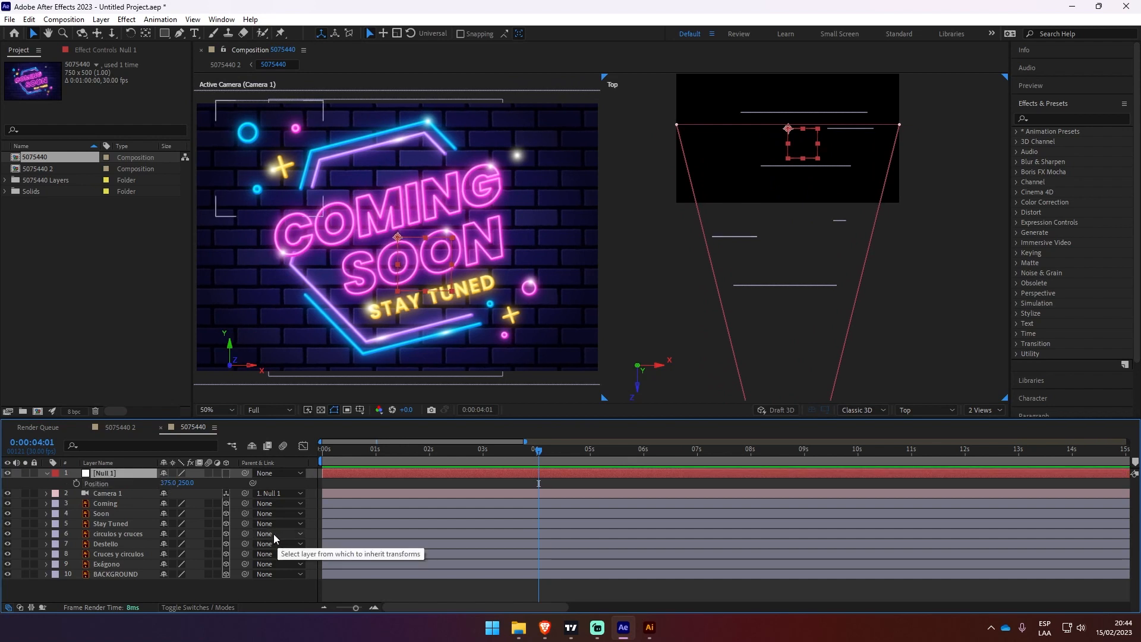
click(225, 473)
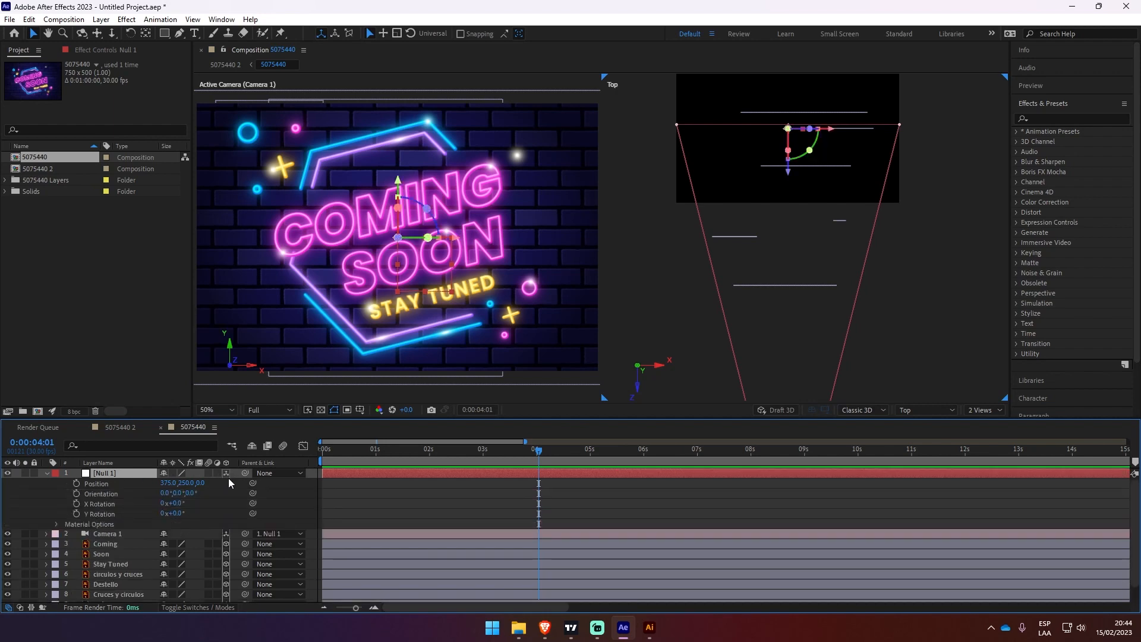
mouse_move(200, 486)
mouse_down()
mouse_move(375, 521)
mouse_move(214, 492)
mouse_up()
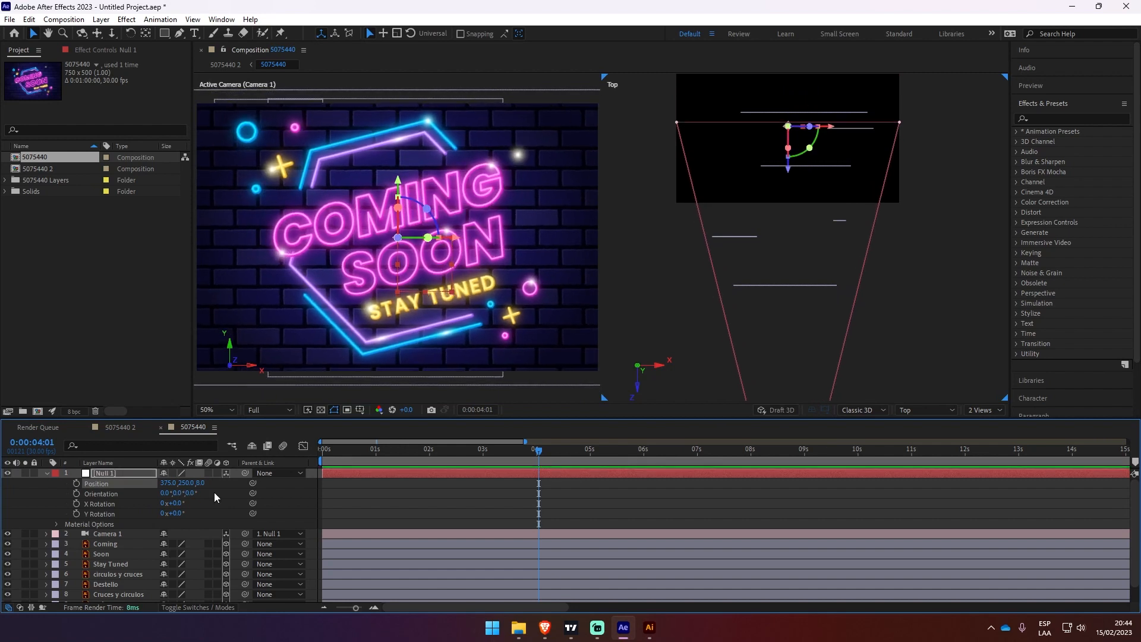
- Reveal Camera 1's transform properties and move the camera forward along Z to -1430 in the Top view
click(108, 535)
click(46, 534)
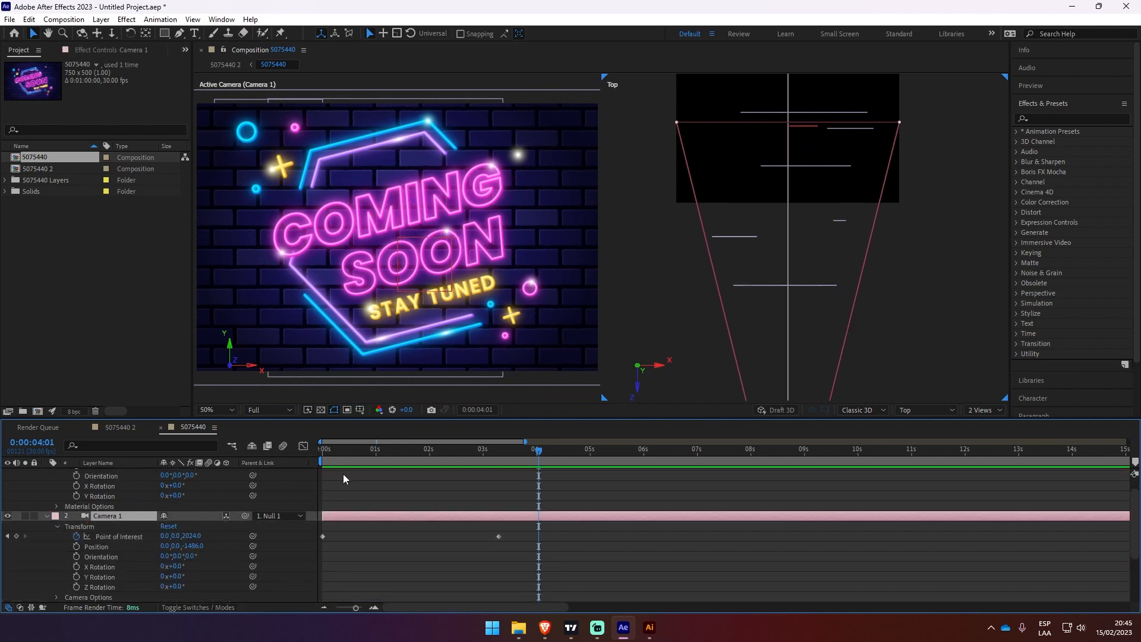
scroll(688, 224, down, 5)
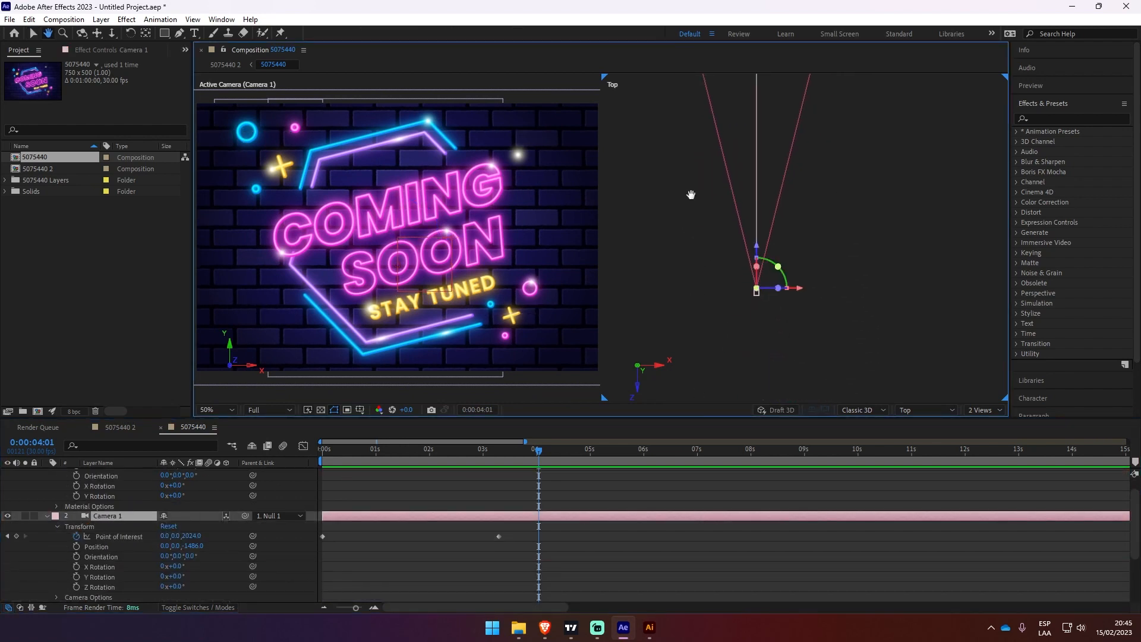
key(v)
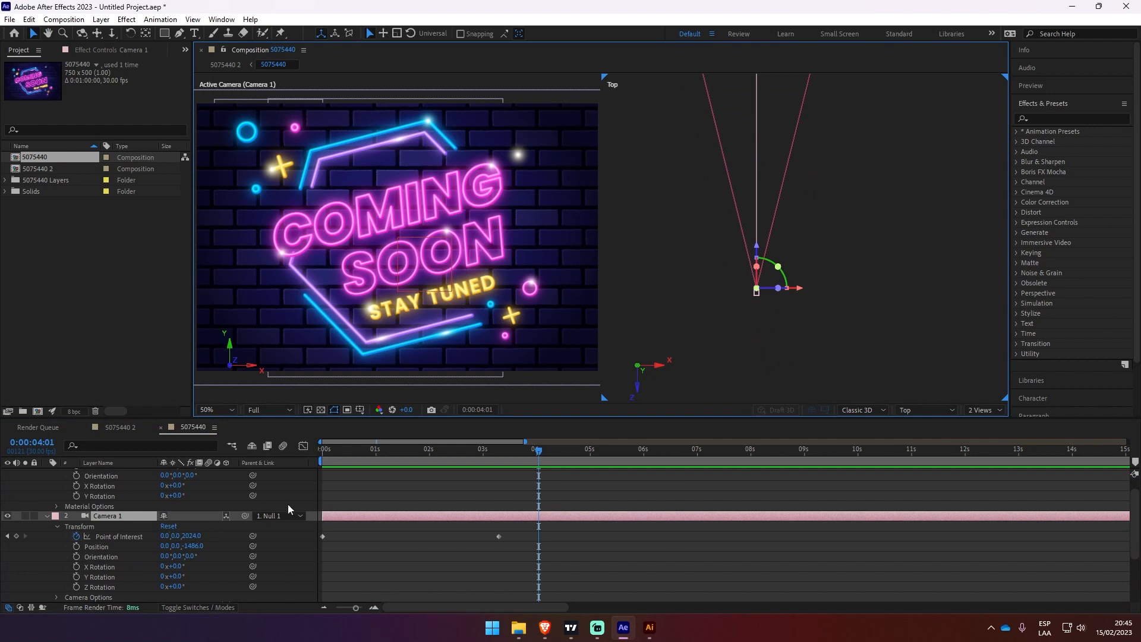
scroll(832, 203, down, 4)
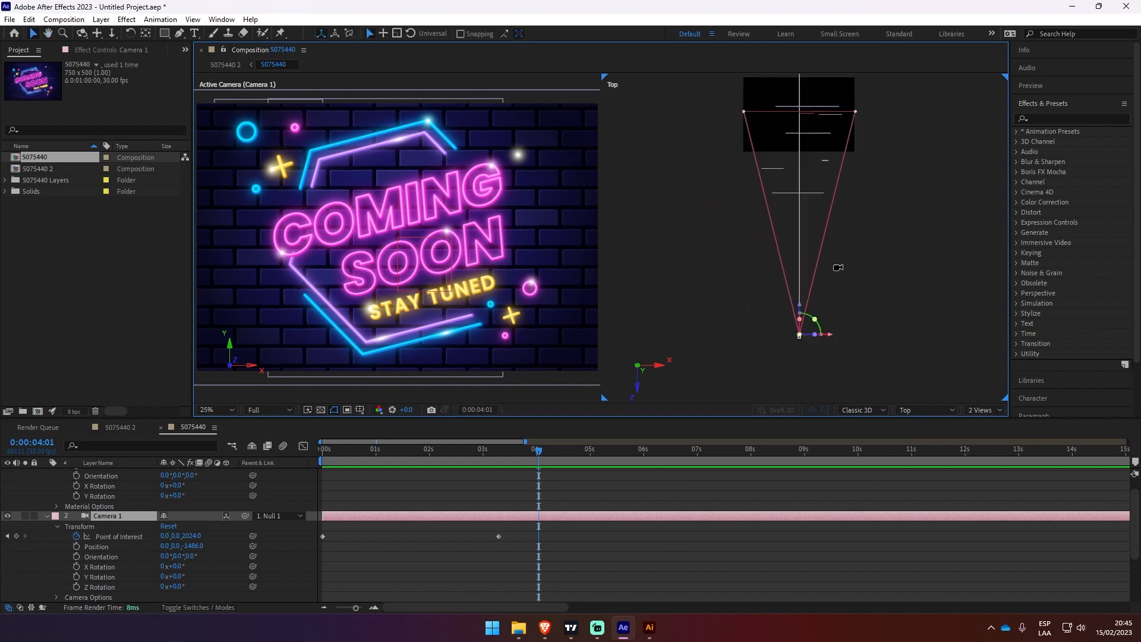
key(h)
drag(876, 286, 833, 247)
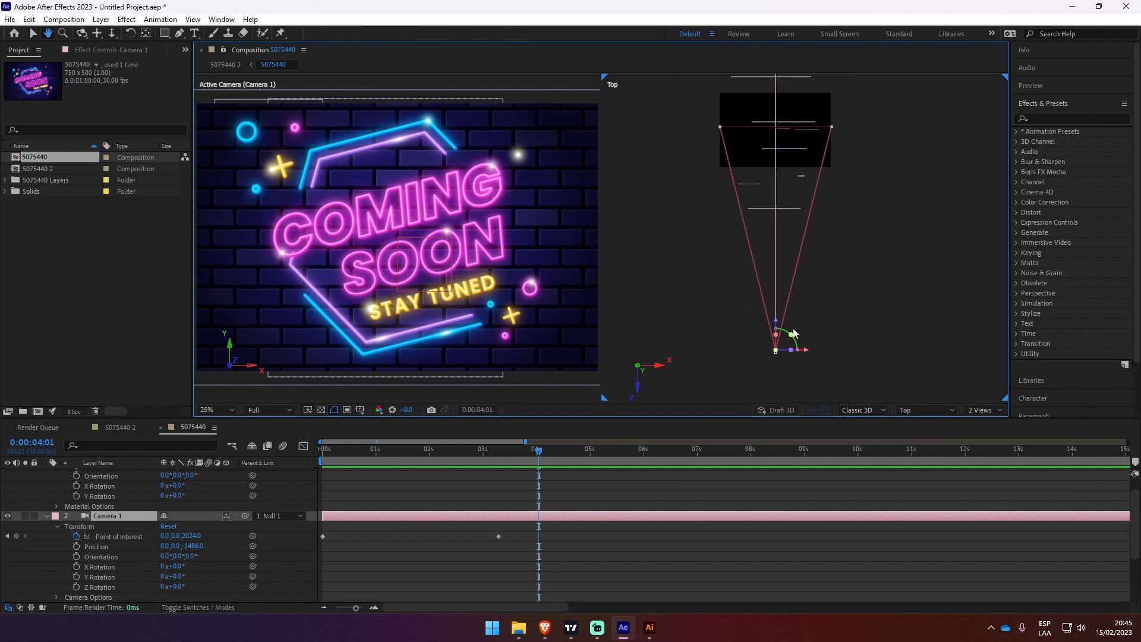
key(v)
mouse_move(777, 327)
mouse_down()
mouse_move(776, 292)
mouse_move(777, 318)
mouse_up()
drag(774, 307, 774, 311)
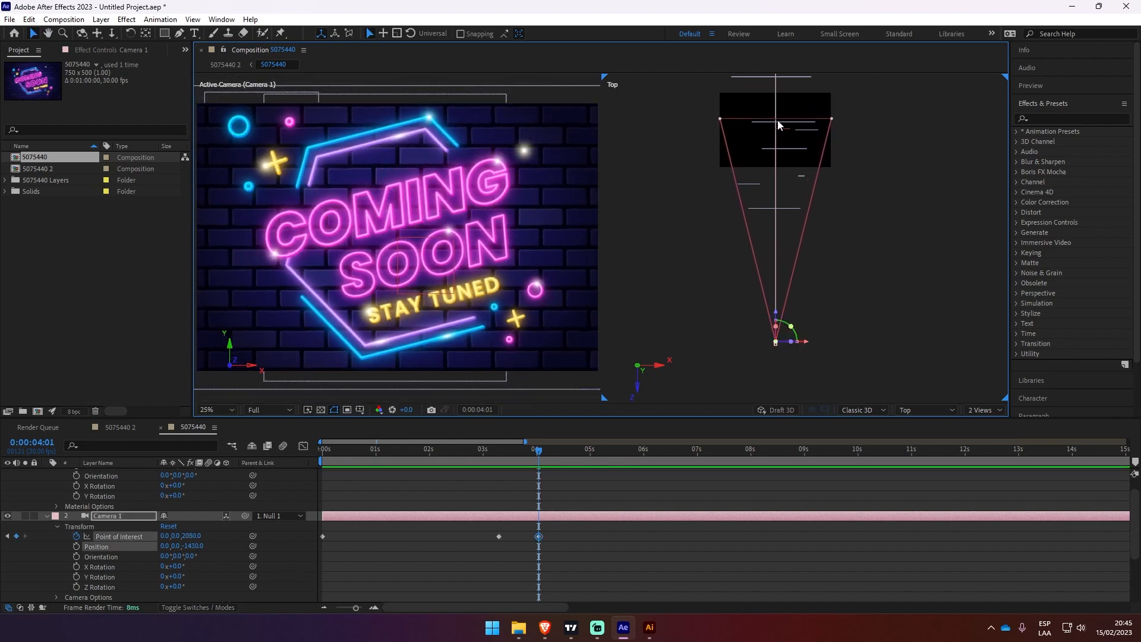
- Remove all Point of Interest keyframes from Camera 1 and return to 0:00:00:00
mouse_move(164, 536)
mouse_down()
mouse_move(285, 544)
mouse_move(202, 547)
mouse_move(231, 550)
mouse_move(265, 553)
mouse_move(134, 529)
mouse_move(55, 539)
mouse_move(214, 534)
mouse_move(173, 538)
mouse_up()
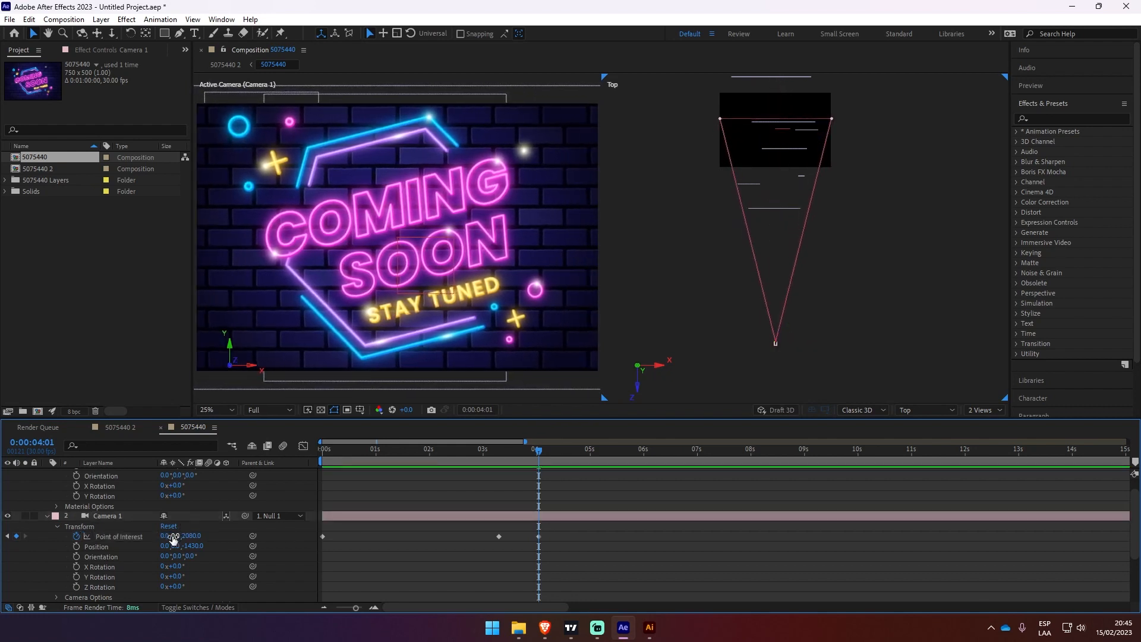
click(76, 536)
drag(410, 452, 263, 477)
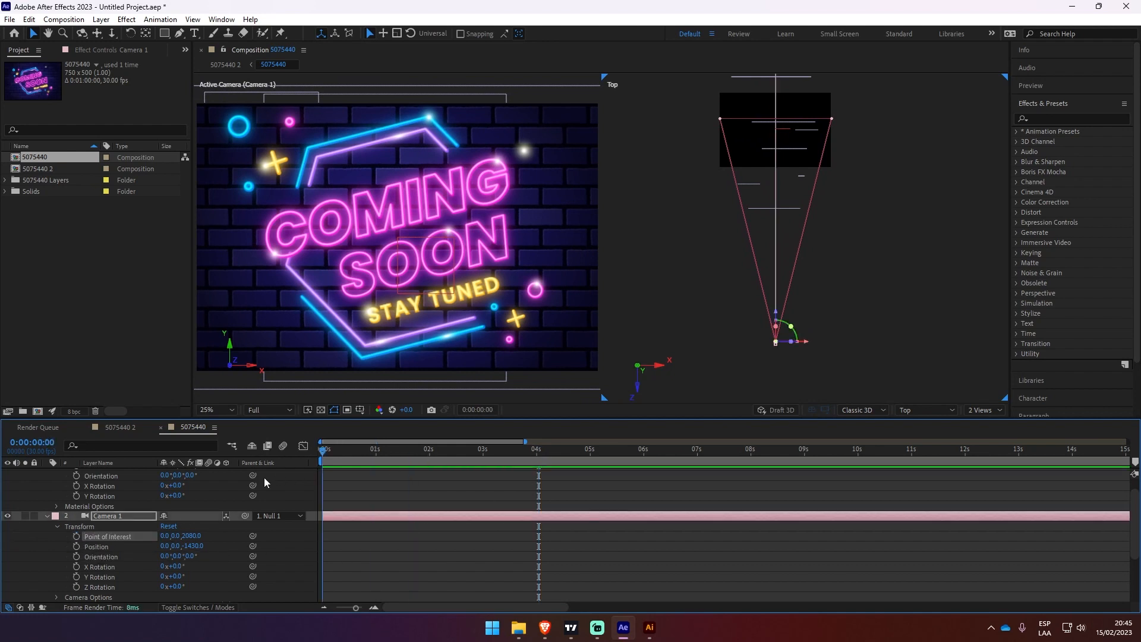
- Keyframe Camera 1's Point of Interest at 0:00:00:00 and 0:00:04:02
click(76, 536)
drag(324, 452, 541, 476)
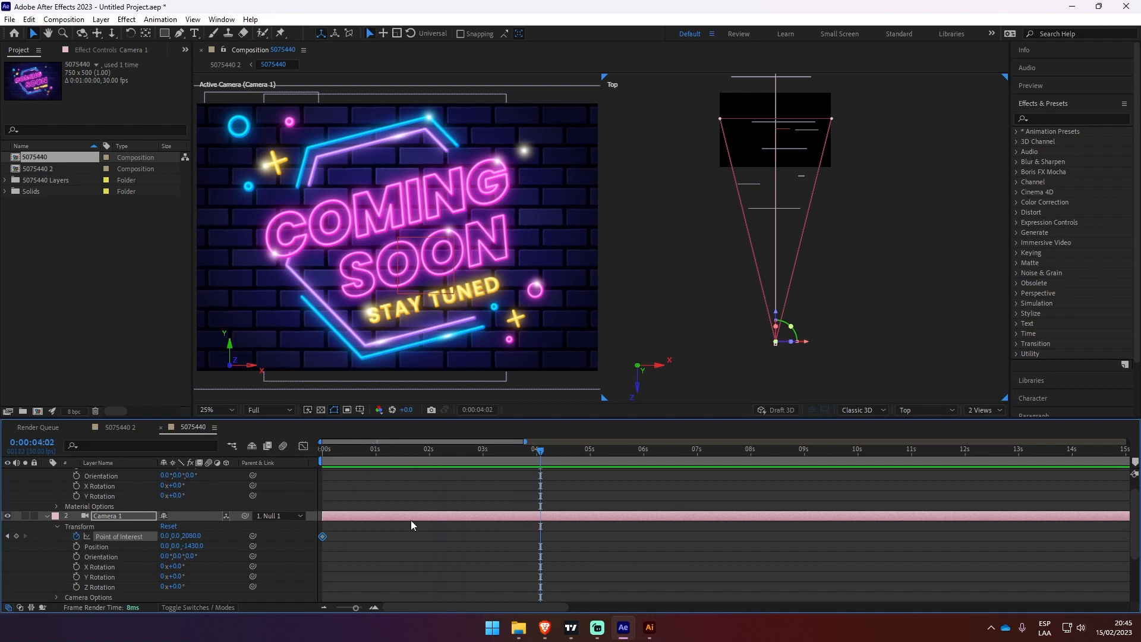
click(16, 535)
- Shift Camera 1's Point of Interest X to 241 at 0:00:04:02 and keyframe Position from 0:00:00:00 to X 253 there
drag(165, 535, 321, 553)
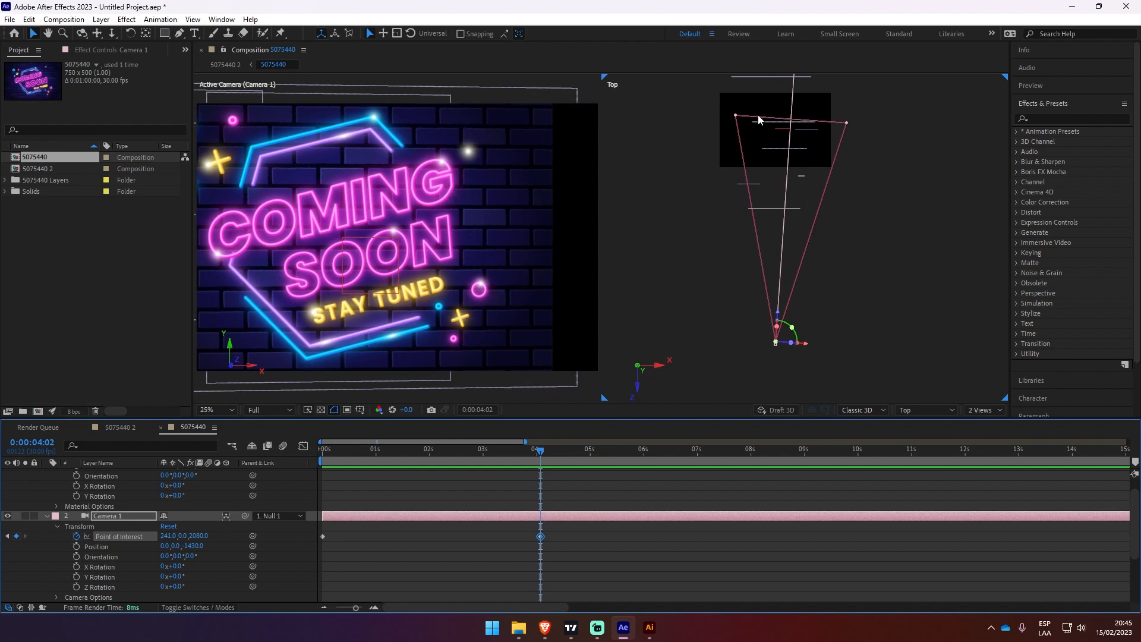
click(110, 517)
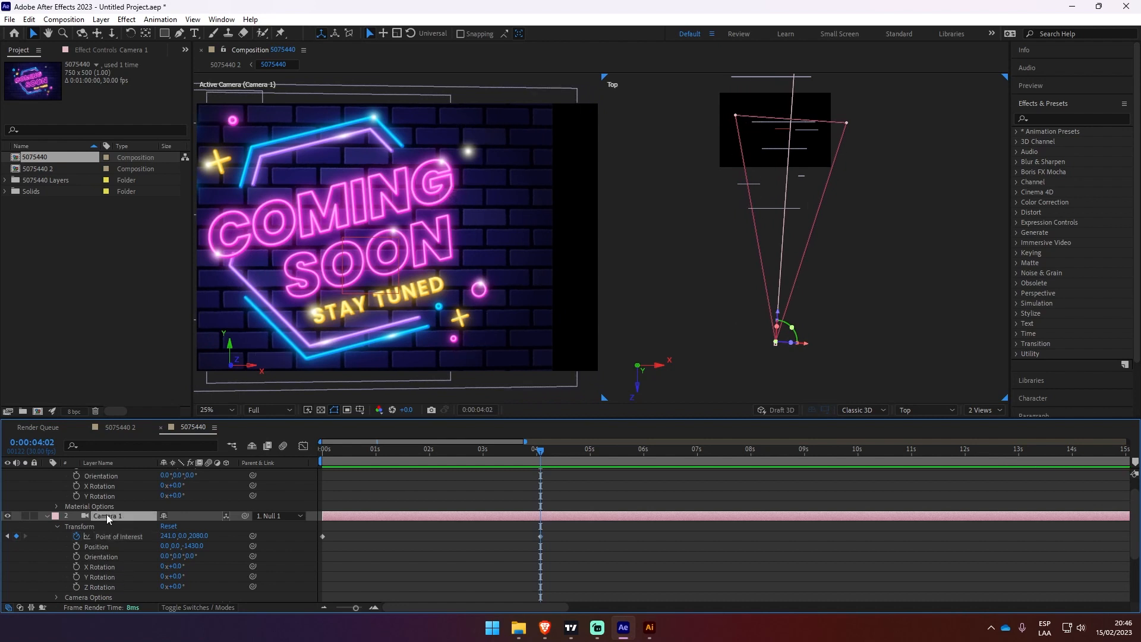
click(77, 546)
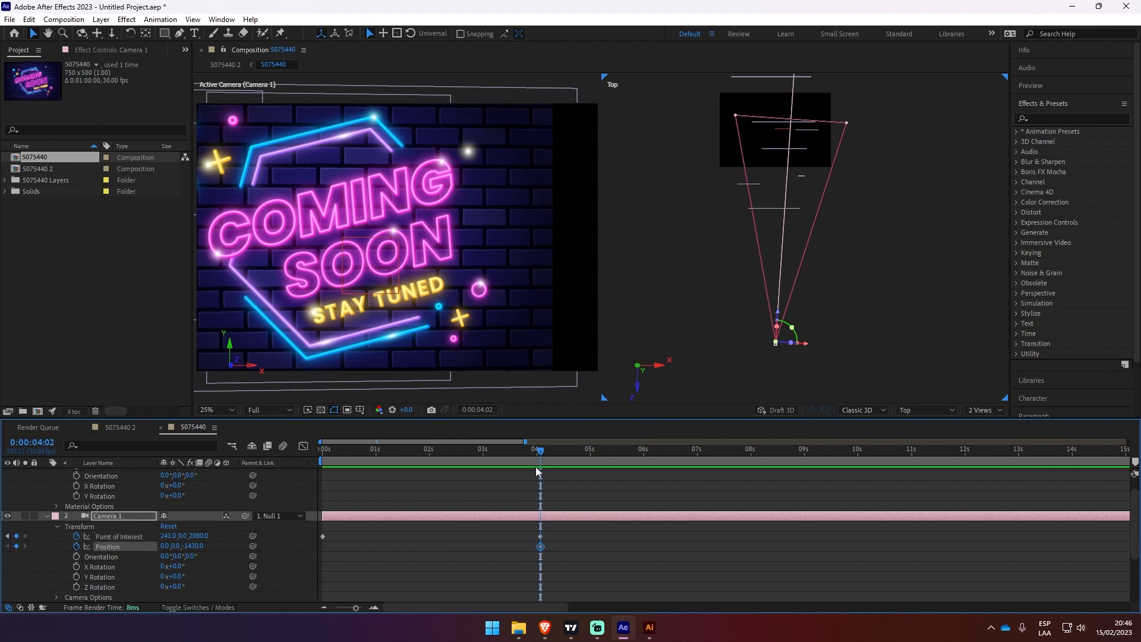
drag(537, 472, 313, 494)
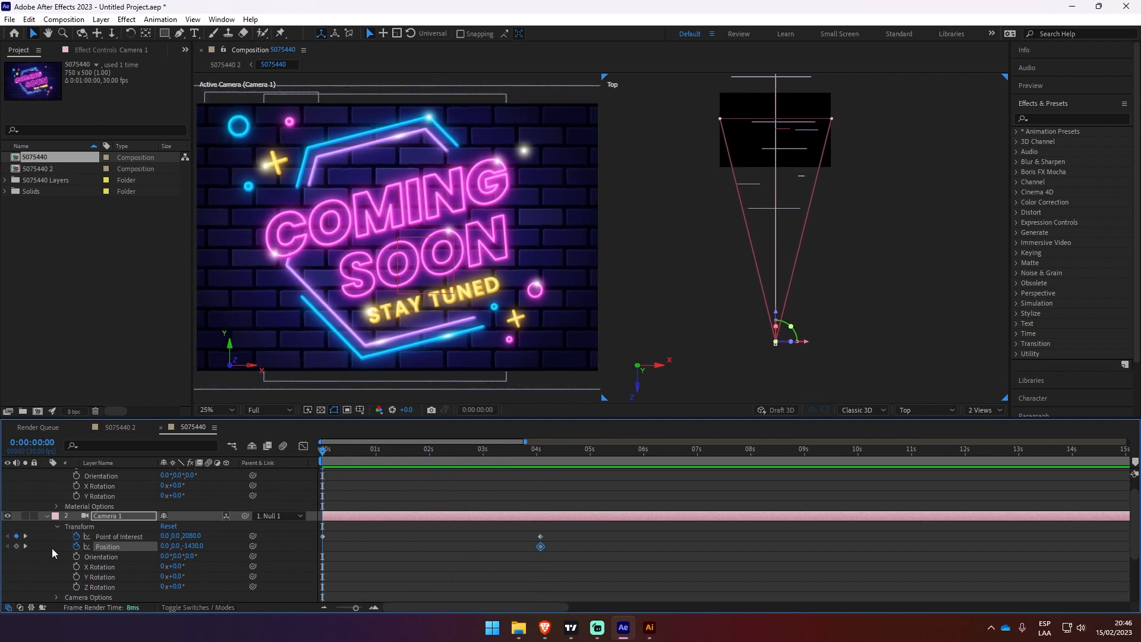
click(17, 546)
click(506, 451)
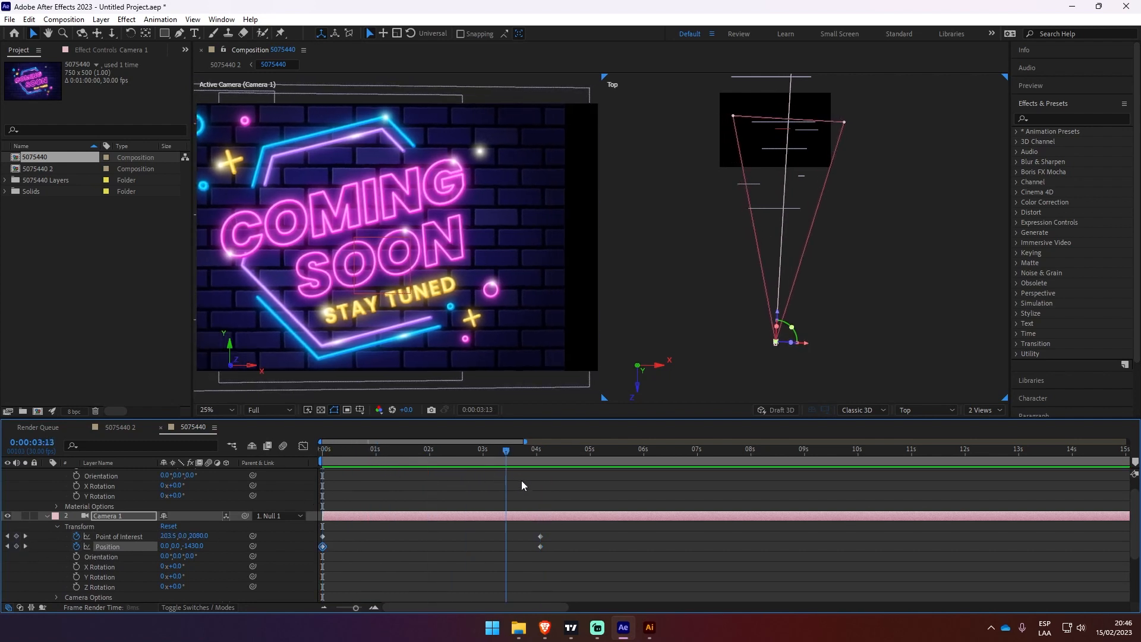
key(k)
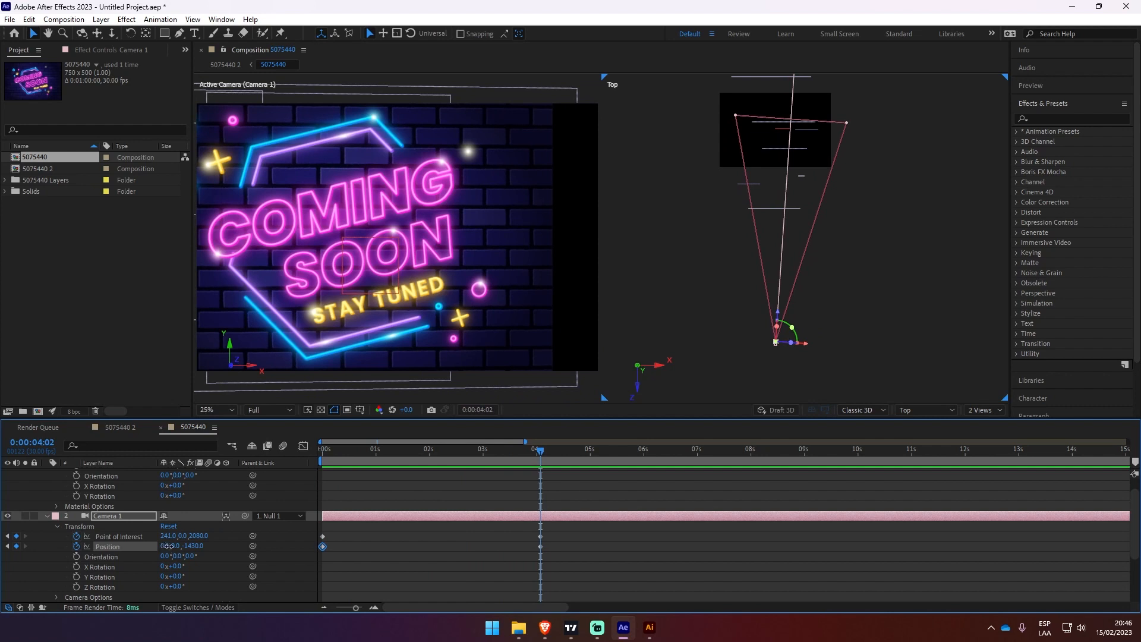
drag(168, 546, 303, 531)
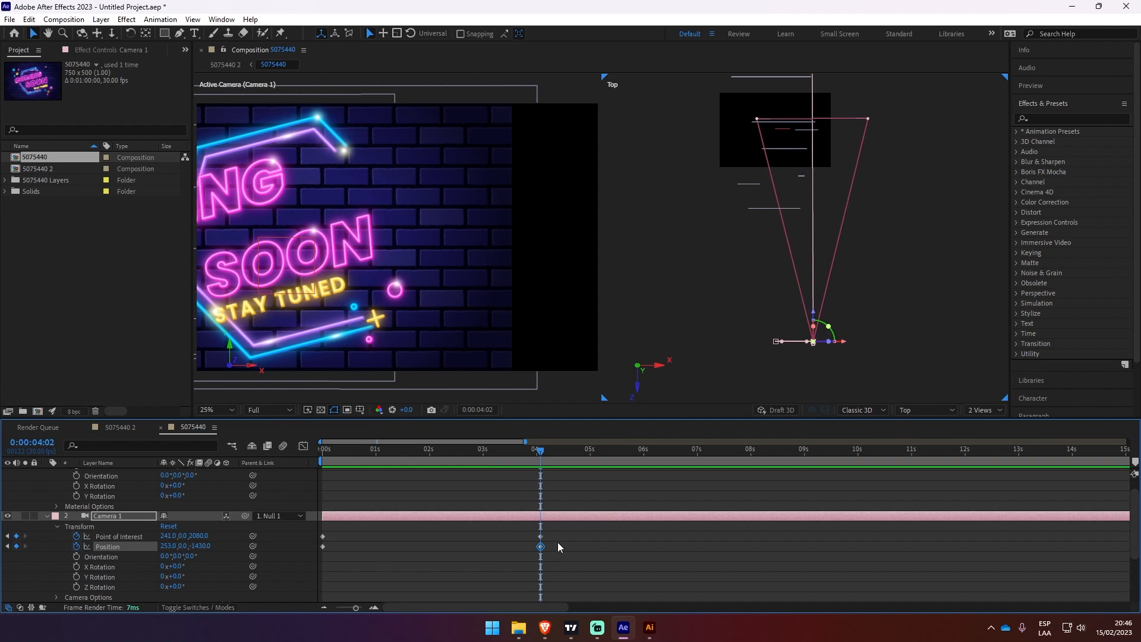
- Undo Camera 1's Position keyframes and the Point of Interest shift at 0:00:04:02
drag(562, 532, 322, 573)
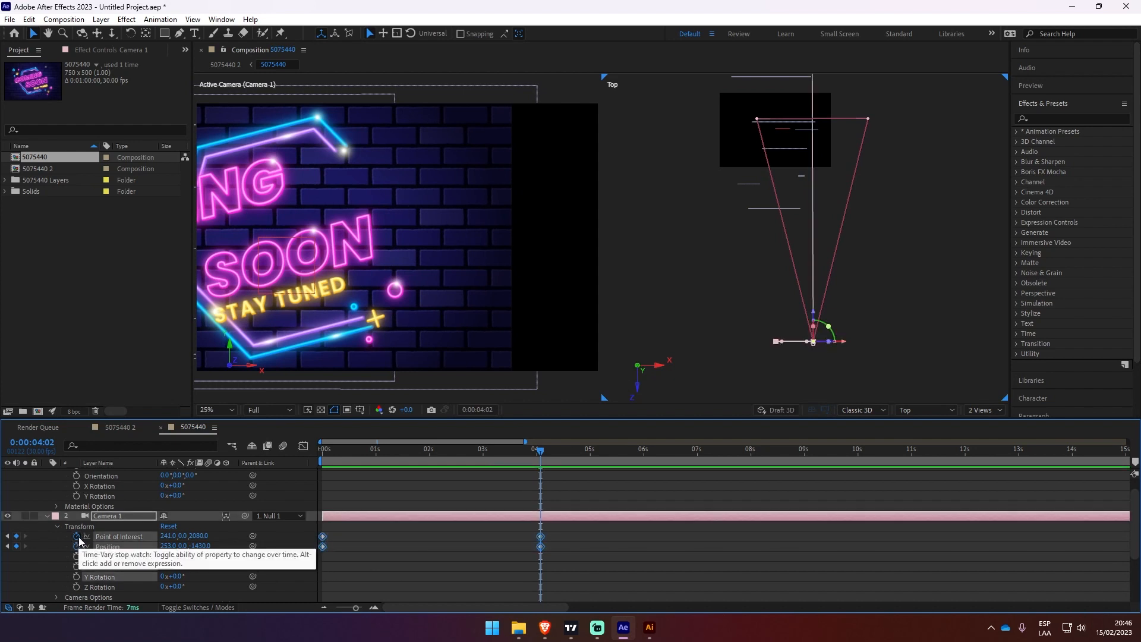
key(ctrl+z)
key(ctrl+z)
key(ctrl+z)
key(ctrl+z)
key(ctrl+z)
key(ctrl+z)
key(ctrl+z)
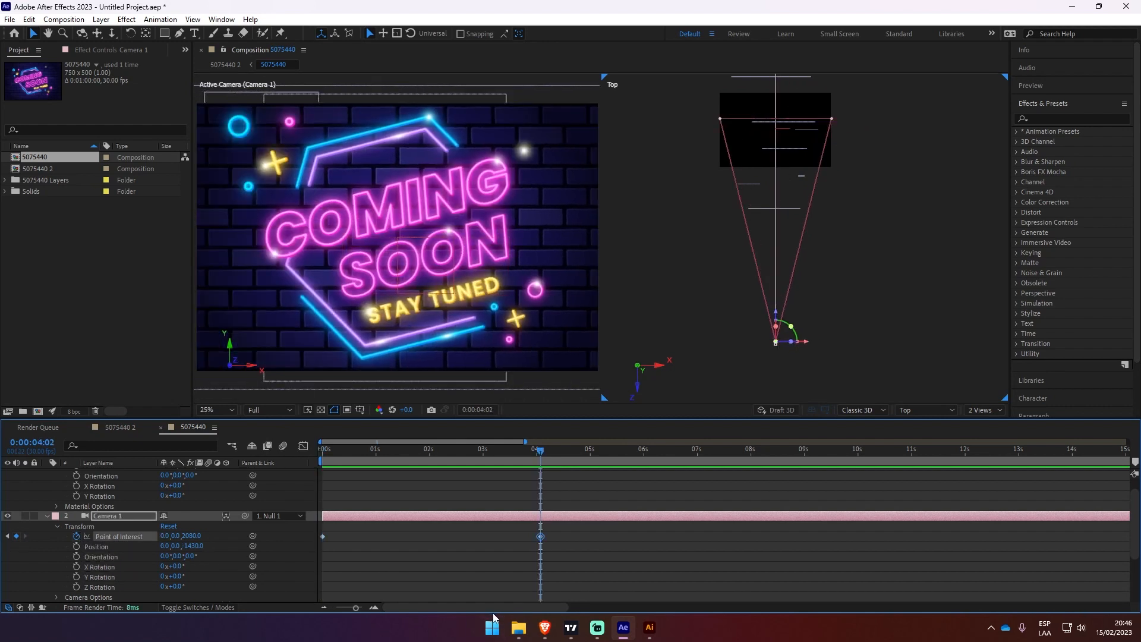
- Collapse Camera 1's properties and keyframe Null 1's Position at 0:00:00:00 and 0:00:04:29
click(47, 516)
scroll(120, 540, up, 1)
click(124, 473)
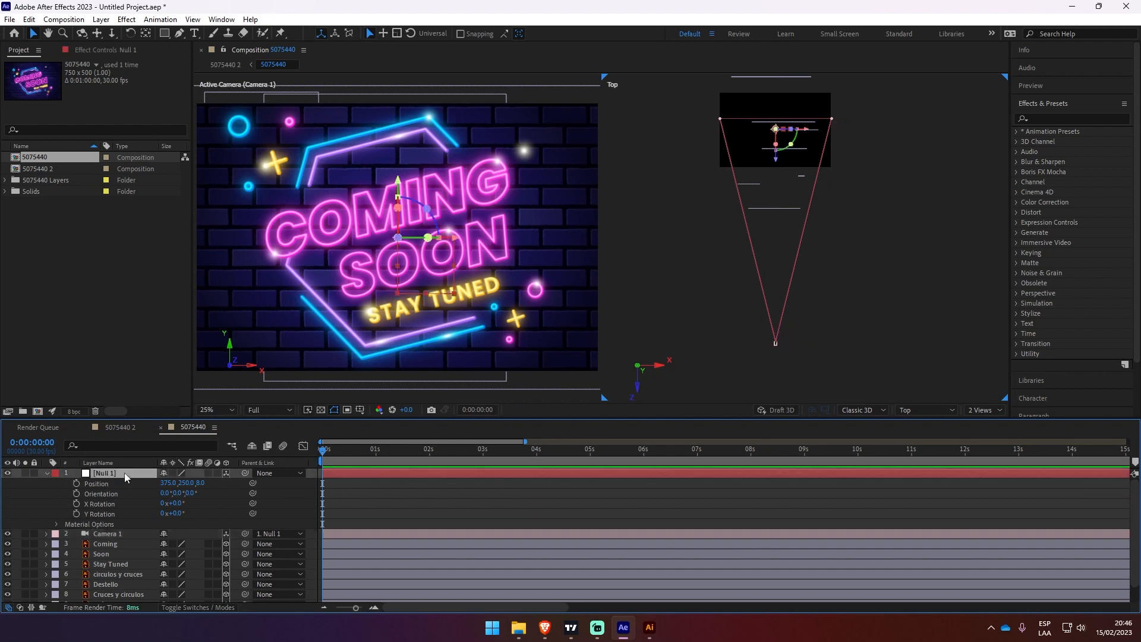
click(77, 484)
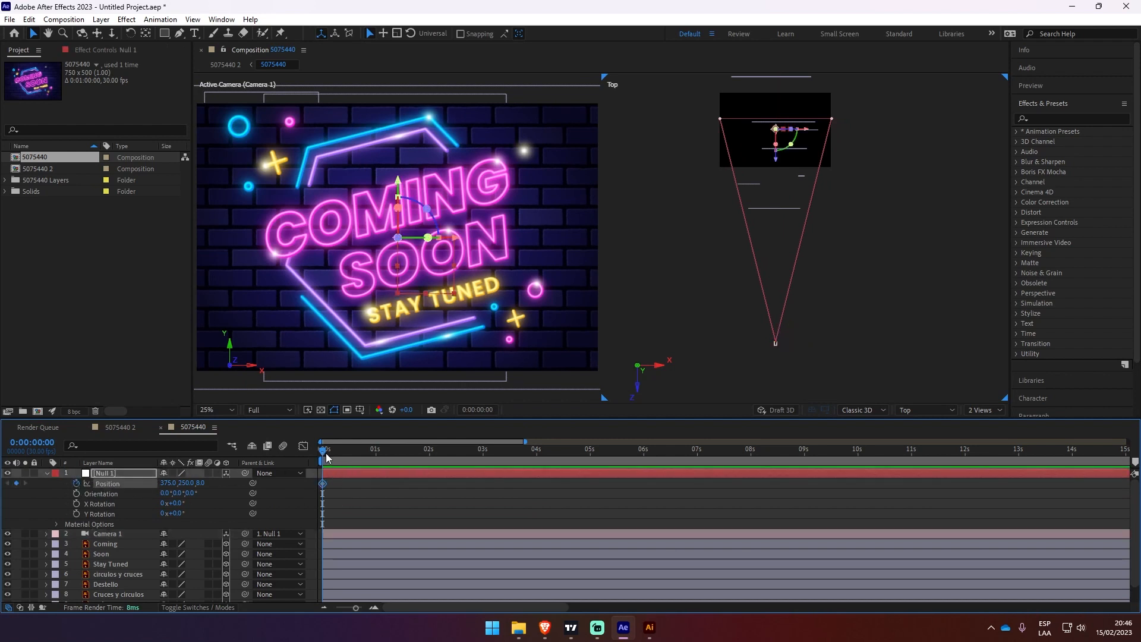
drag(326, 457, 592, 476)
click(17, 483)
- Set Null 1's X position to 1478 at 0:00:04:29 and select Camera 1
drag(169, 483, 253, 498)
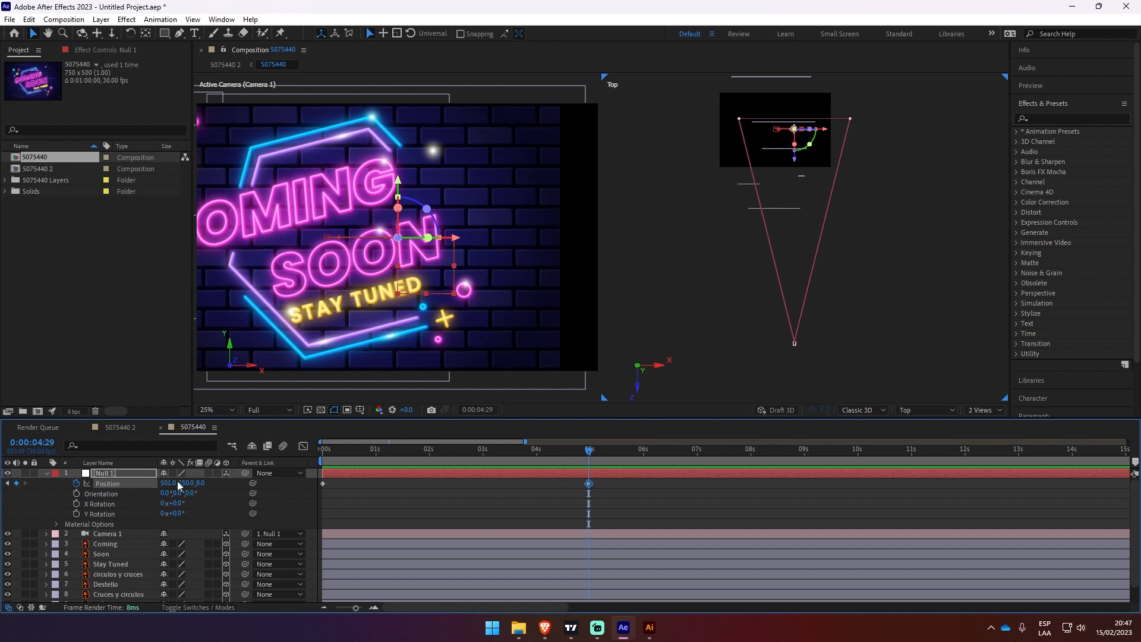
drag(171, 484, 105, 483)
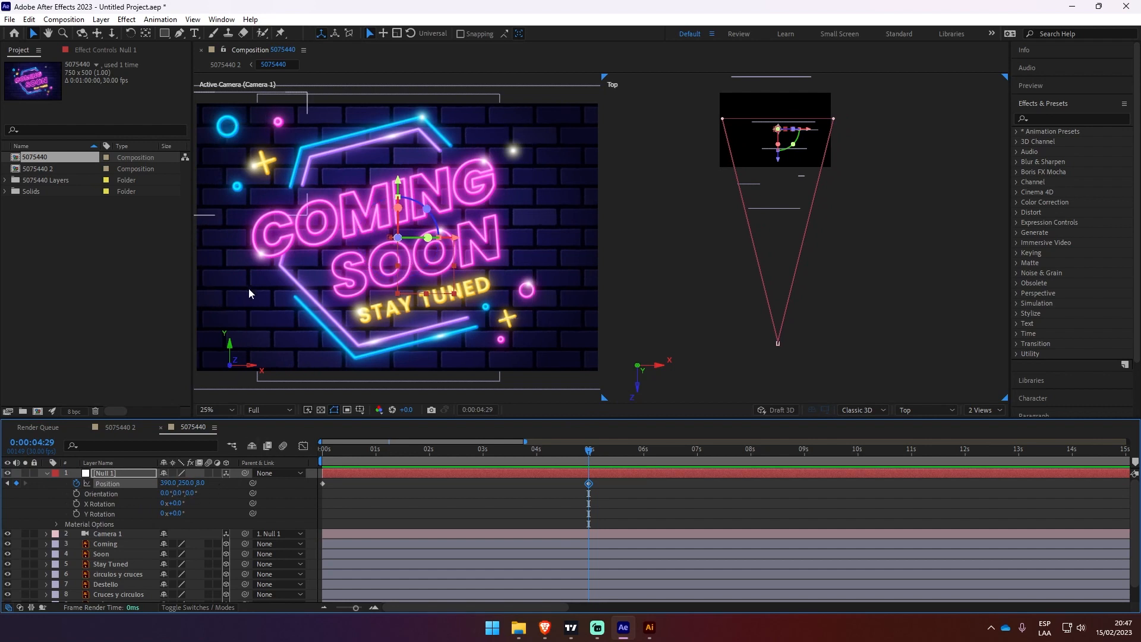
drag(173, 483, 816, 483)
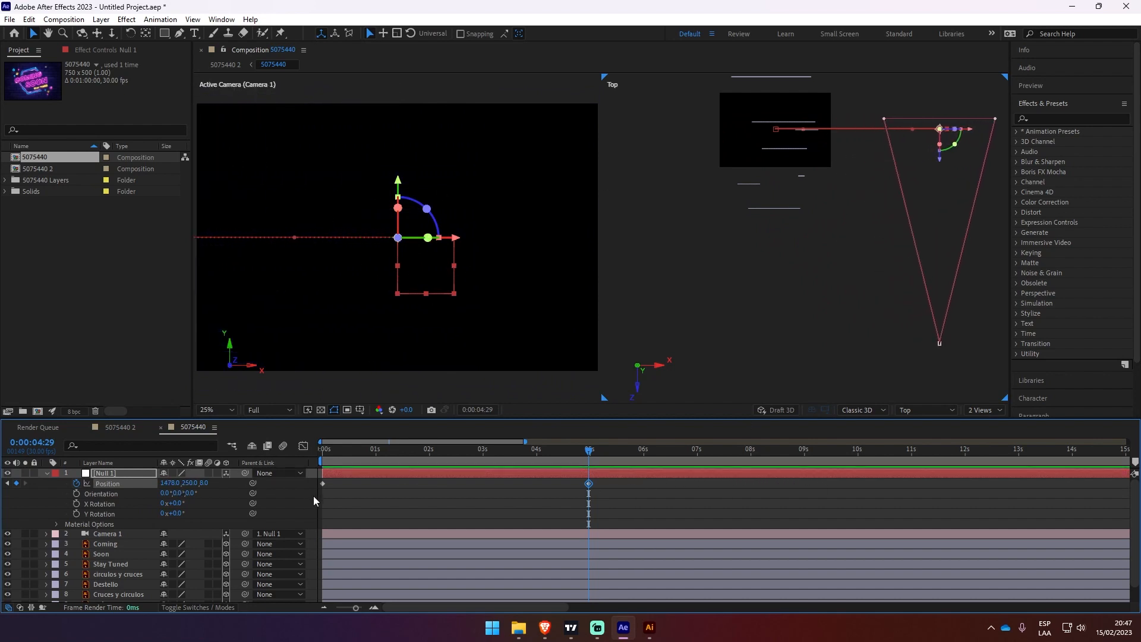
click(478, 491)
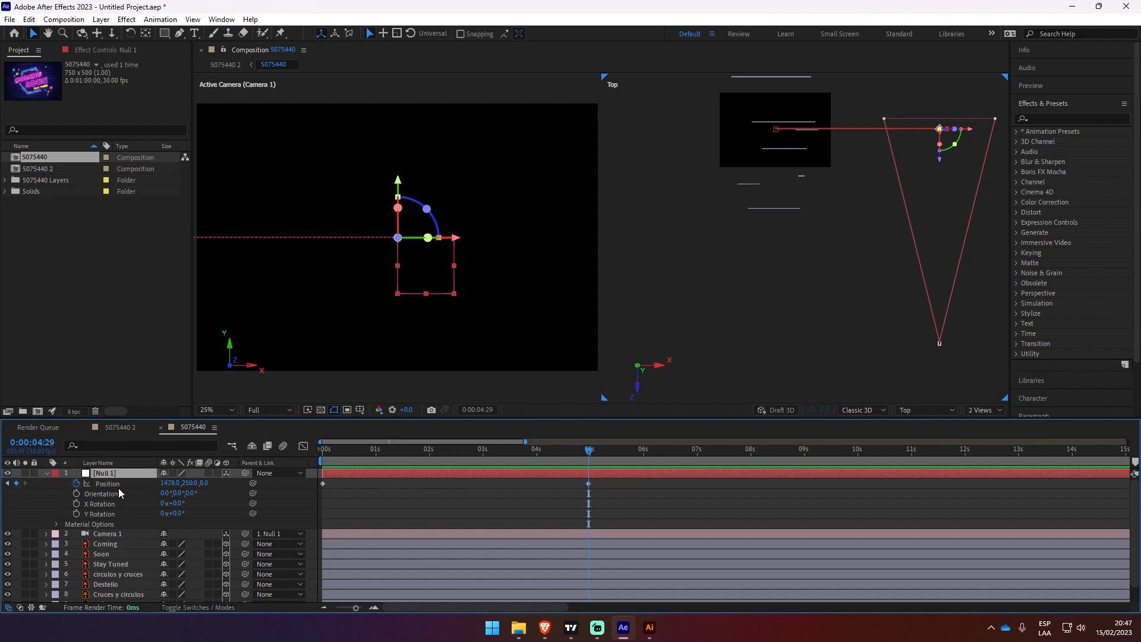
click(114, 537)
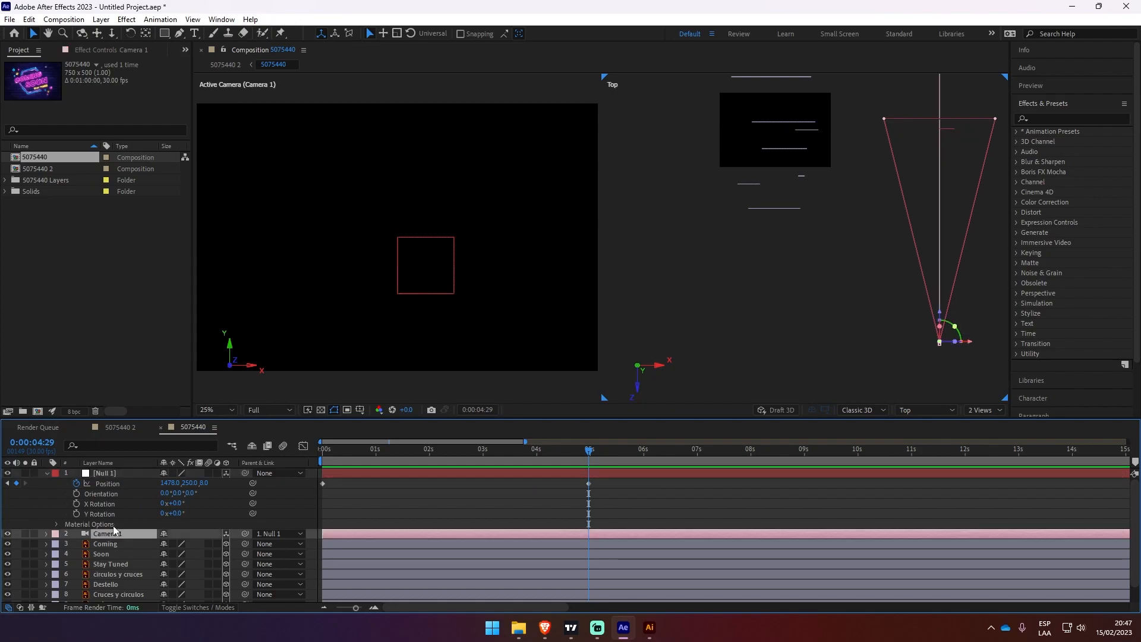